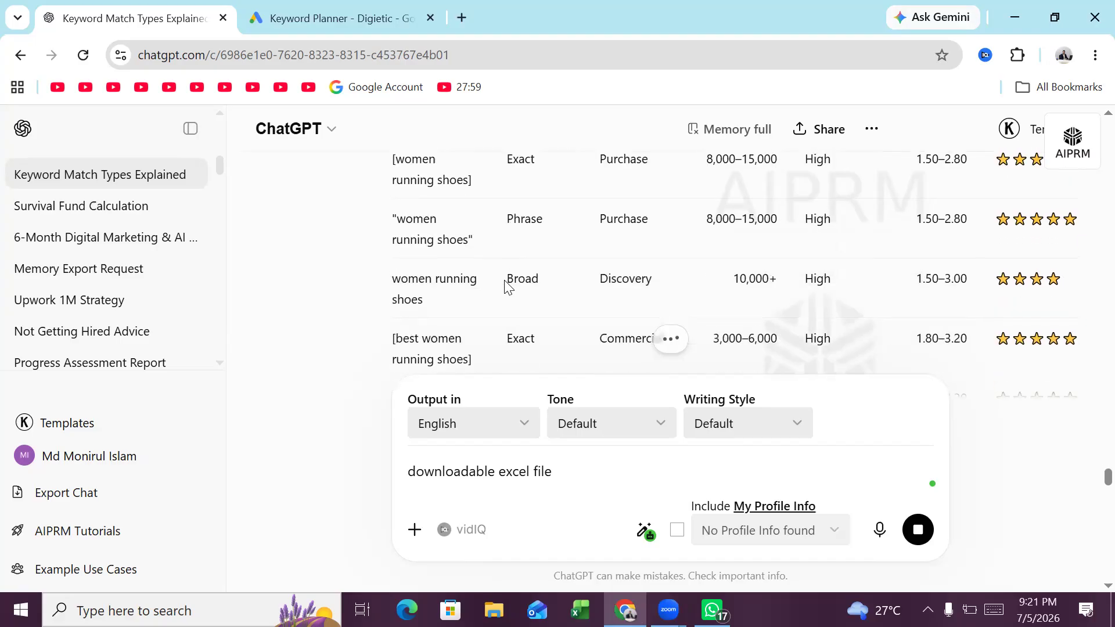
Highlight the exact-match keyword [women running shoes] in the Google Ads PPC keyword table to examine its bracket notation
{"action": "left_click_drag", "start_coordinate": [477, 267], "coordinate": [395, 246]}
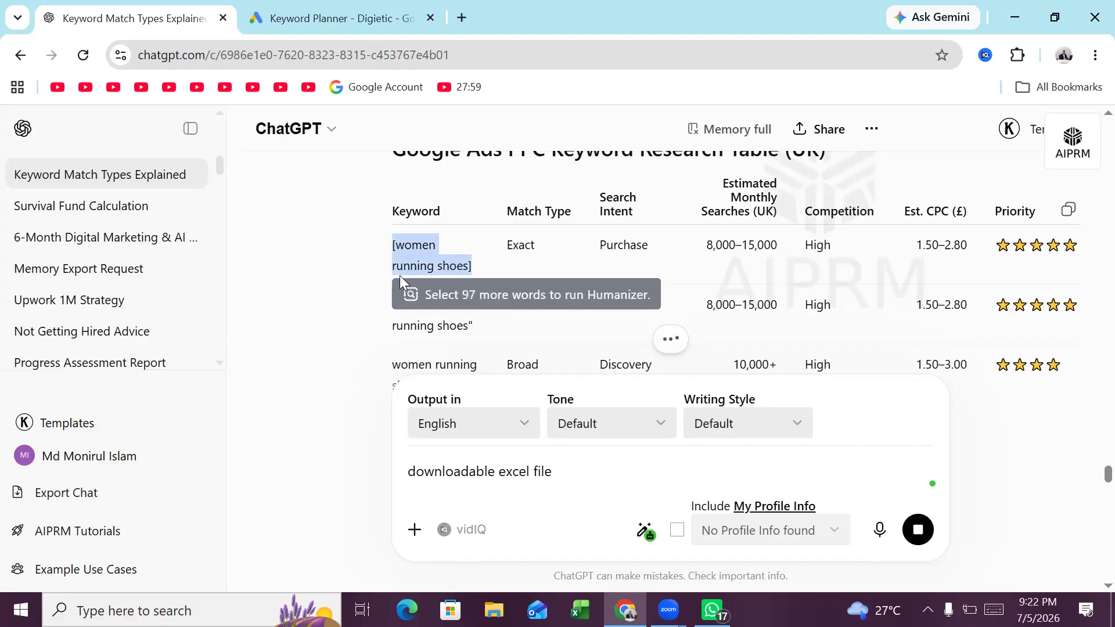
{"action": "left_click", "coordinate": [439, 272]}
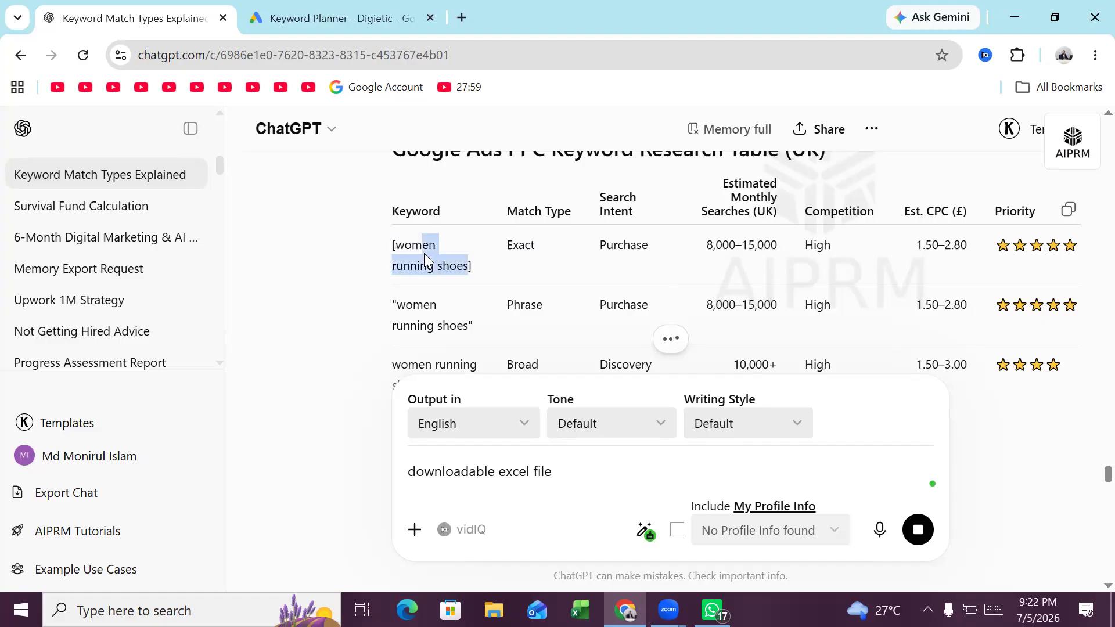
{"action": "left_click_drag", "start_coordinate": [424, 253], "coordinate": [364, 260]}
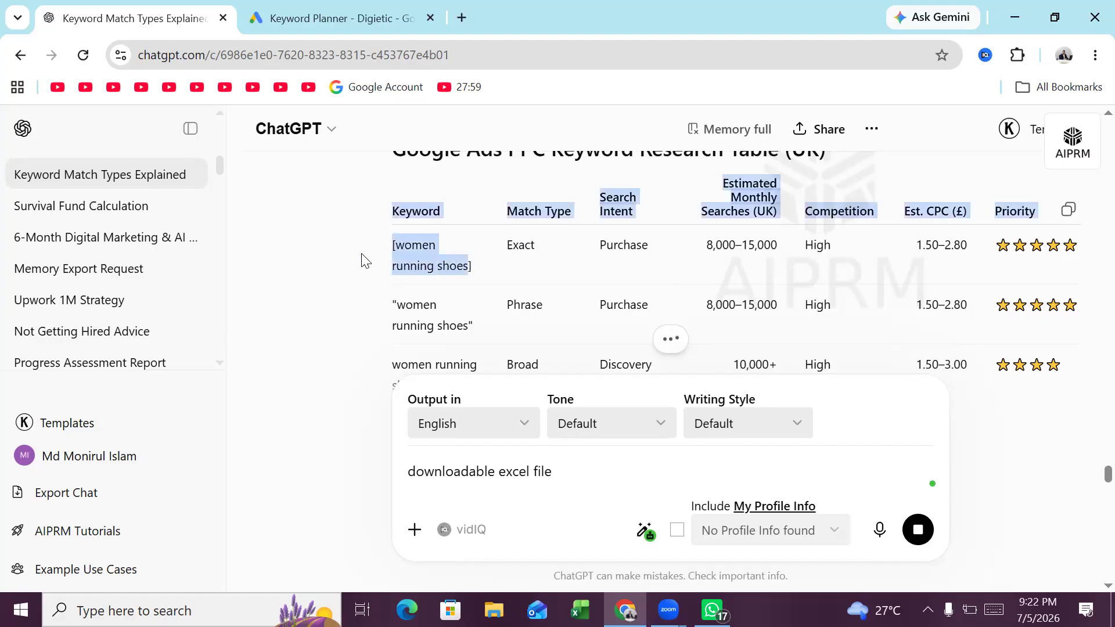
{"action": "left_click", "coordinate": [477, 263]}
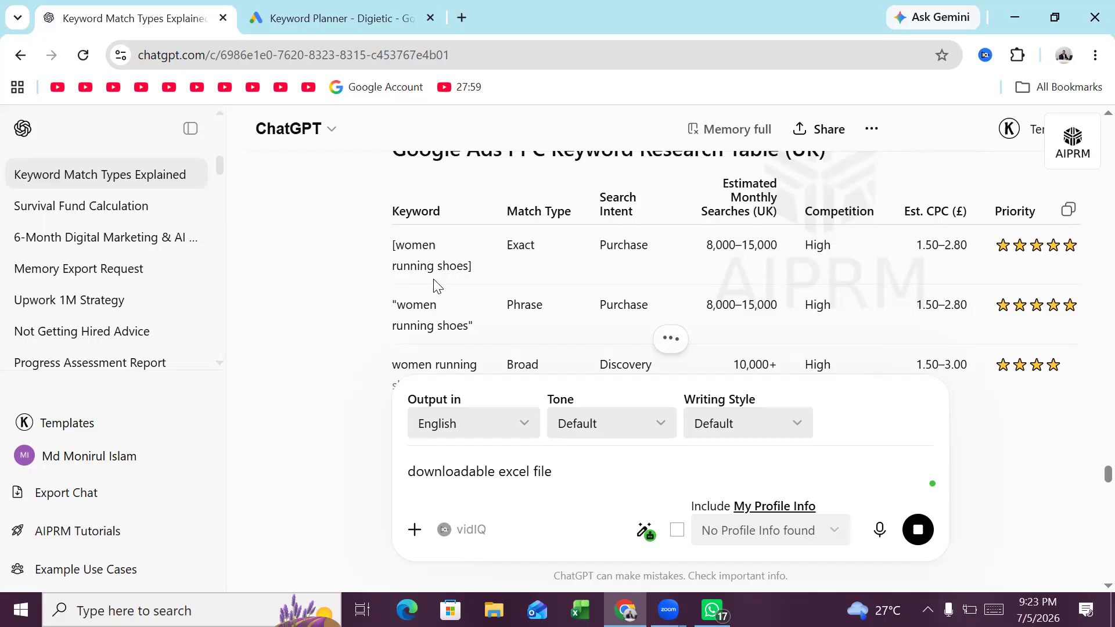
Compare the exact, phrase and broad match rows in the Google Ads PPC Keyword Research Table (UK)
{"action": "scroll", "coordinate": [436, 283], "scroll_direction": "down", "scroll_amount": 1}
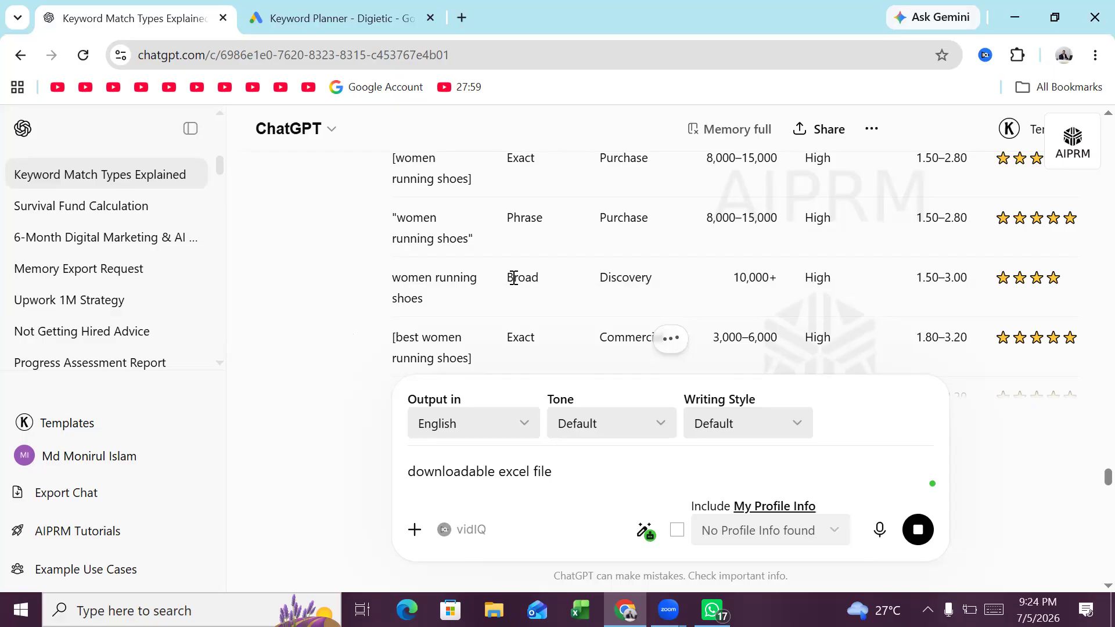
{"action": "scroll", "coordinate": [514, 277], "scroll_direction": "up", "scroll_amount": 2}
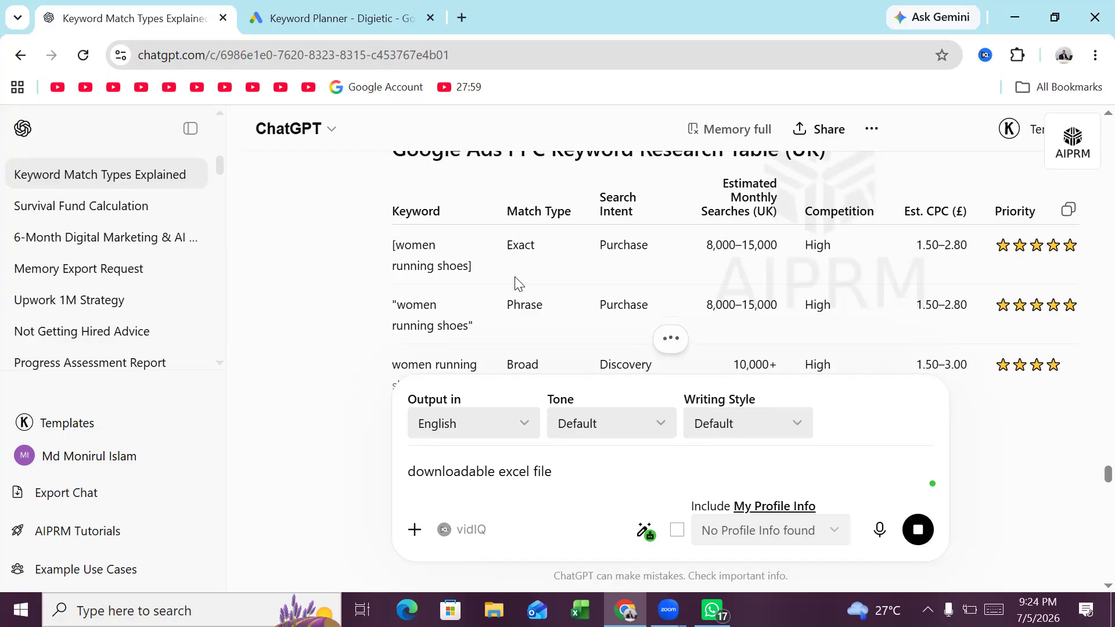
{"action": "scroll", "coordinate": [516, 282], "scroll_direction": "down", "scroll_amount": 1}
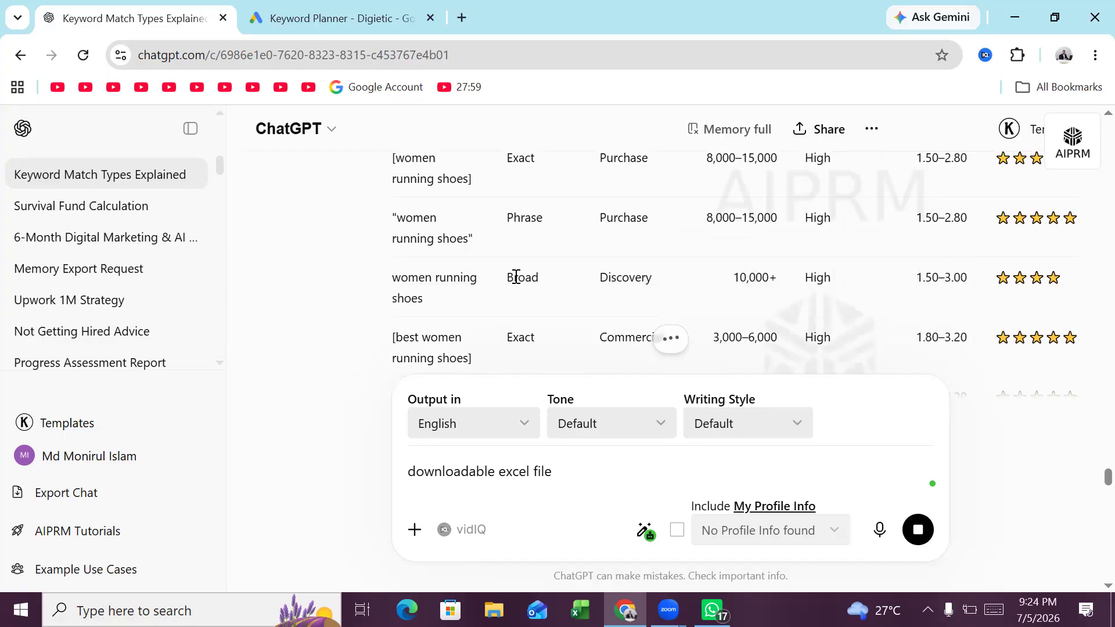
{"action": "scroll", "coordinate": [517, 280], "scroll_direction": "down", "scroll_amount": 1}
{"action": "scroll", "coordinate": [516, 278], "scroll_direction": "down", "scroll_amount": 3}
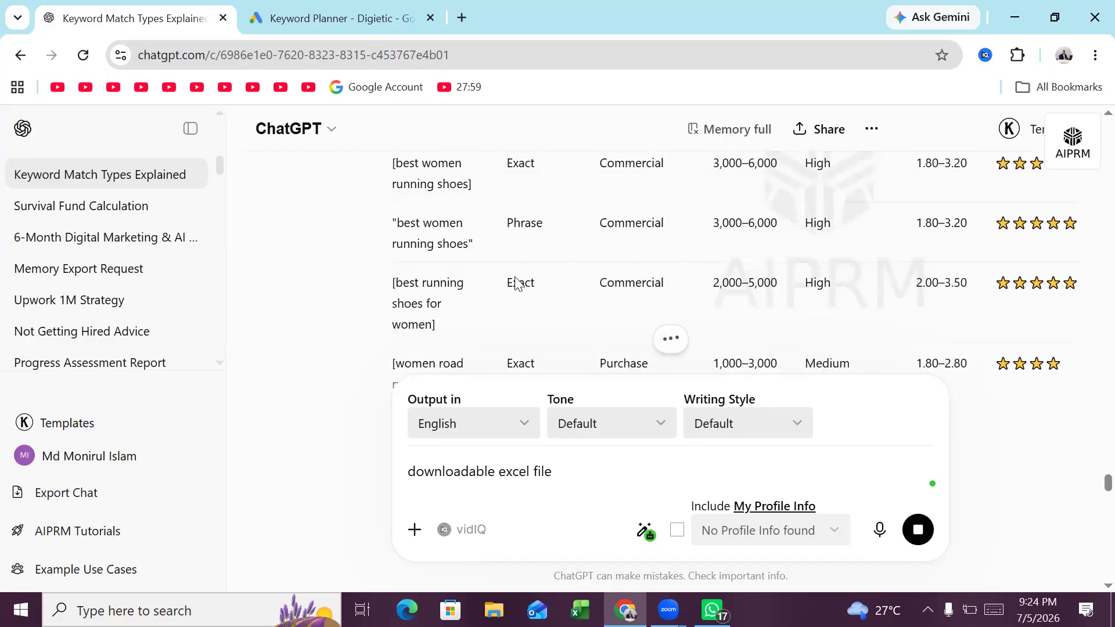
{"action": "scroll", "coordinate": [515, 278], "scroll_direction": "up", "scroll_amount": 3}
{"action": "scroll", "coordinate": [518, 283], "scroll_direction": "up", "scroll_amount": 2}
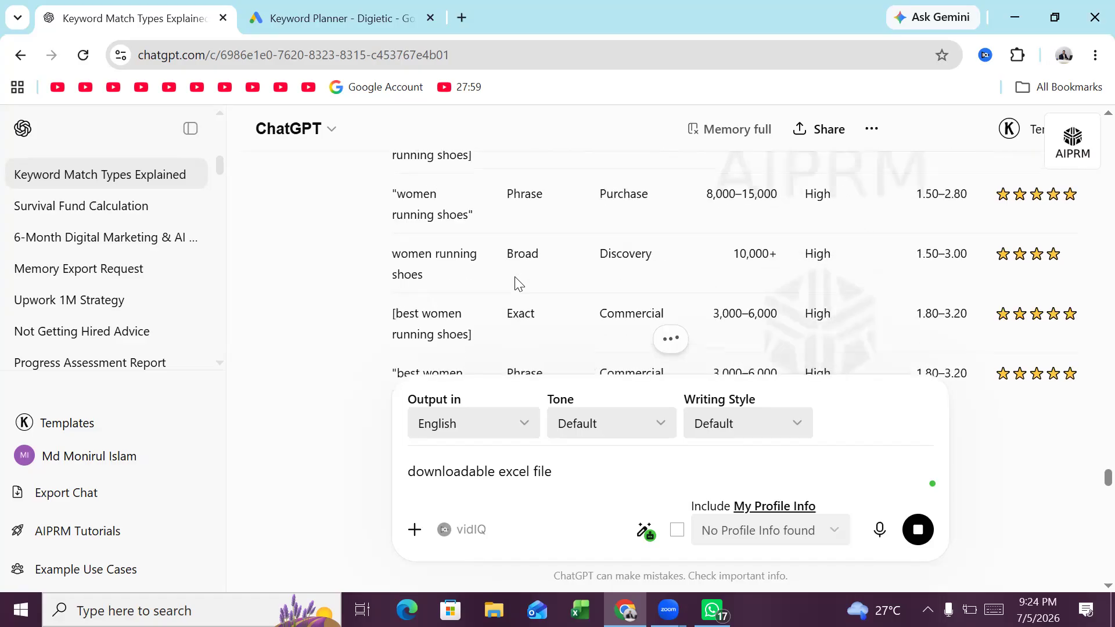
{"action": "scroll", "coordinate": [518, 284], "scroll_direction": "up", "scroll_amount": 1}
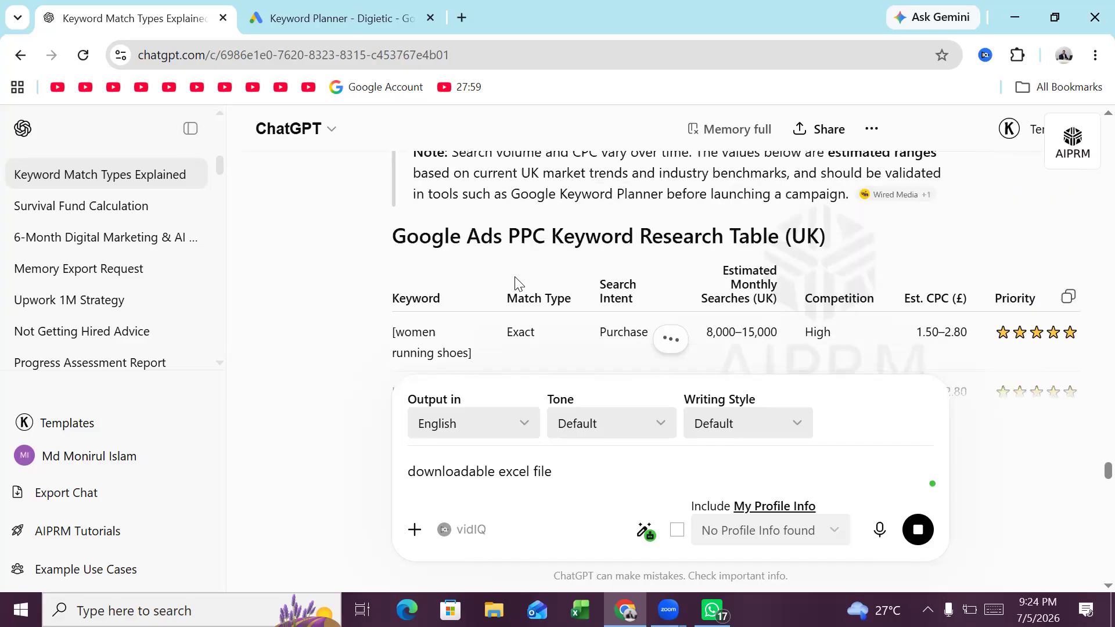
{"action": "scroll", "coordinate": [518, 283], "scroll_direction": "down", "scroll_amount": 1}
{"action": "scroll", "coordinate": [519, 284], "scroll_direction": "up", "scroll_amount": 1}
{"action": "scroll", "coordinate": [526, 280], "scroll_direction": "down", "scroll_amount": 1}
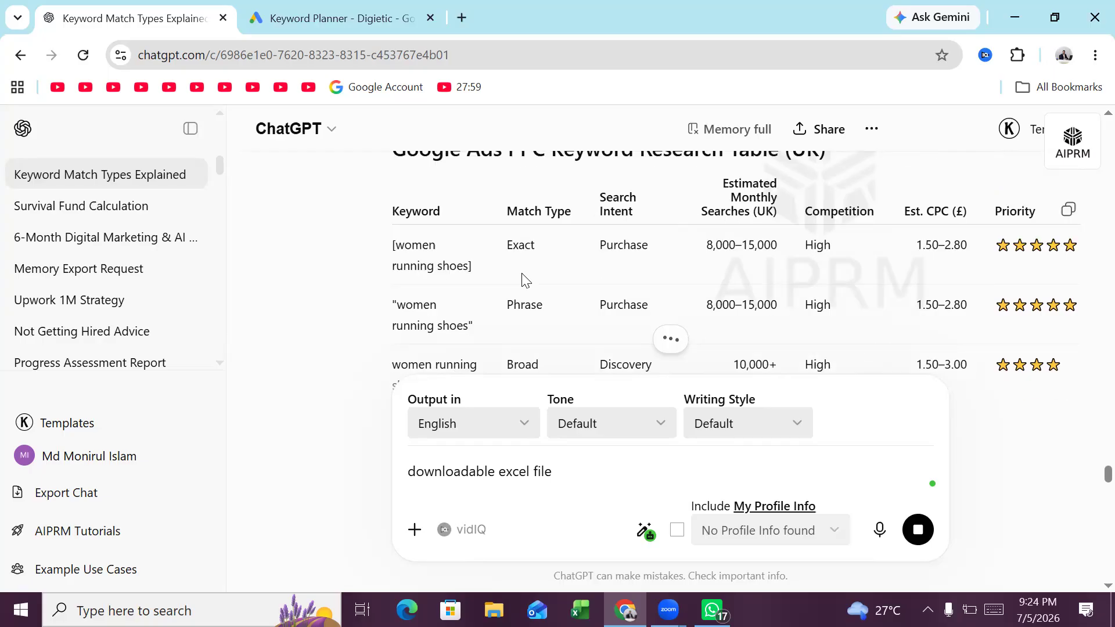
{"action": "scroll", "coordinate": [525, 278], "scroll_direction": "down", "scroll_amount": 1}
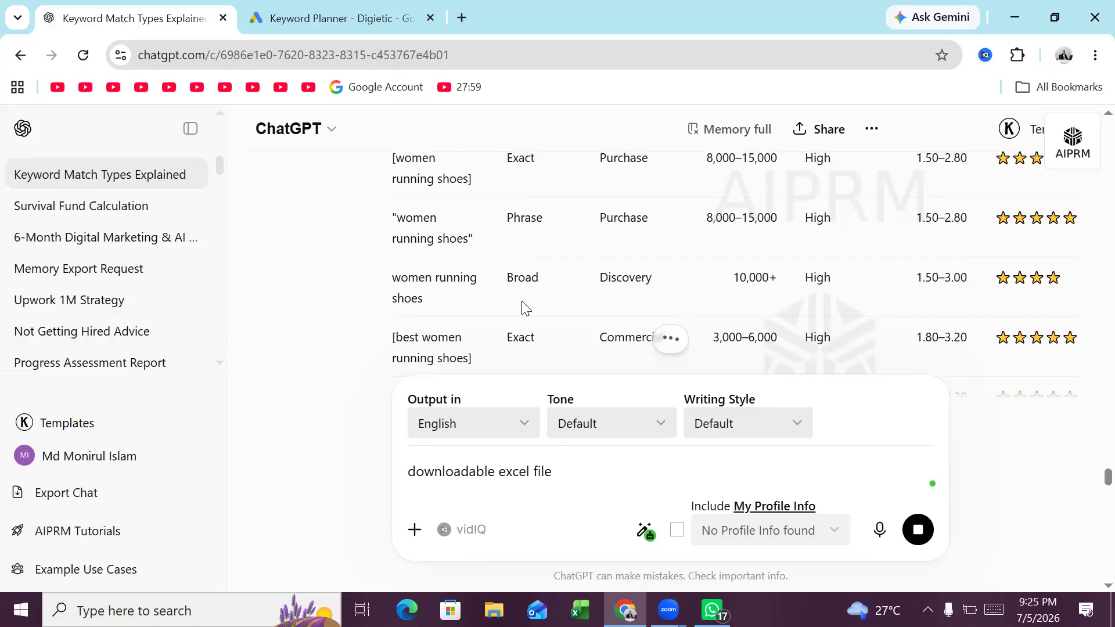
{"action": "scroll", "coordinate": [525, 308], "scroll_direction": "up", "scroll_amount": 1}
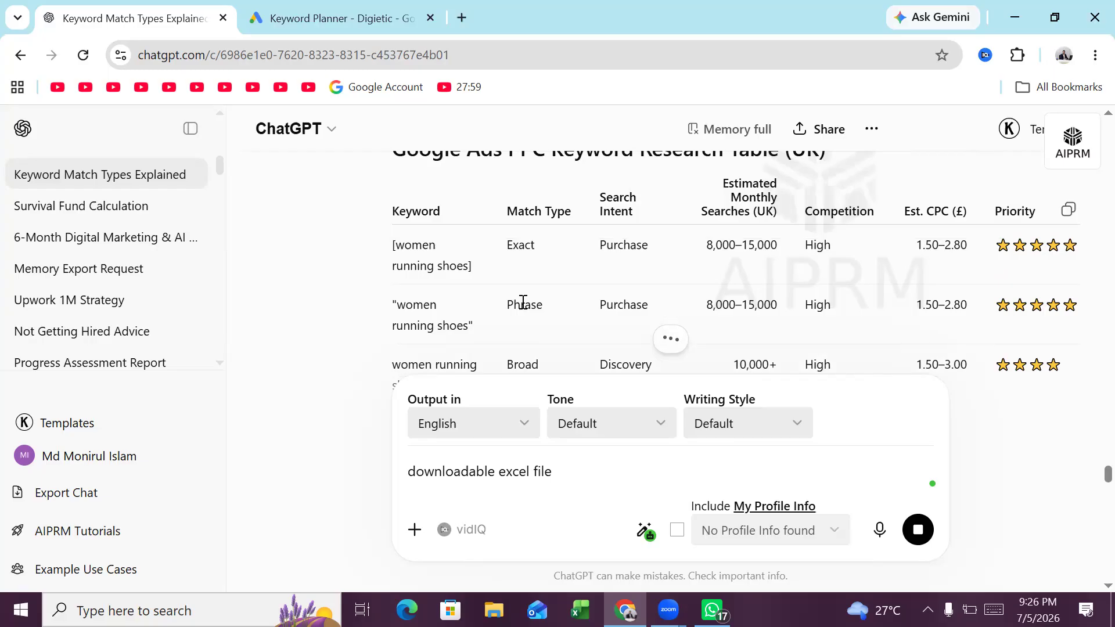
Go back through the earlier answers to the Exact Match list under High-Buying Intent Keywords for Daraz
{"action": "scroll", "coordinate": [523, 302], "scroll_direction": "up", "scroll_amount": 2}
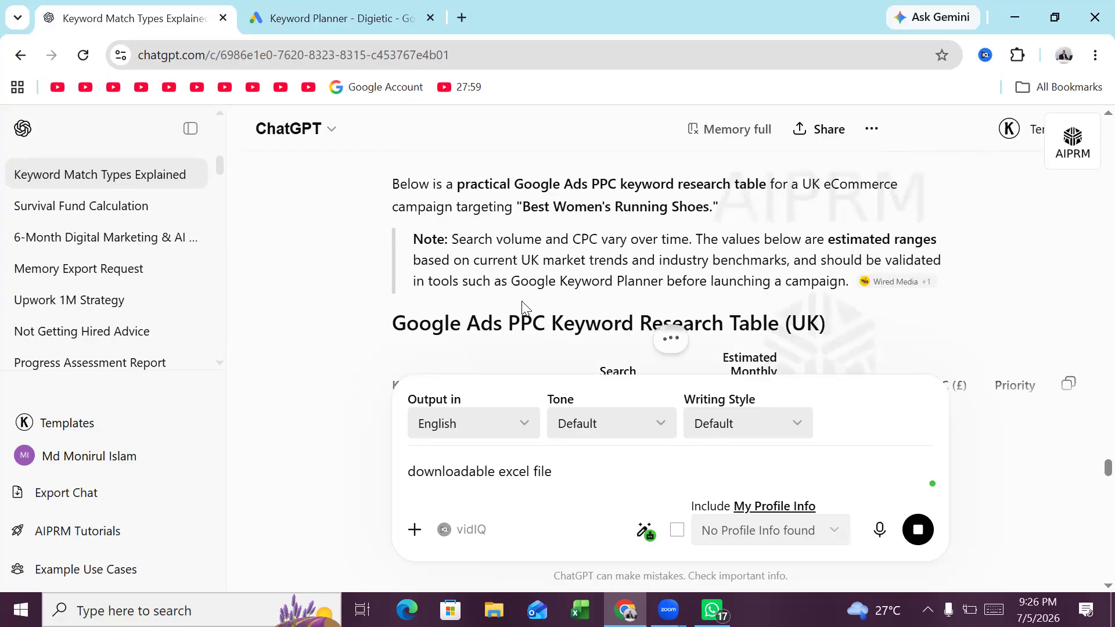
{"action": "scroll", "coordinate": [525, 308], "scroll_direction": "up", "scroll_amount": 4}
{"action": "scroll", "coordinate": [525, 306], "scroll_direction": "up", "scroll_amount": 10}
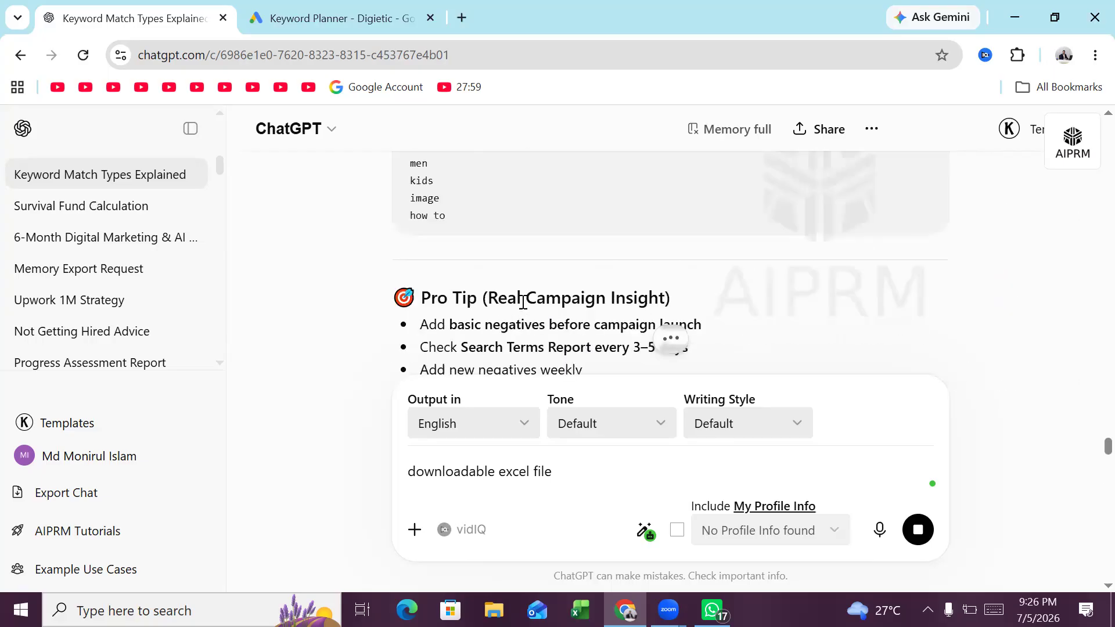
{"action": "scroll", "coordinate": [523, 302], "scroll_direction": "up", "scroll_amount": 10}
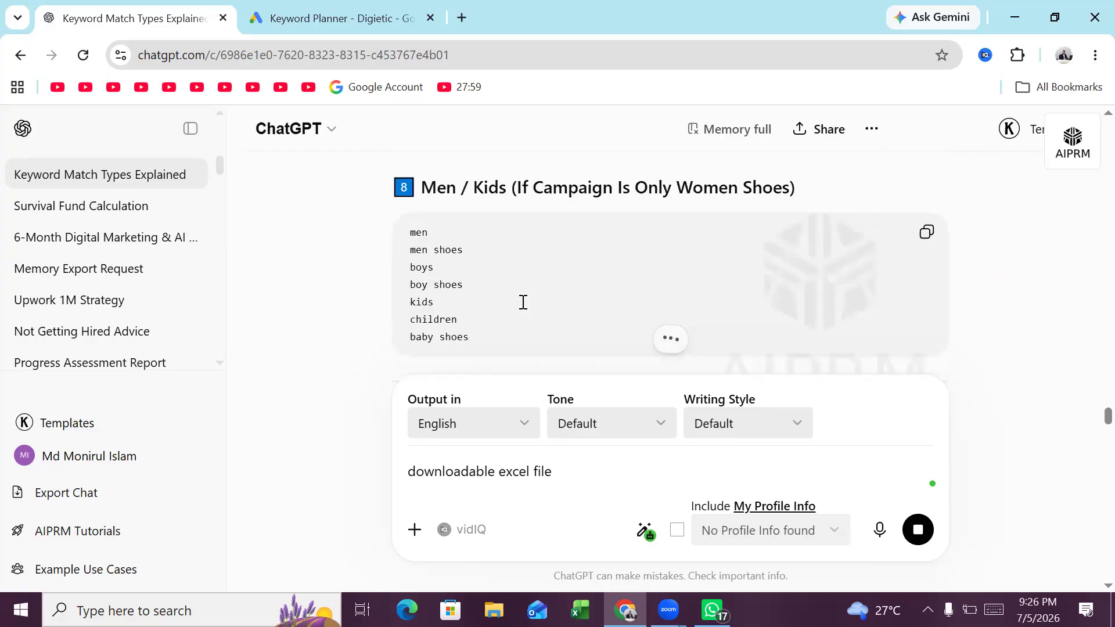
{"action": "scroll", "coordinate": [524, 302], "scroll_direction": "up", "scroll_amount": 10}
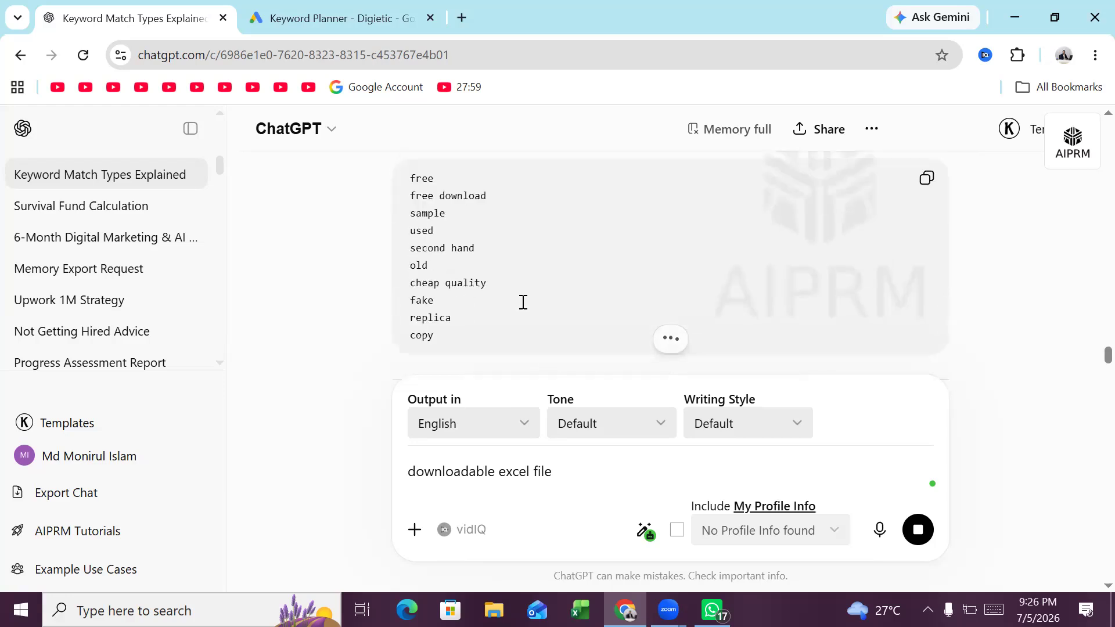
{"action": "scroll", "coordinate": [522, 302], "scroll_direction": "up", "scroll_amount": 5}
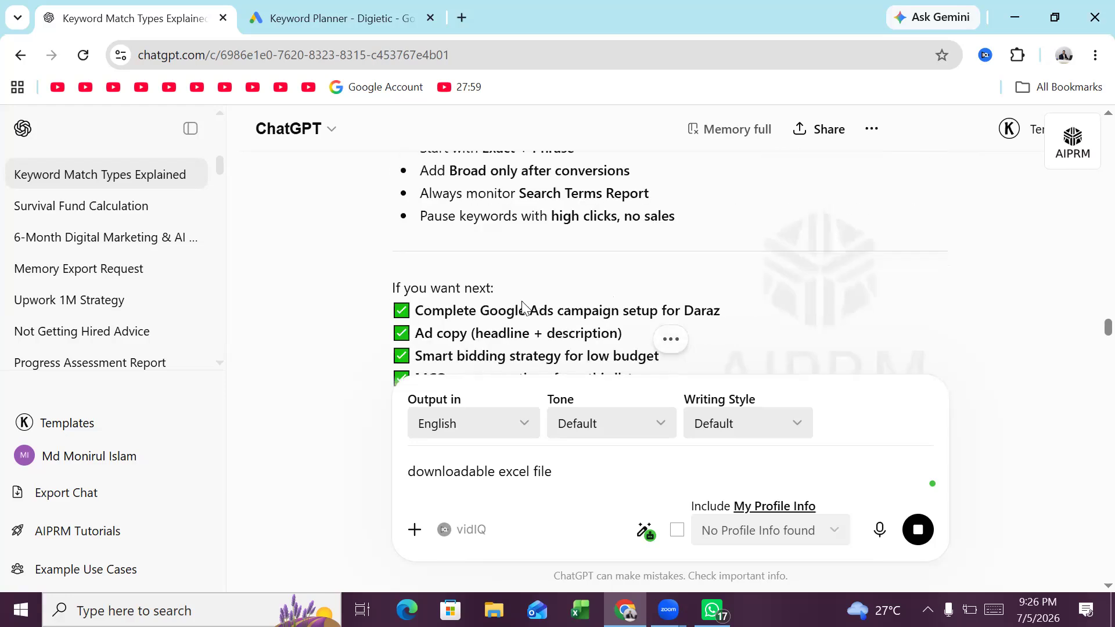
{"action": "scroll", "coordinate": [521, 302], "scroll_direction": "up", "scroll_amount": 15}
{"action": "scroll", "coordinate": [522, 301], "scroll_direction": "up", "scroll_amount": 15}
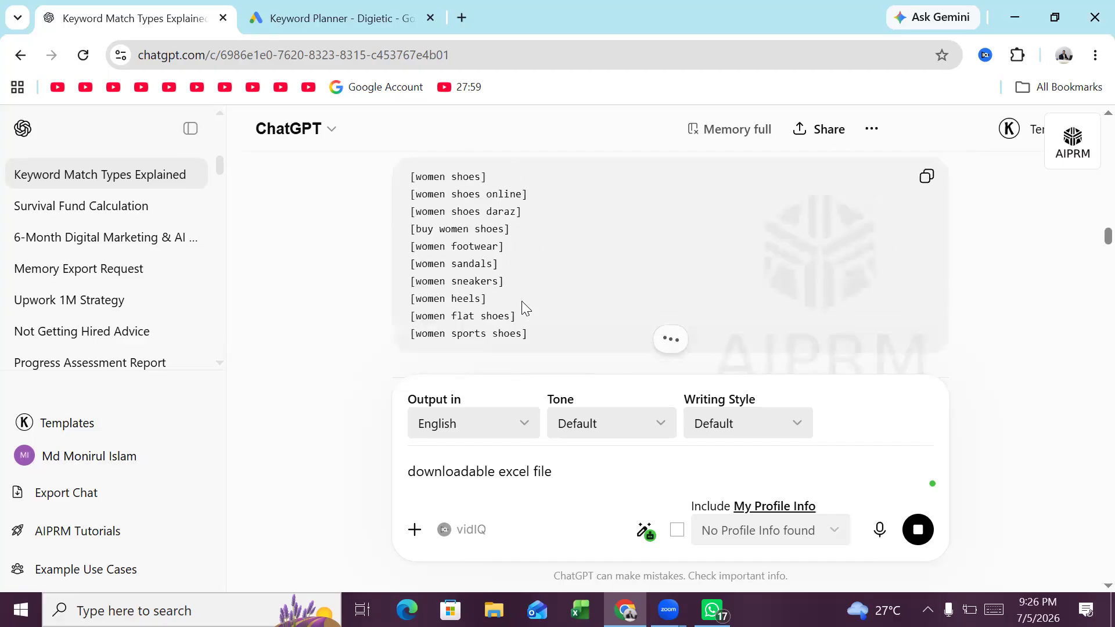
{"action": "scroll", "coordinate": [522, 302], "scroll_direction": "up", "scroll_amount": 10}
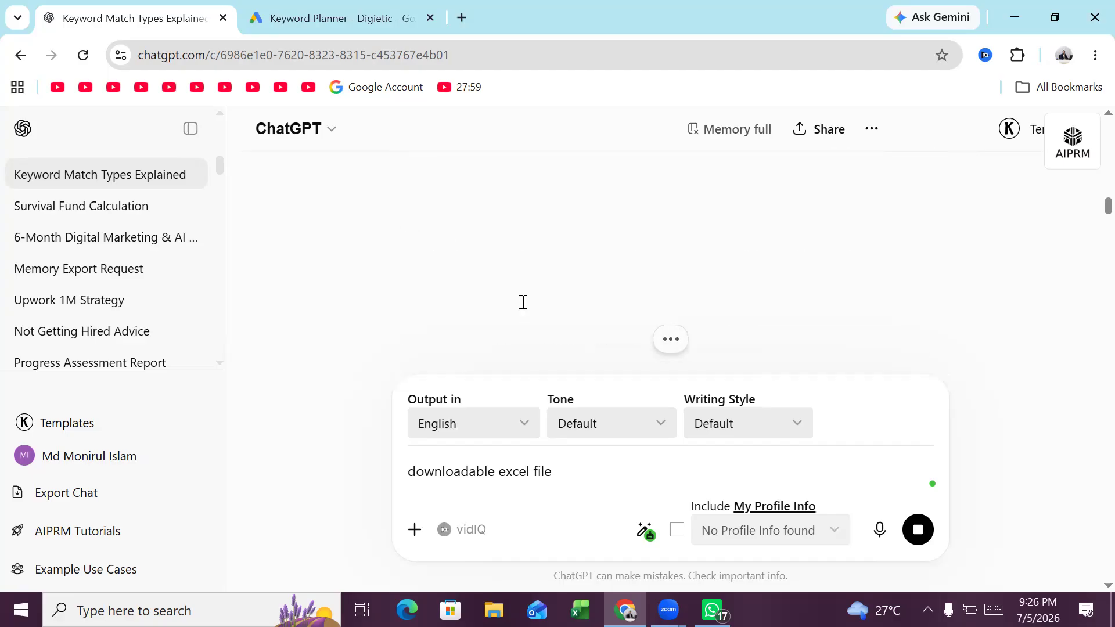
{"action": "scroll", "coordinate": [523, 302], "scroll_direction": "down", "scroll_amount": 8}
{"action": "scroll", "coordinate": [523, 302], "scroll_direction": "up", "scroll_amount": 4}
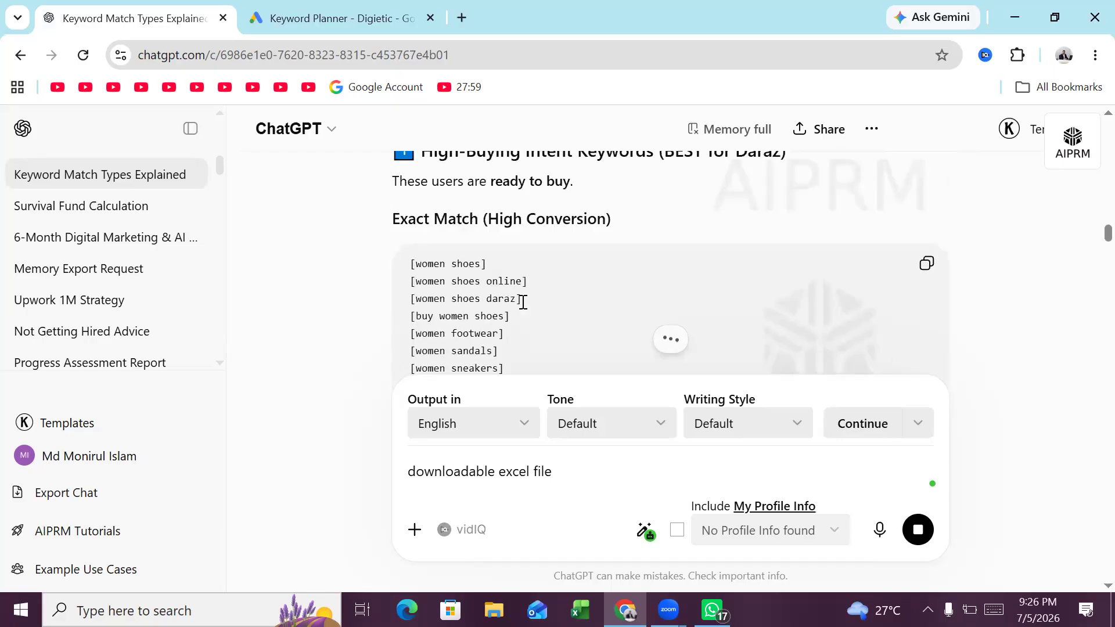
Compare the women's shoes keywords in the Exact Match list with those in the Phrase Match list
{"action": "scroll", "coordinate": [523, 302], "scroll_direction": "down", "scroll_amount": 1}
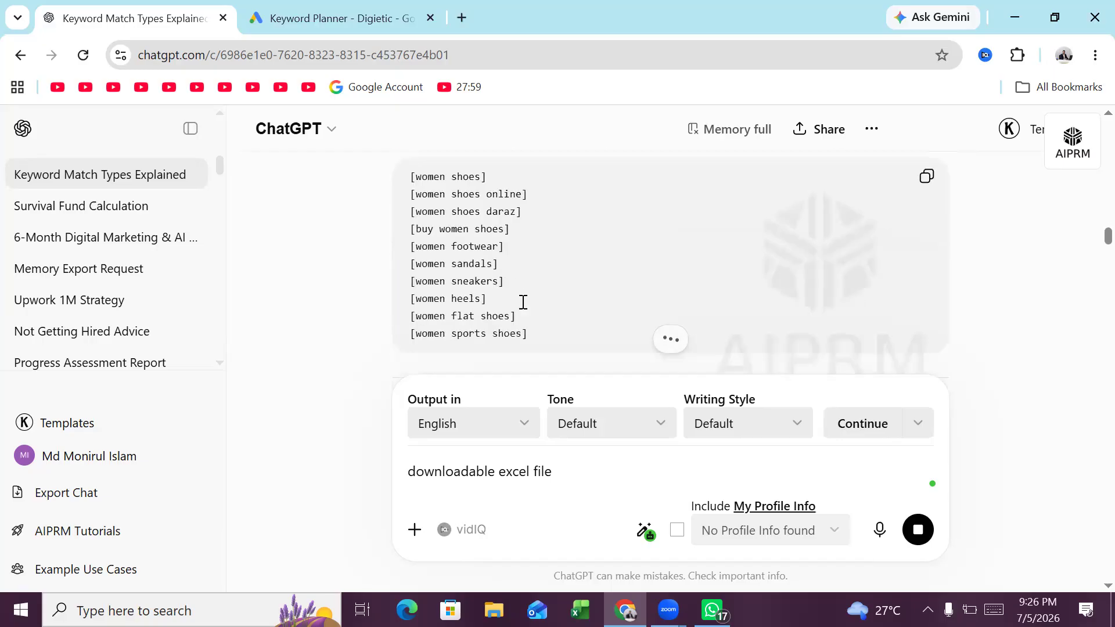
{"action": "scroll", "coordinate": [523, 303], "scroll_direction": "up", "scroll_amount": 1}
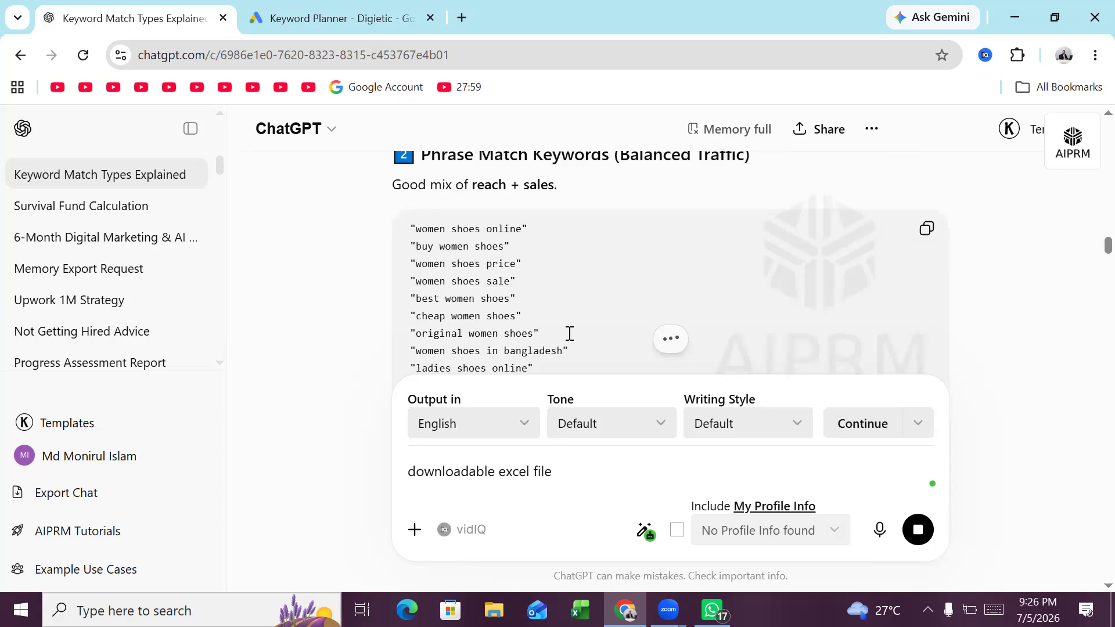
{"action": "scroll", "coordinate": [570, 334], "scroll_direction": "up", "scroll_amount": 2}
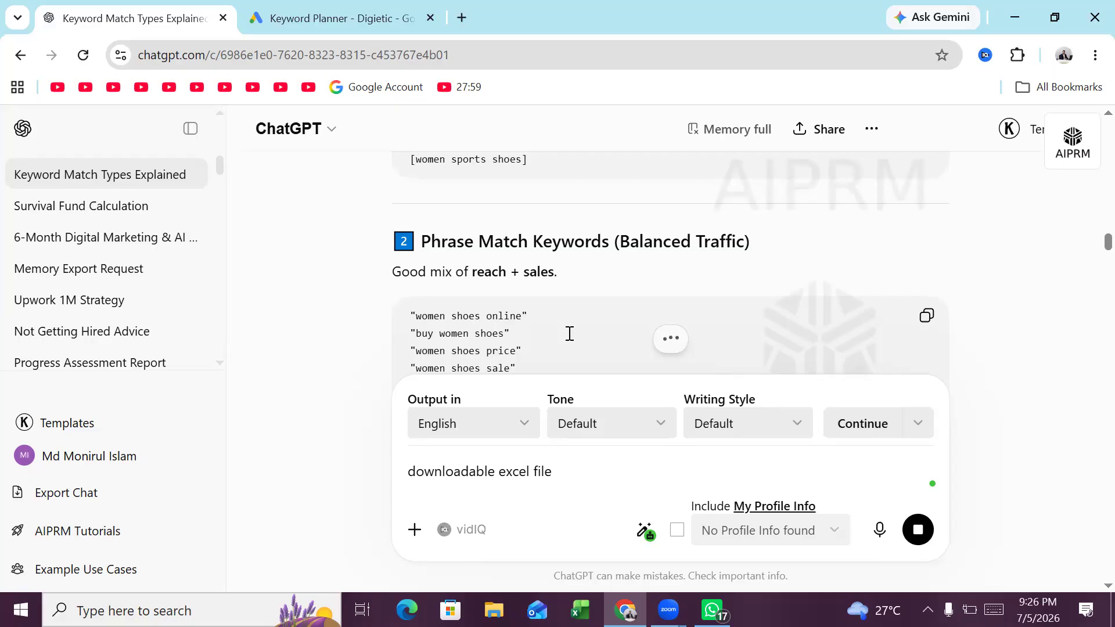
{"action": "scroll", "coordinate": [570, 334], "scroll_direction": "down", "scroll_amount": 5}
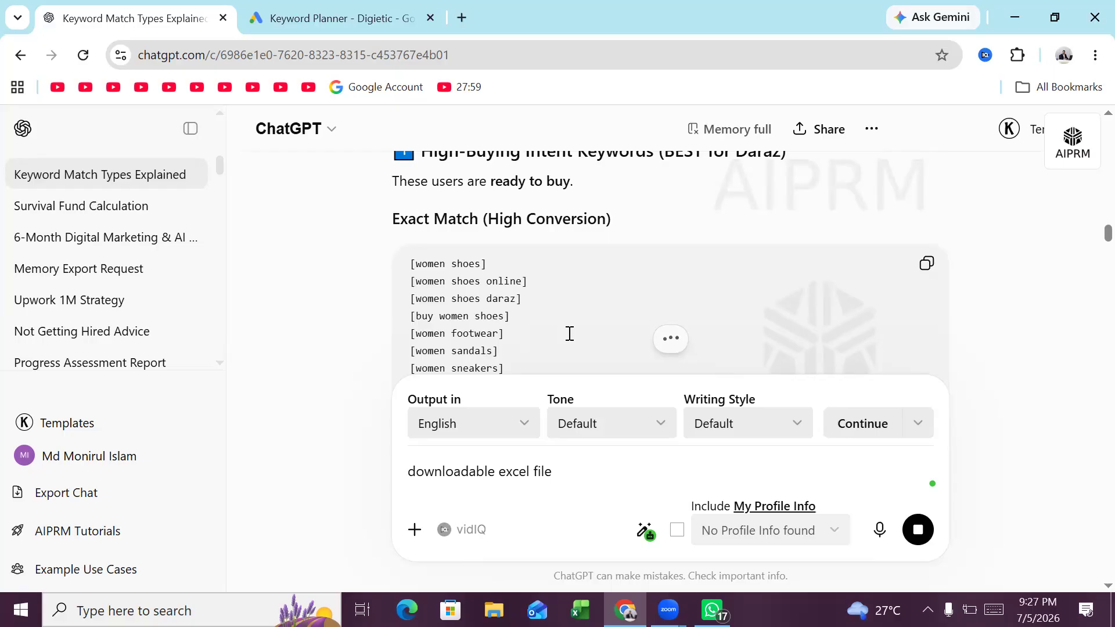
{"action": "scroll", "coordinate": [570, 333], "scroll_direction": "up", "scroll_amount": 1}
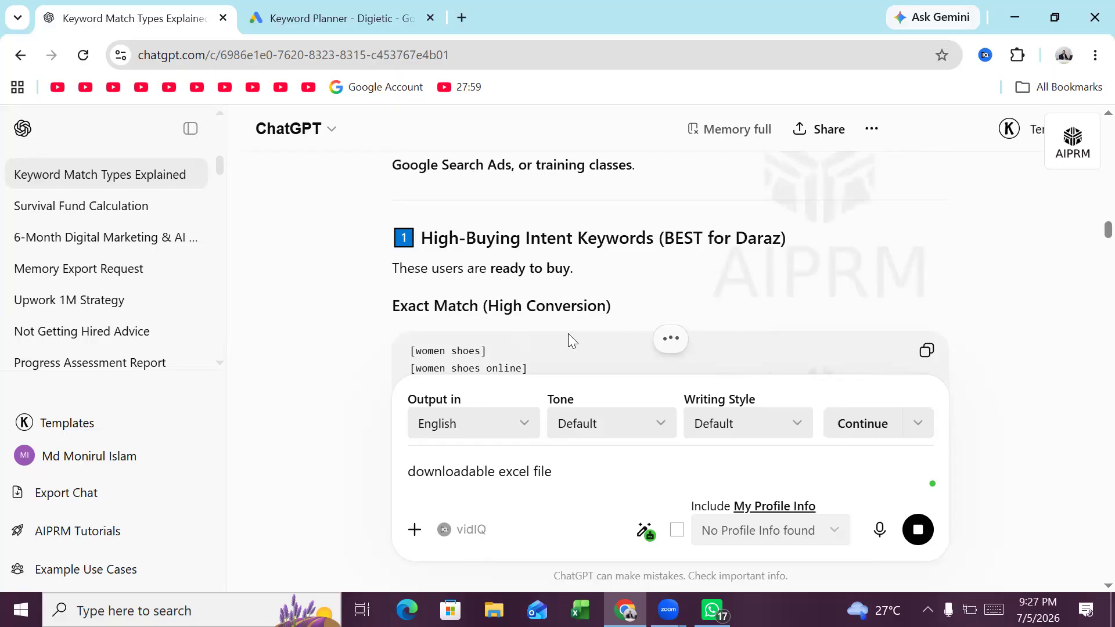
{"action": "scroll", "coordinate": [569, 333], "scroll_direction": "down", "scroll_amount": 1}
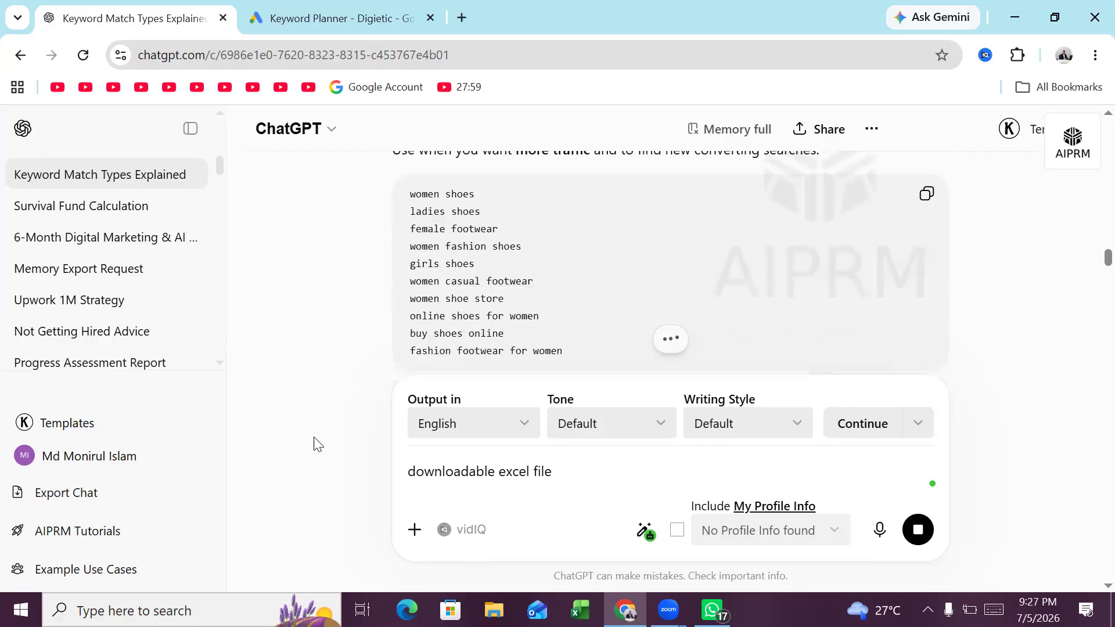
Review the broad match, product-specific, brand and negative keyword lists for the Daraz women's shoes campaign
{"action": "scroll", "coordinate": [318, 444], "scroll_direction": "up", "scroll_amount": 1}
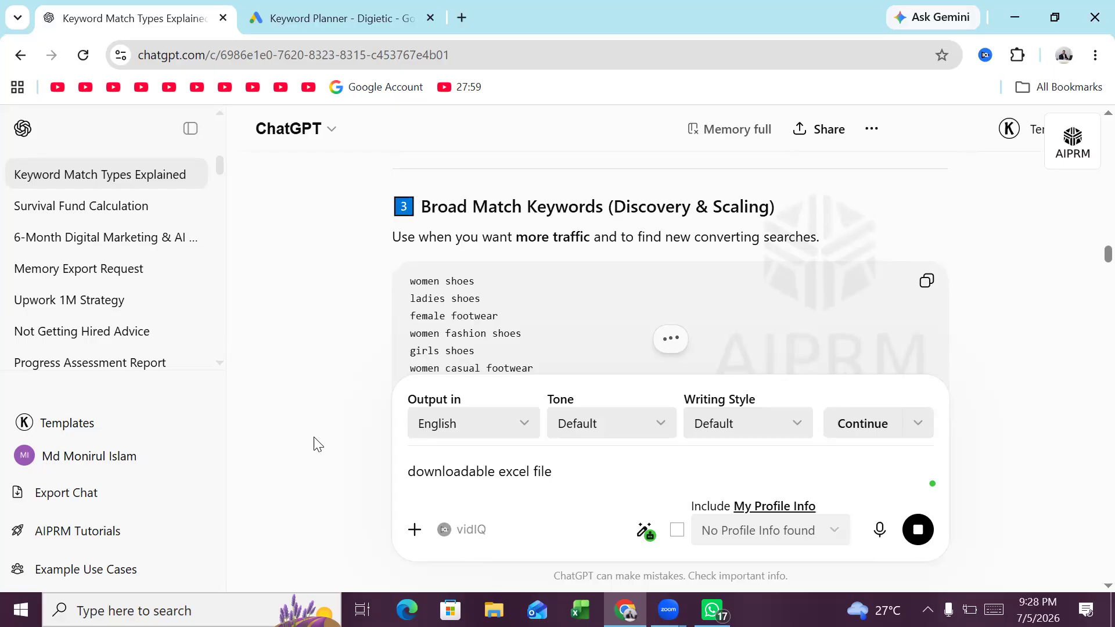
{"action": "scroll", "coordinate": [318, 445], "scroll_direction": "up", "scroll_amount": 5}
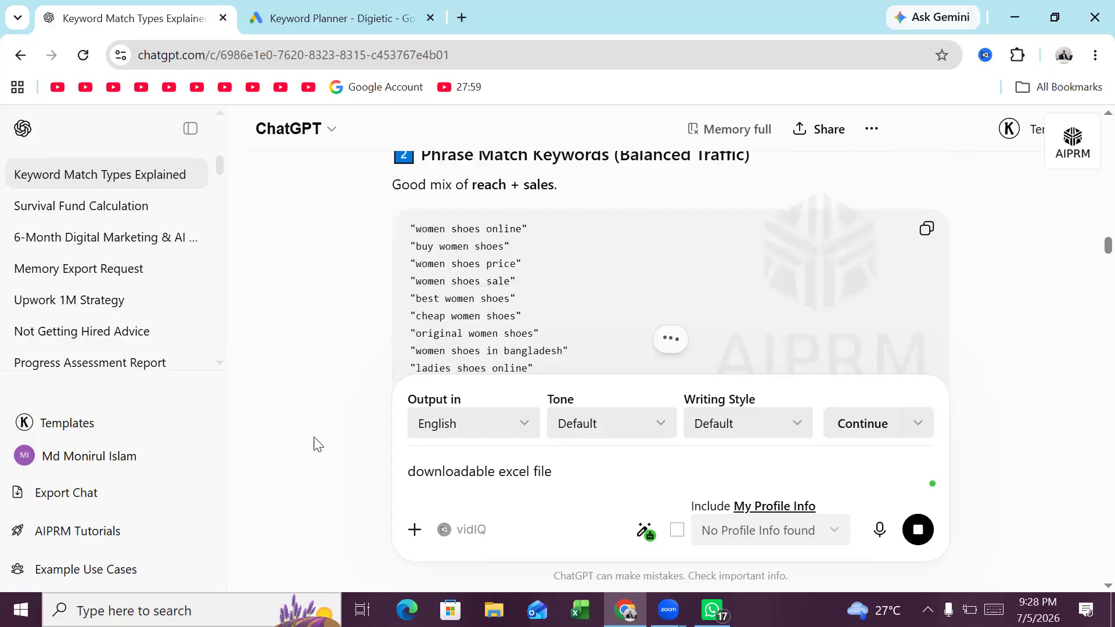
{"action": "scroll", "coordinate": [317, 444], "scroll_direction": "up", "scroll_amount": 2}
{"action": "scroll", "coordinate": [318, 445], "scroll_direction": "up", "scroll_amount": 3}
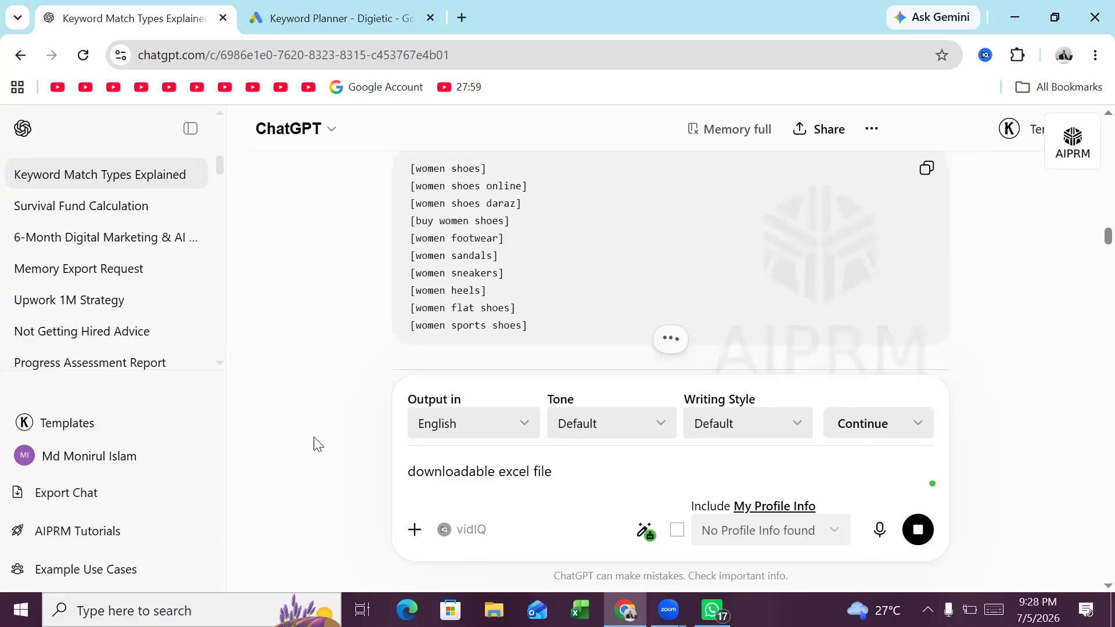
{"action": "scroll", "coordinate": [318, 444], "scroll_direction": "down", "scroll_amount": 12}
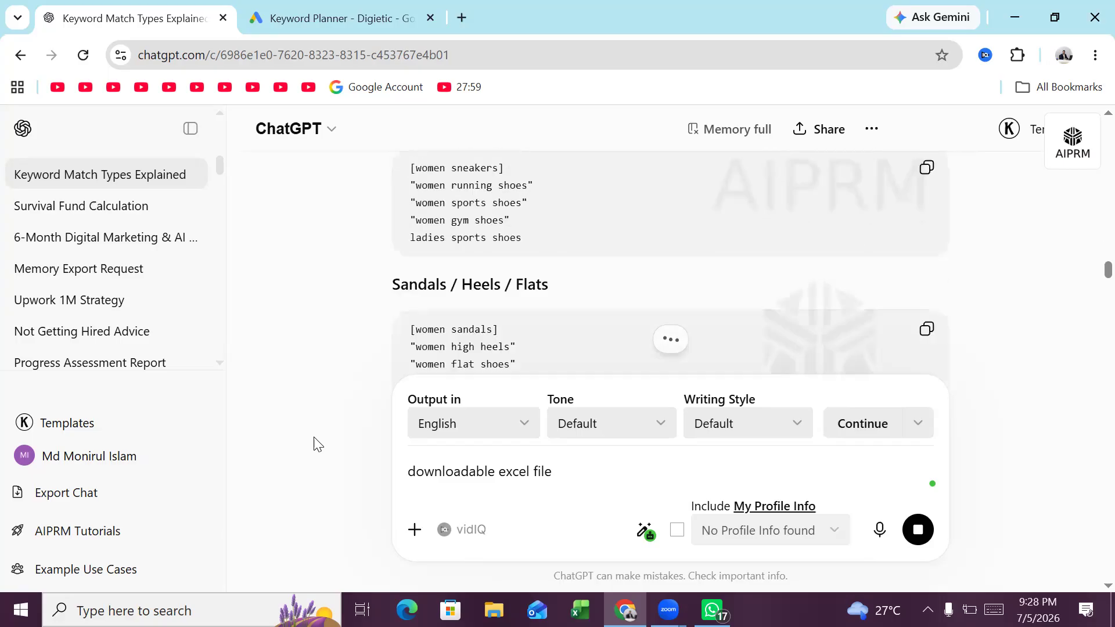
{"action": "scroll", "coordinate": [317, 444], "scroll_direction": "up", "scroll_amount": 2}
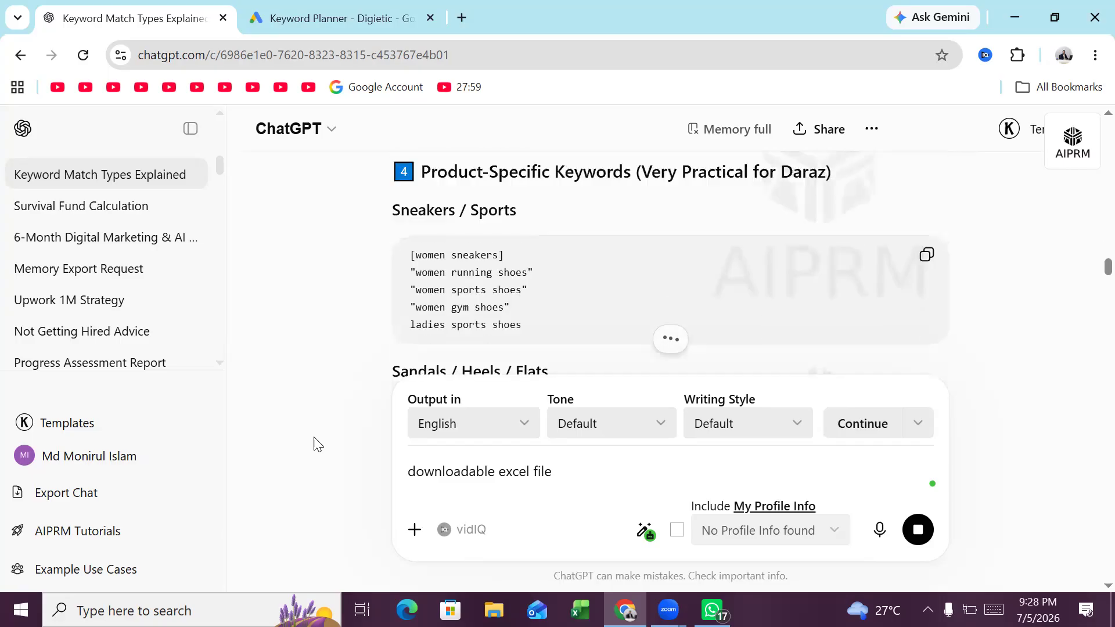
{"action": "scroll", "coordinate": [317, 444], "scroll_direction": "down", "scroll_amount": 2}
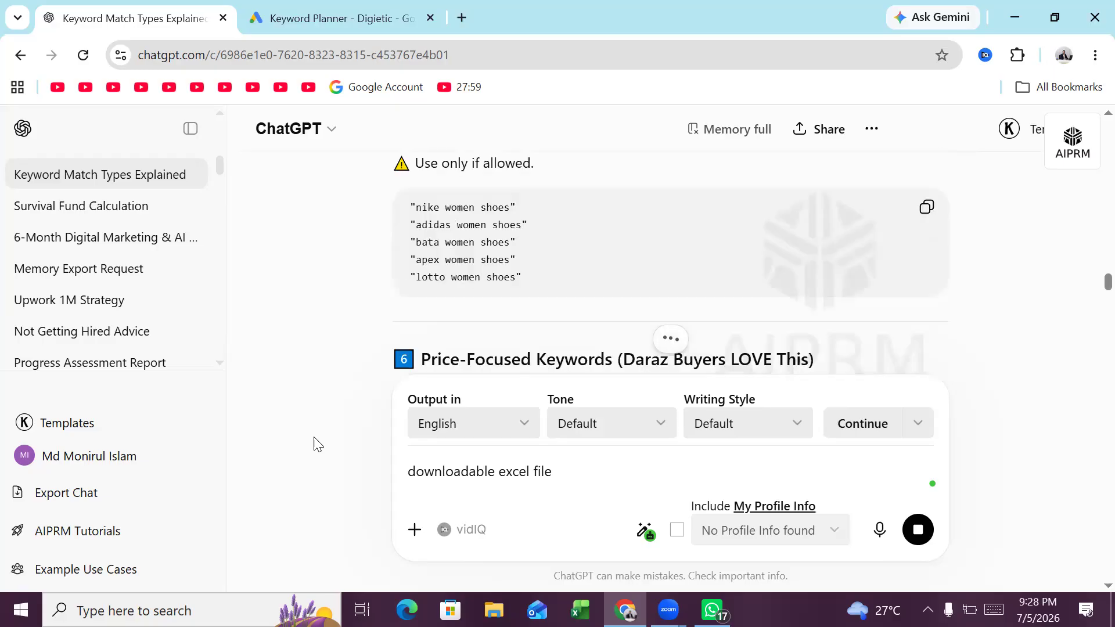
{"action": "scroll", "coordinate": [318, 444], "scroll_direction": "up", "scroll_amount": 2}
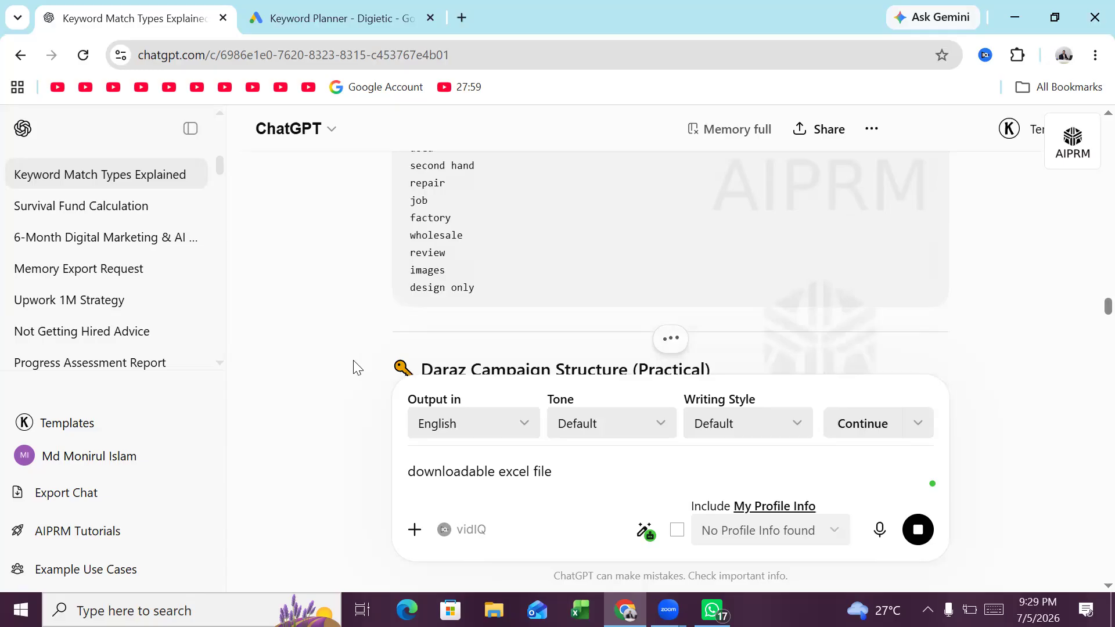
{"action": "scroll", "coordinate": [441, 336], "scroll_direction": "up", "scroll_amount": 1}
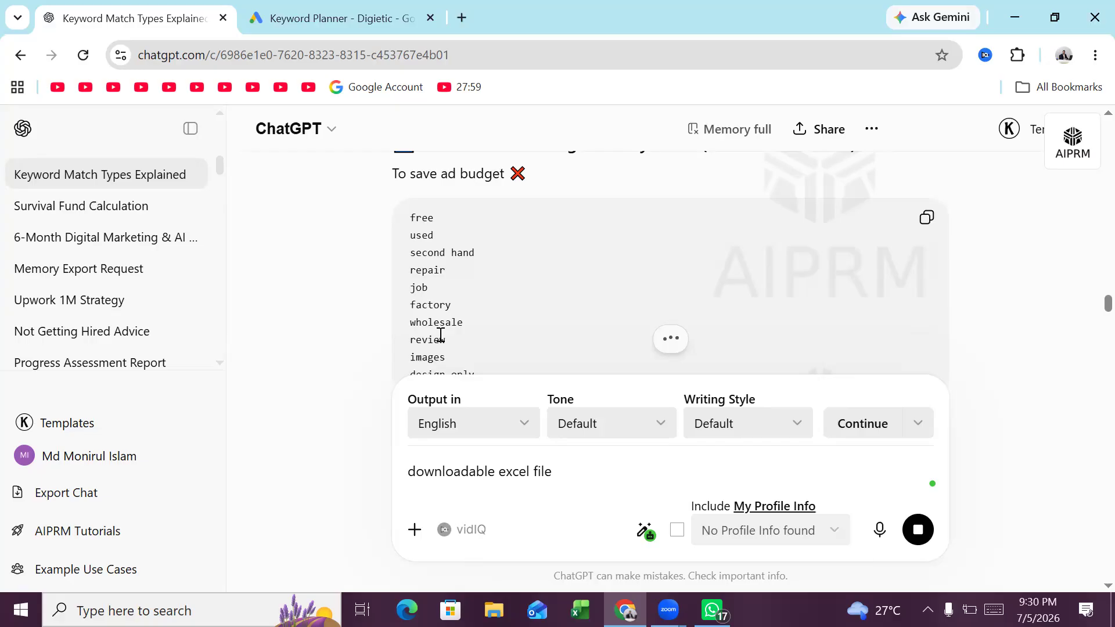
Review the Daraz Campaign Structure ad groups, the recommended match-type mix per ad group and the Pro Tip section
{"action": "scroll", "coordinate": [440, 335], "scroll_direction": "down", "scroll_amount": 6}
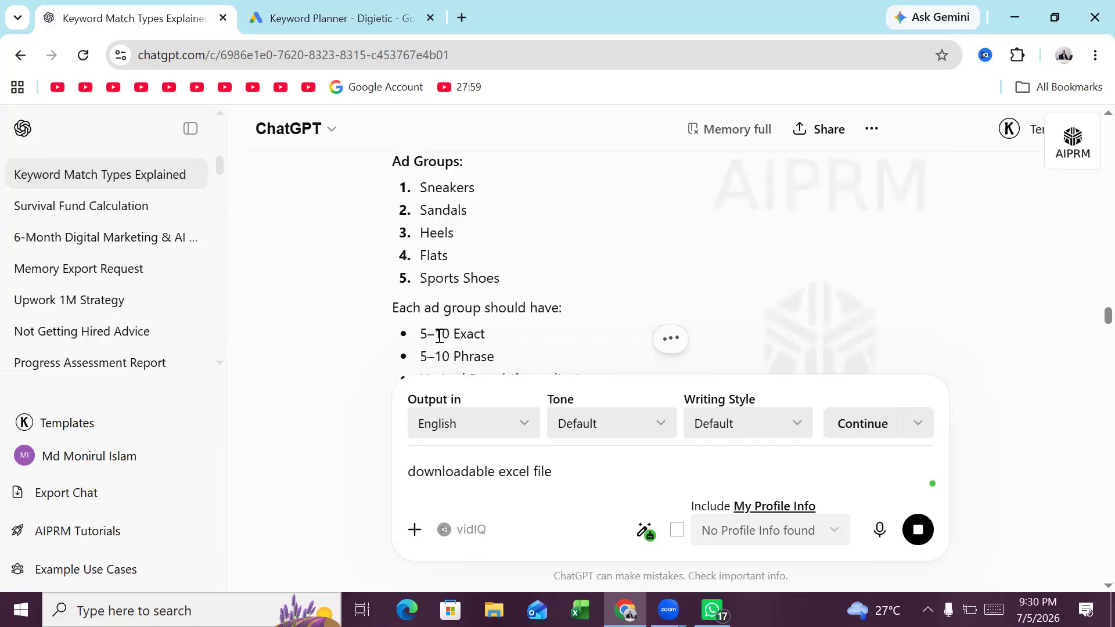
{"action": "scroll", "coordinate": [440, 335], "scroll_direction": "up", "scroll_amount": 2}
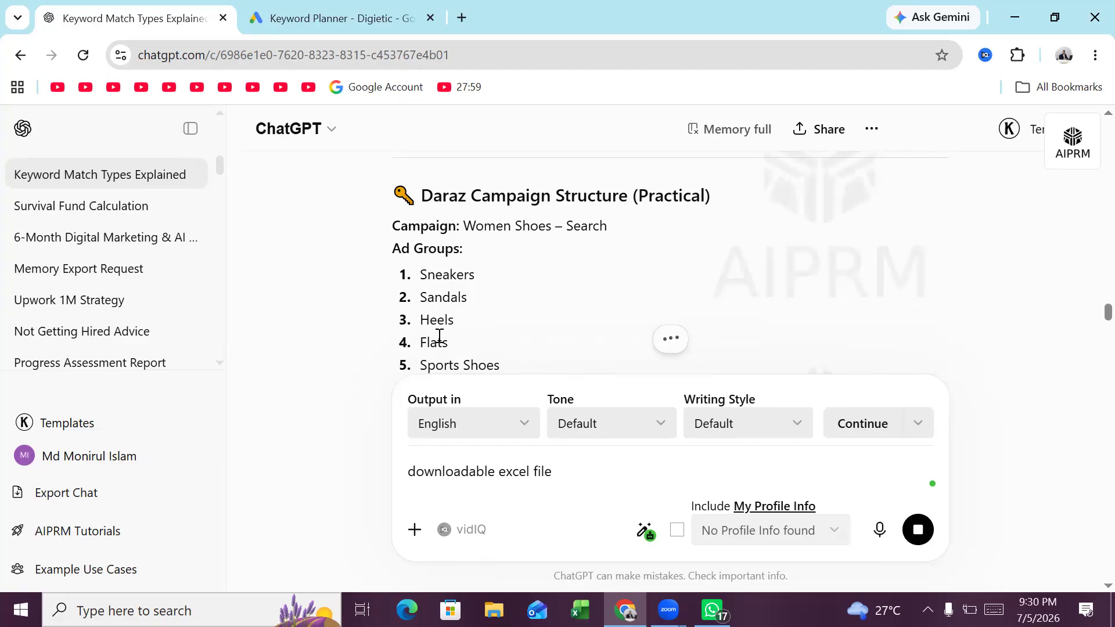
{"action": "scroll", "coordinate": [439, 335], "scroll_direction": "down", "scroll_amount": 2}
{"action": "scroll", "coordinate": [440, 336], "scroll_direction": "up", "scroll_amount": 2}
{"action": "scroll", "coordinate": [439, 336], "scroll_direction": "down", "scroll_amount": 2}
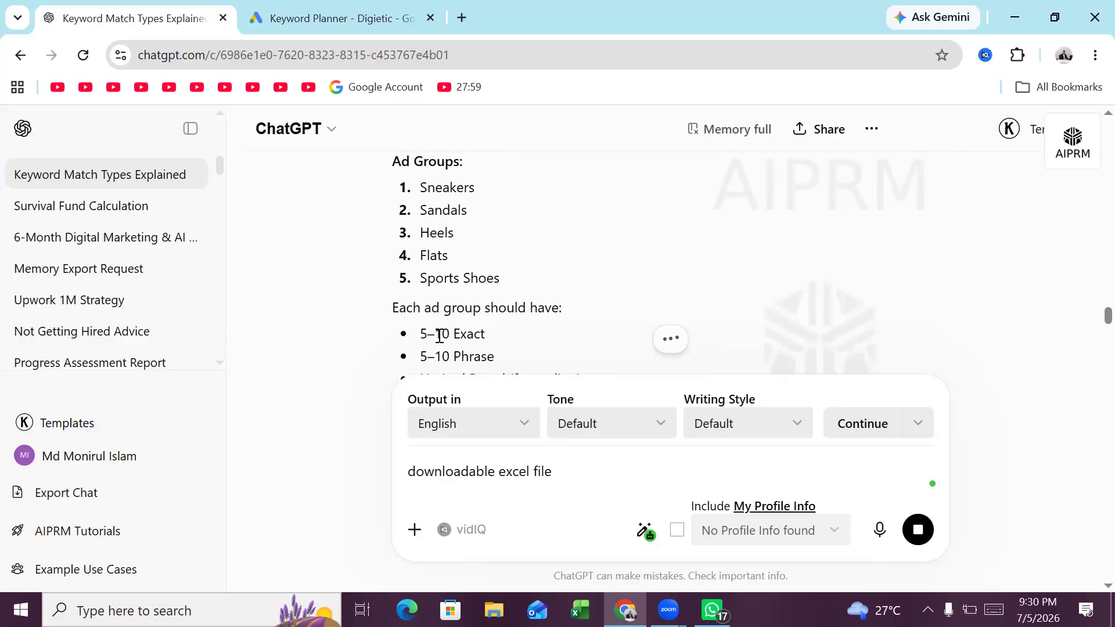
{"action": "scroll", "coordinate": [440, 336], "scroll_direction": "down", "scroll_amount": 2}
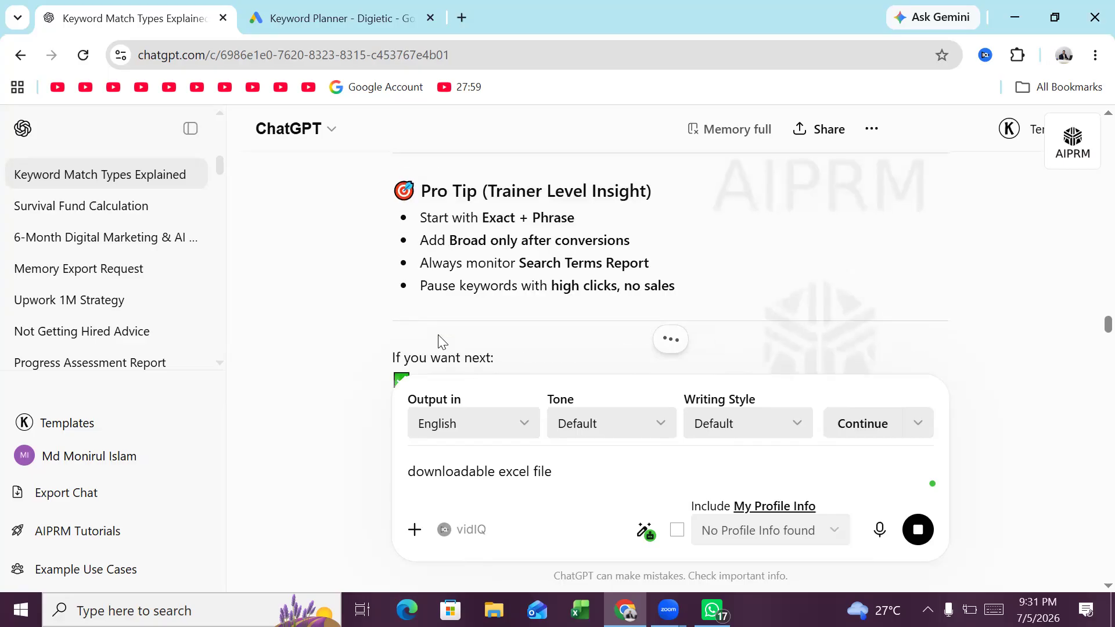
Revisit the negative, brand plus generic and product-specific keyword lists for the Daraz women's shoes campaign
{"action": "scroll", "coordinate": [439, 343], "scroll_direction": "up", "scroll_amount": 10}
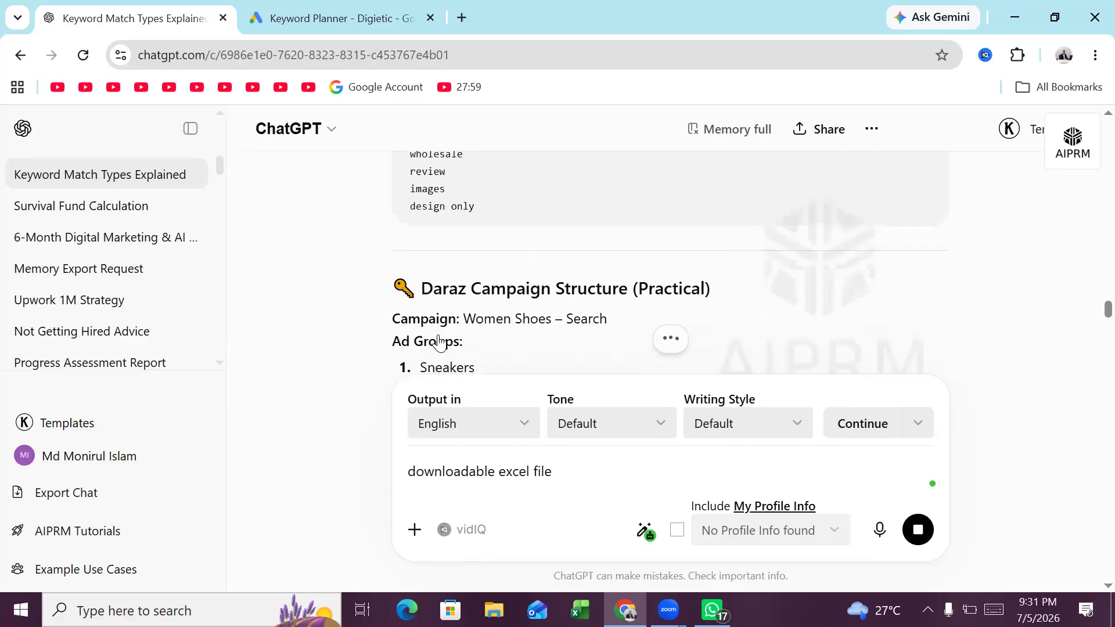
{"action": "scroll", "coordinate": [439, 340], "scroll_direction": "up", "scroll_amount": 4}
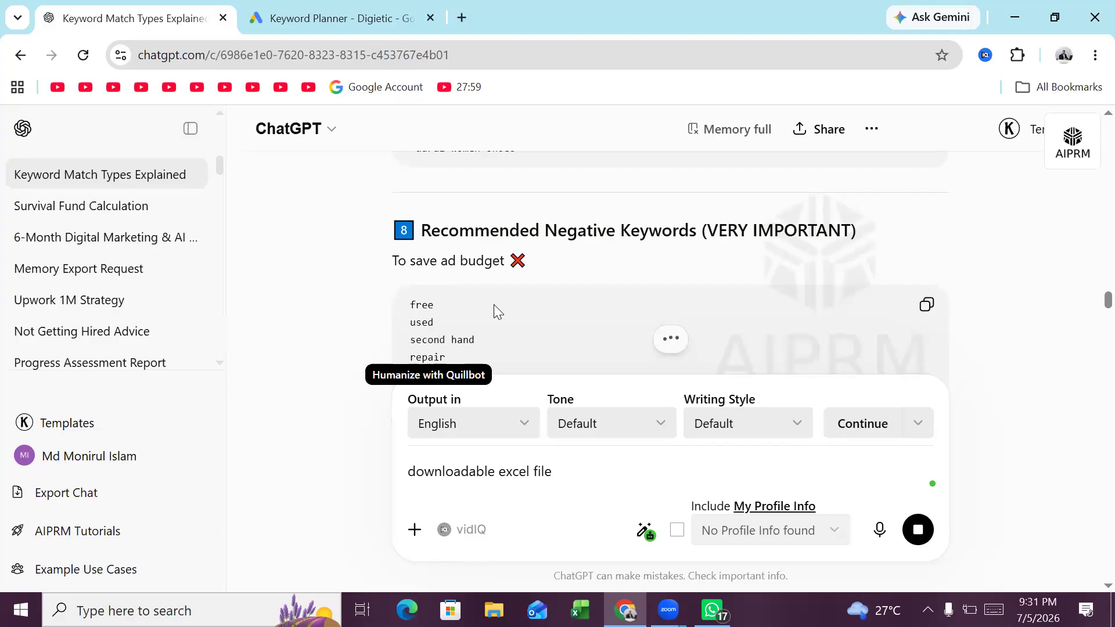
{"action": "scroll", "coordinate": [496, 305], "scroll_direction": "up", "scroll_amount": 5}
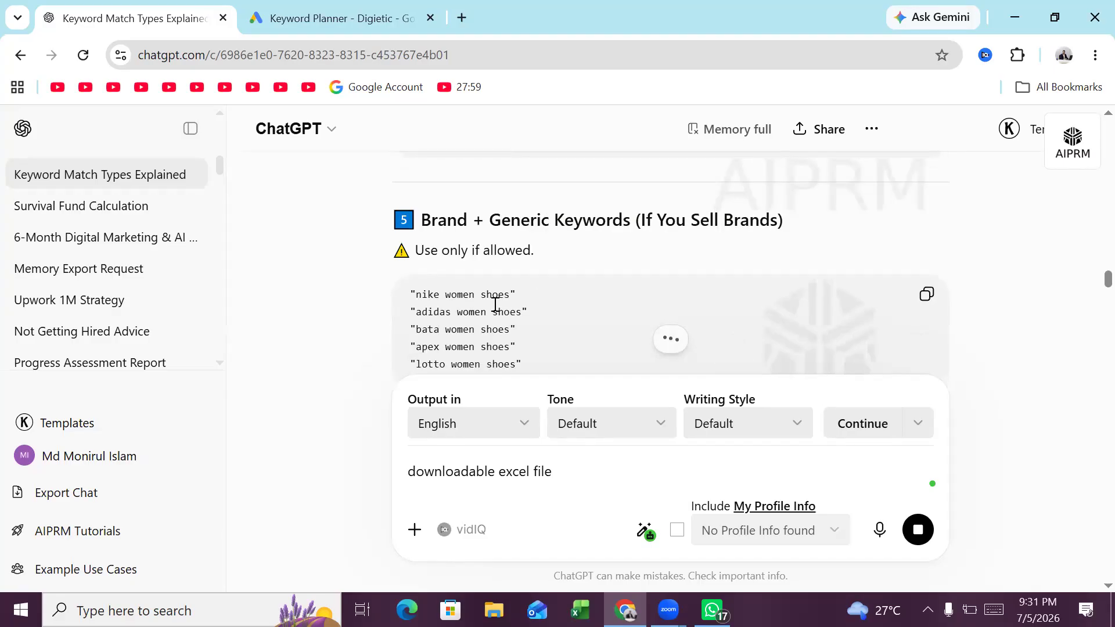
{"action": "scroll", "coordinate": [496, 304], "scroll_direction": "up", "scroll_amount": 3}
{"action": "scroll", "coordinate": [496, 304], "scroll_direction": "up", "scroll_amount": 5}
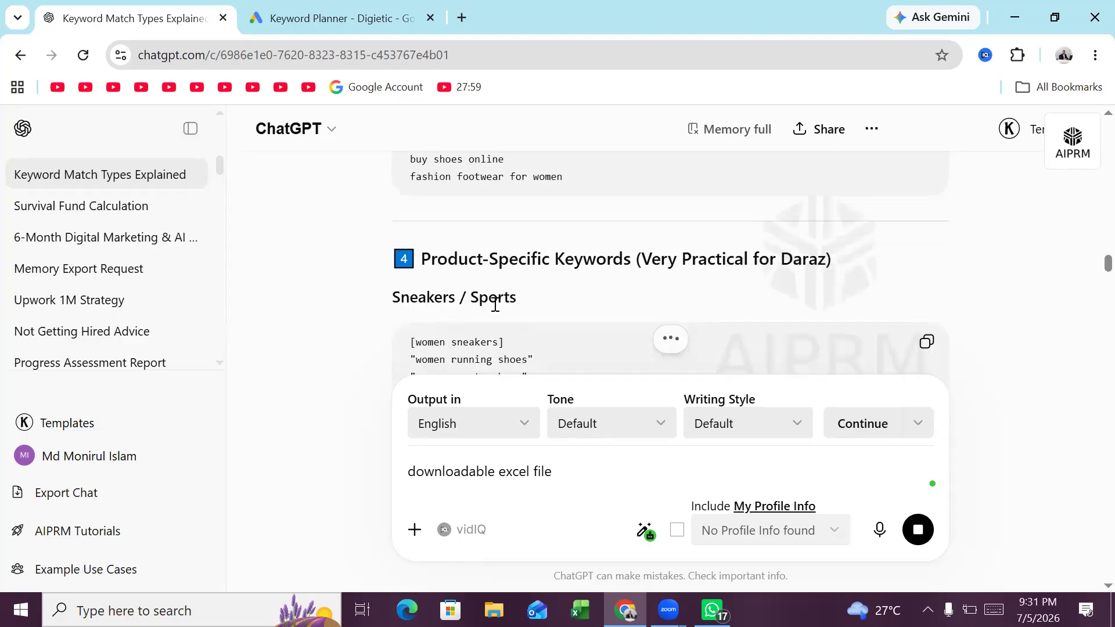
{"action": "scroll", "coordinate": [495, 304], "scroll_direction": "down", "scroll_amount": 6}
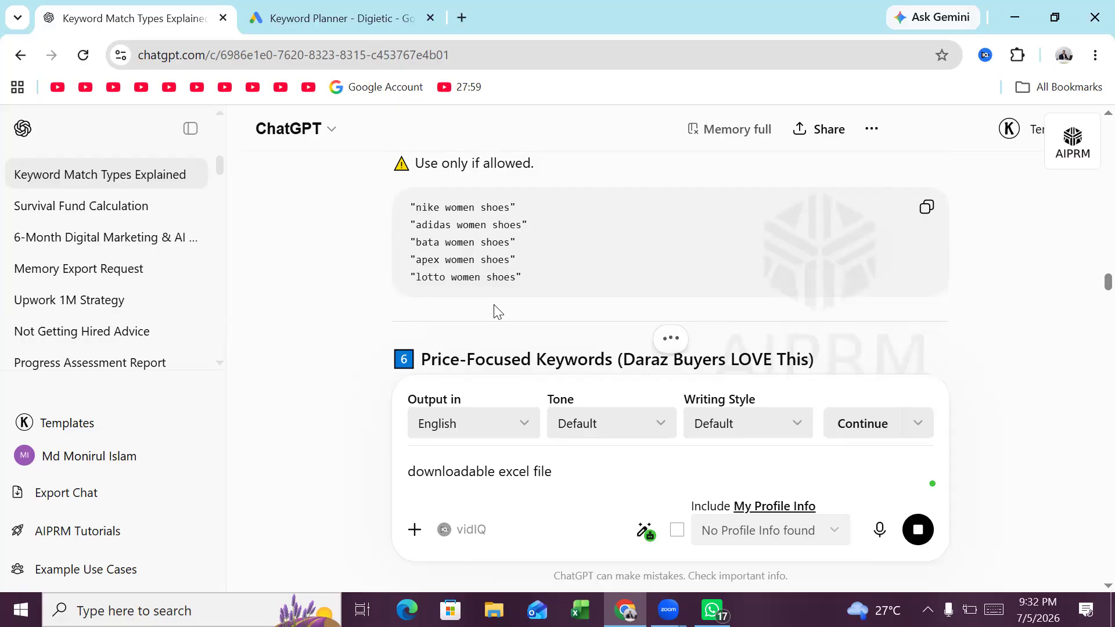
{"action": "scroll", "coordinate": [496, 308], "scroll_direction": "up", "scroll_amount": 2}
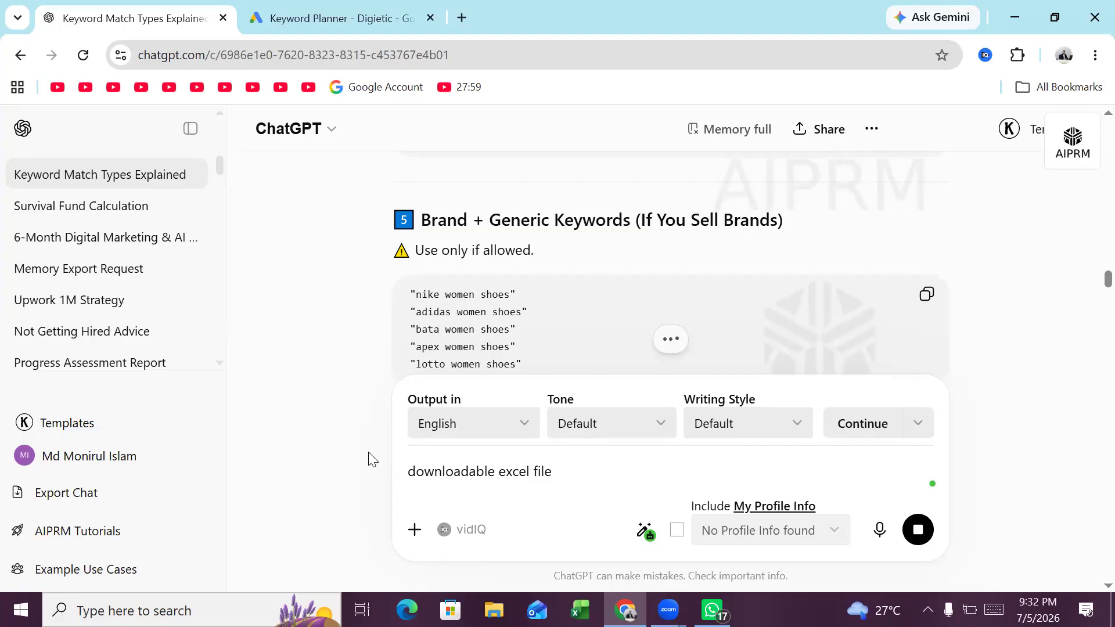
{"action": "scroll", "coordinate": [373, 459], "scroll_direction": "up", "scroll_amount": 2}
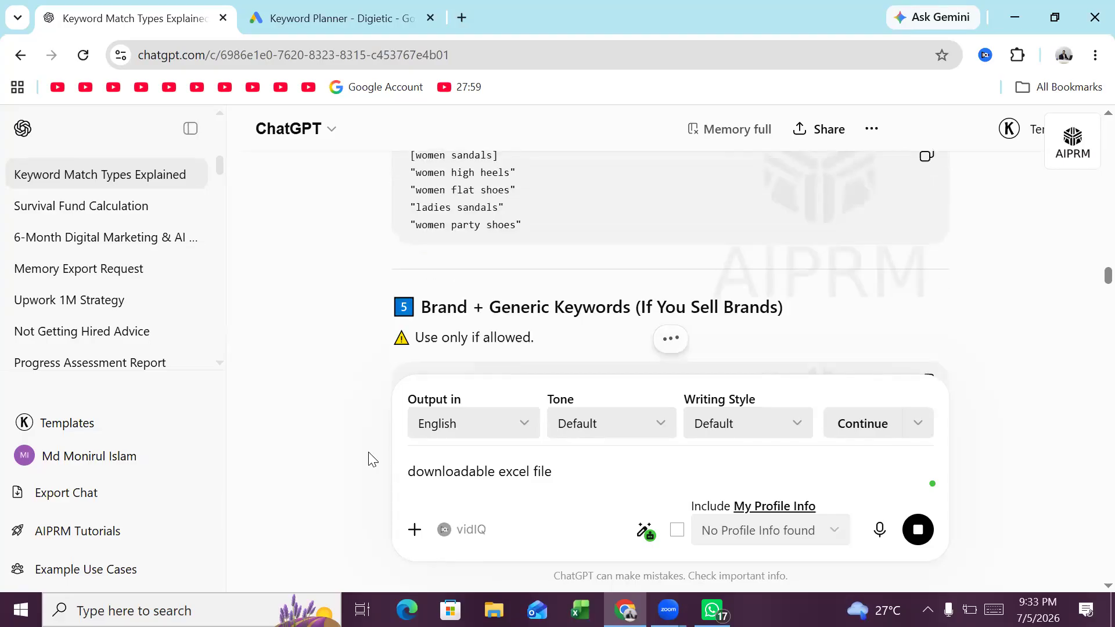
{"action": "scroll", "coordinate": [372, 459], "scroll_direction": "up", "scroll_amount": 6}
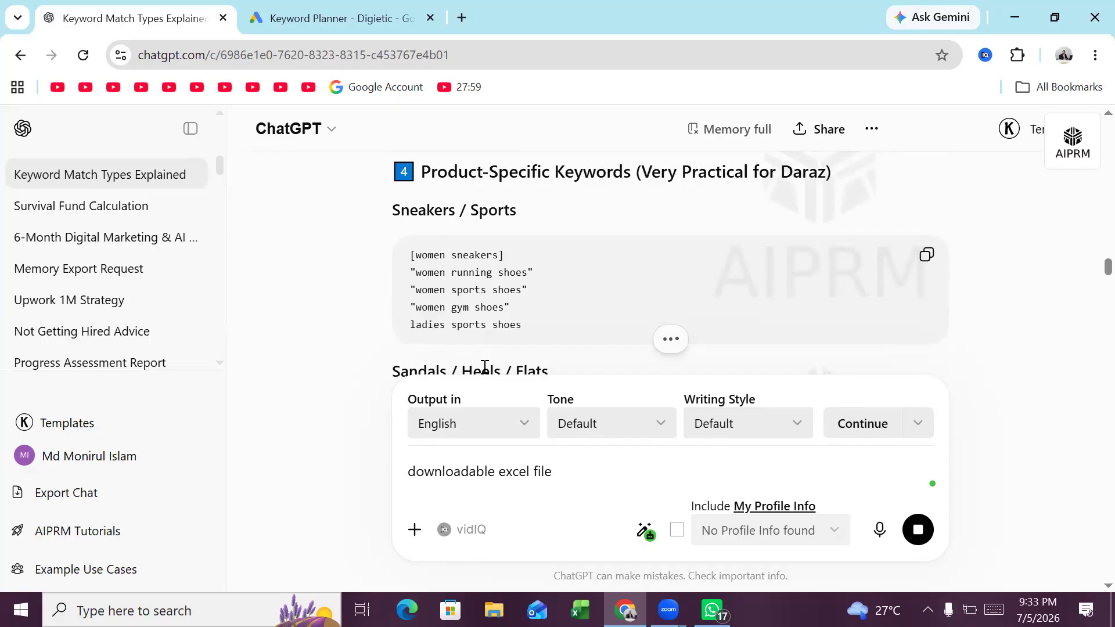
{"action": "scroll", "coordinate": [484, 367], "scroll_direction": "up", "scroll_amount": 2}
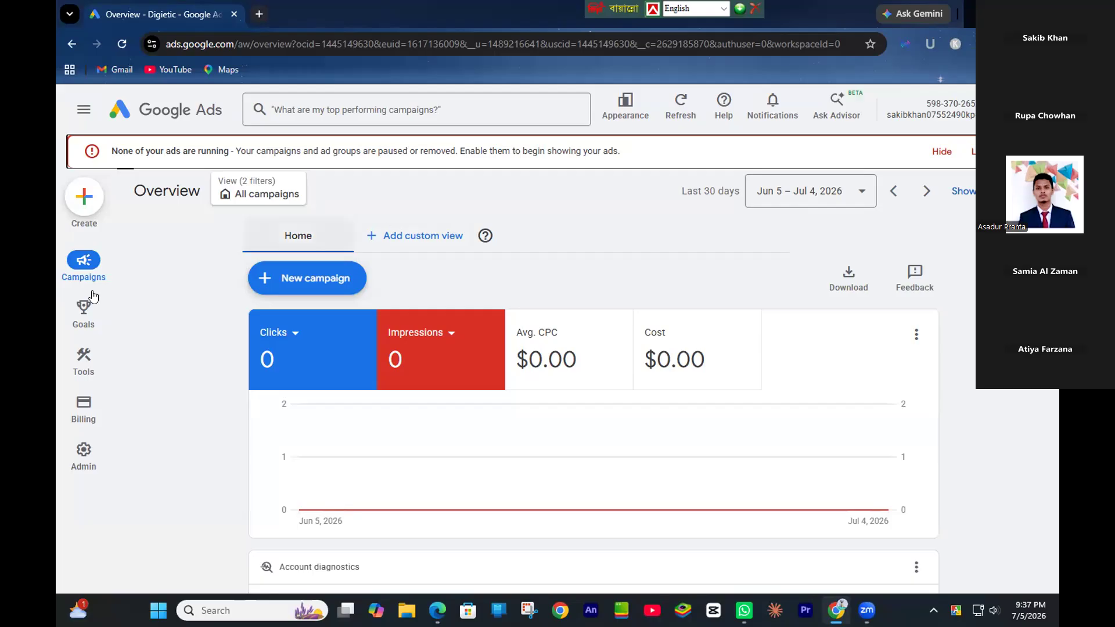
In Google Ads, open Keyword Planner, hide the alert about ads not running and start discovering new keywords
{"action": "left_click", "coordinate": [73, 366]}
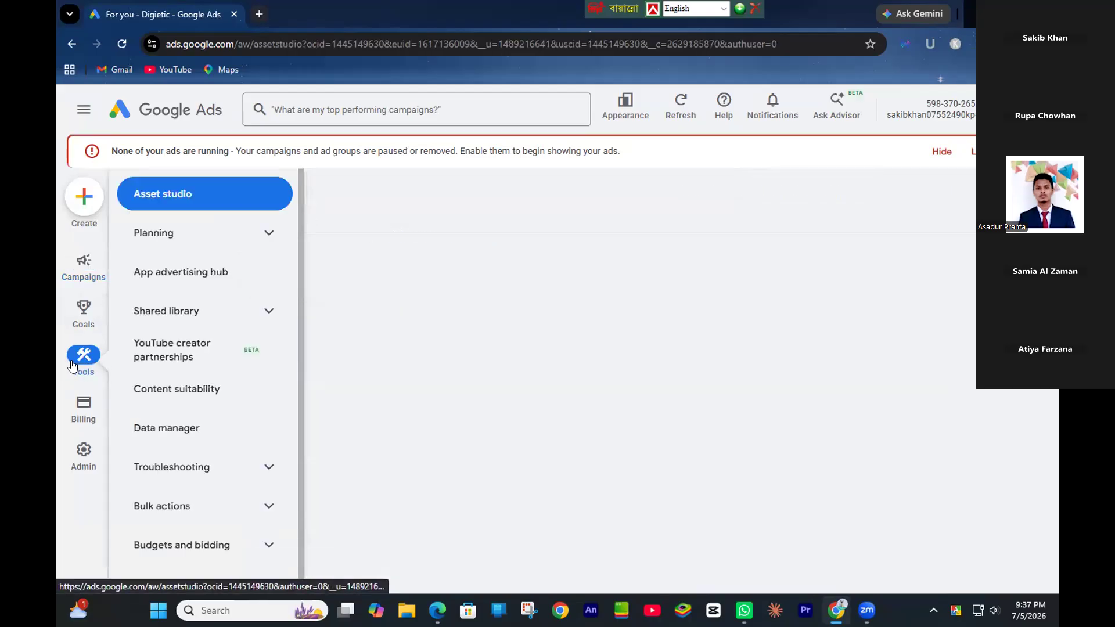
{"action": "left_click", "coordinate": [172, 234]}
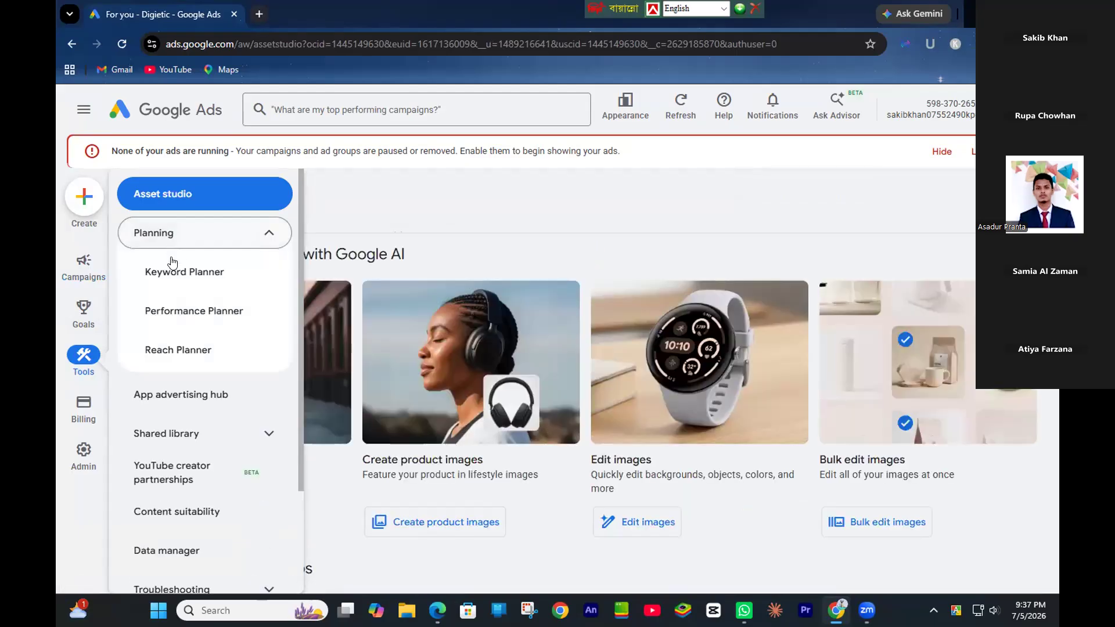
{"action": "left_click", "coordinate": [170, 273]}
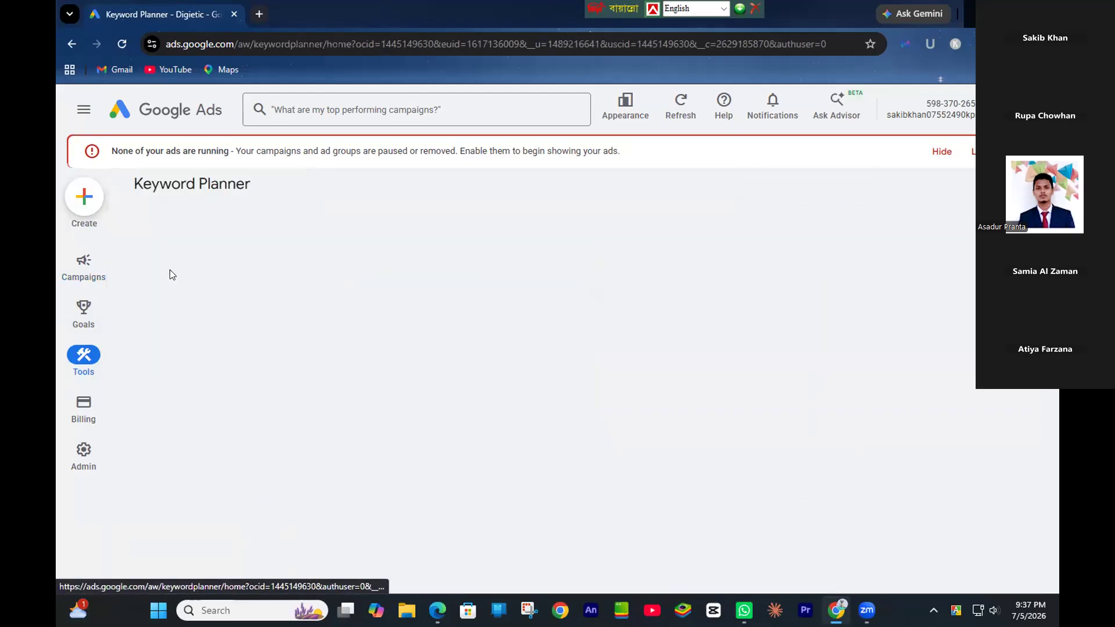
{"action": "left_click", "coordinate": [943, 151]}
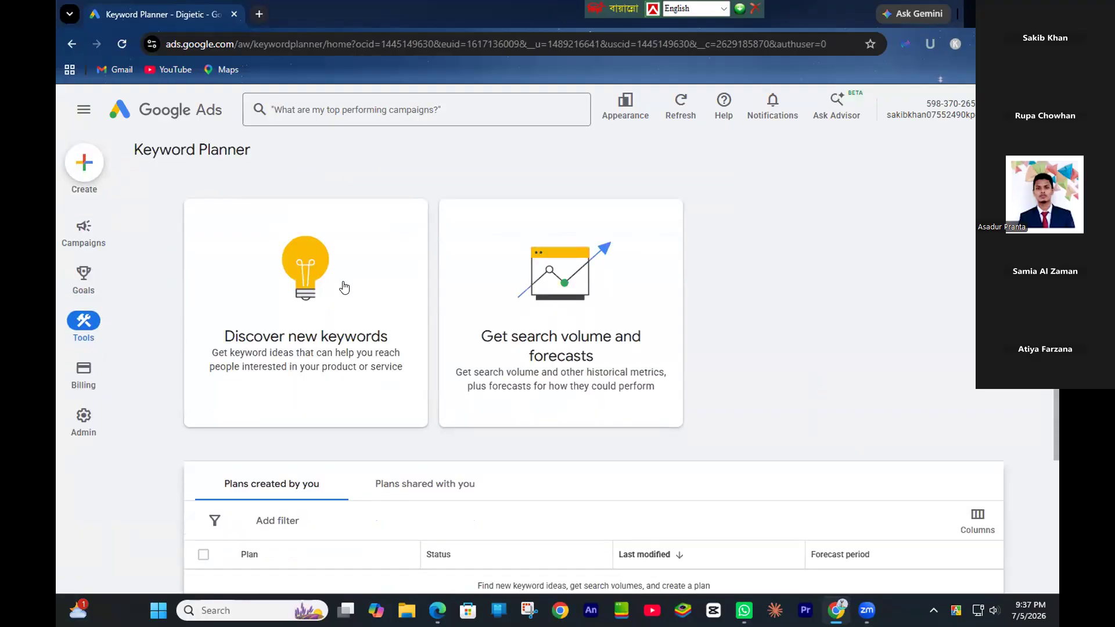
{"action": "left_click", "coordinate": [333, 314]}
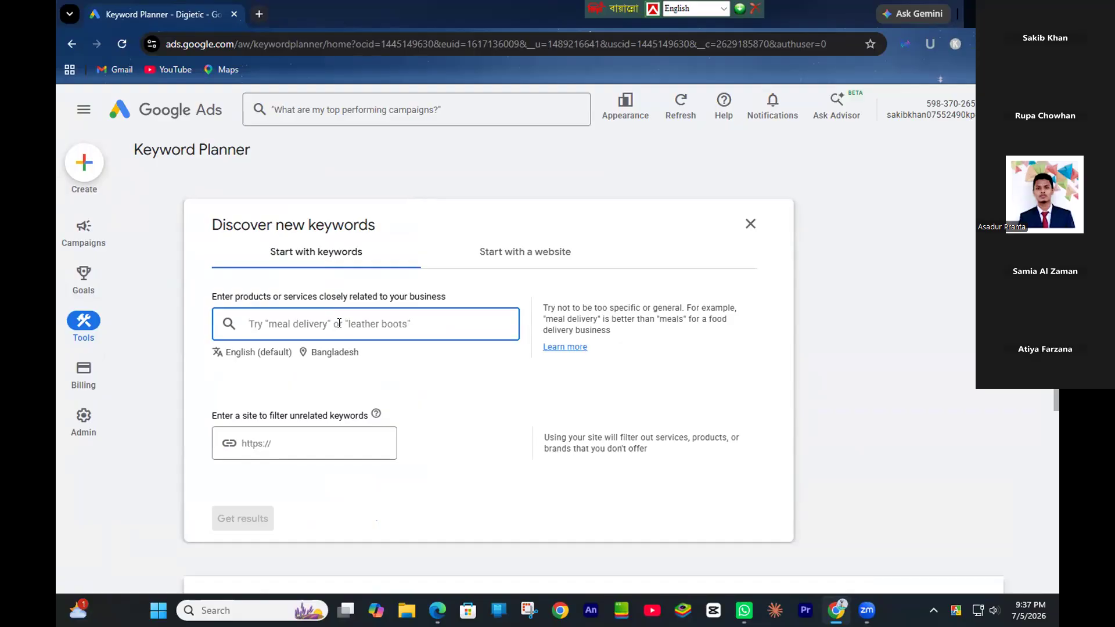
Enter "Best women running shoes in uk" as the seed keyword for the new keyword search
{"action": "type", "text": "Bes"}
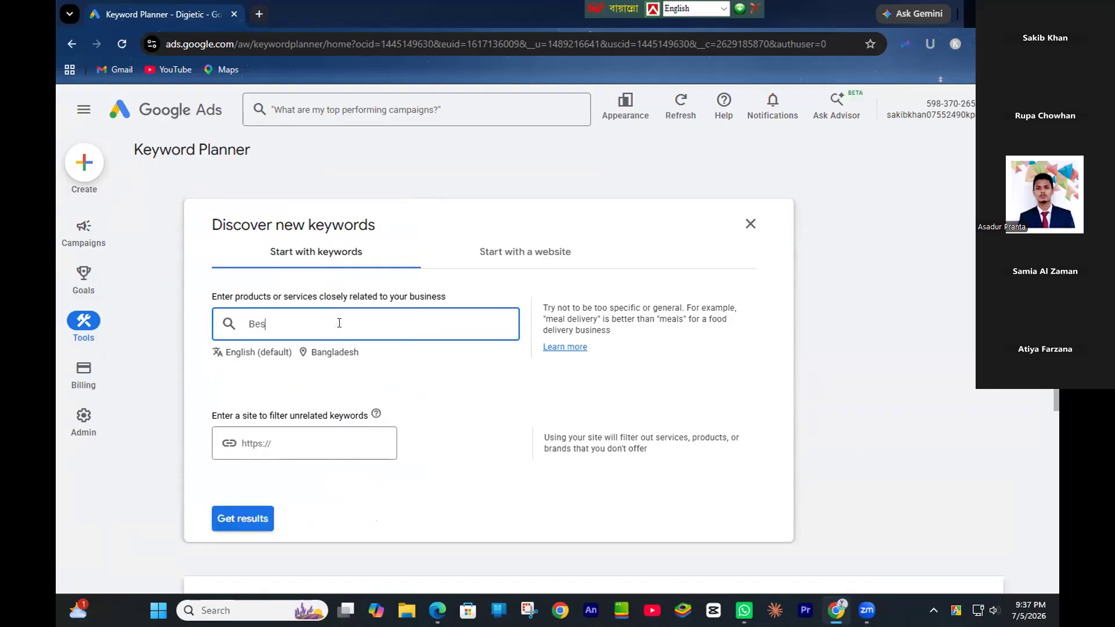
{"action": "type", "text": "t women runing shoes in uk"}
{"action": "key", "text": "Return"}
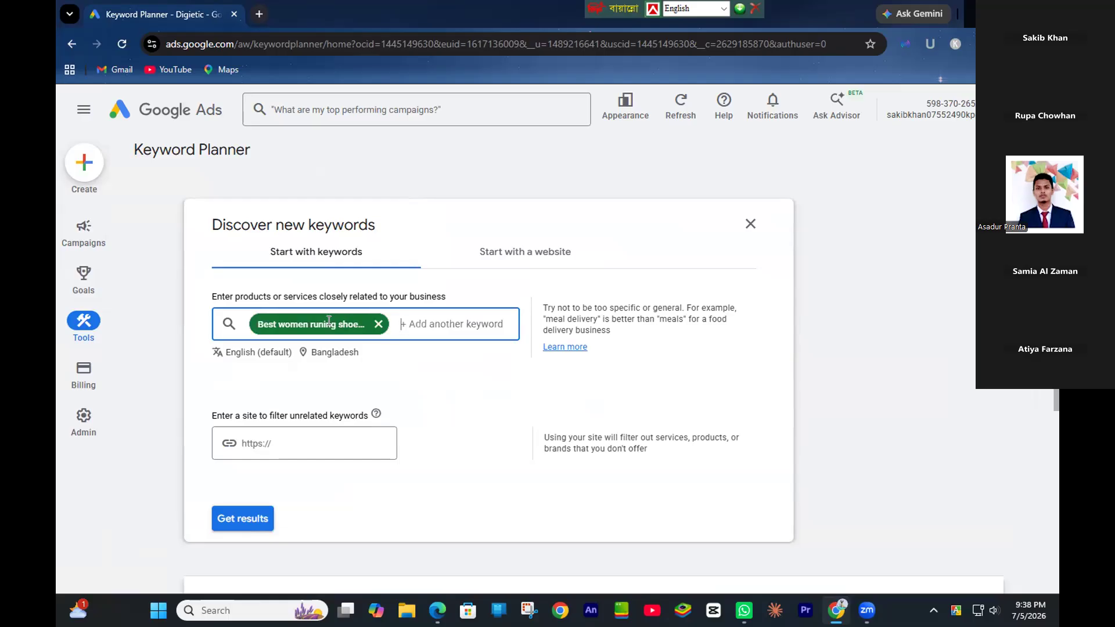
{"action": "left_click", "coordinate": [312, 325]}
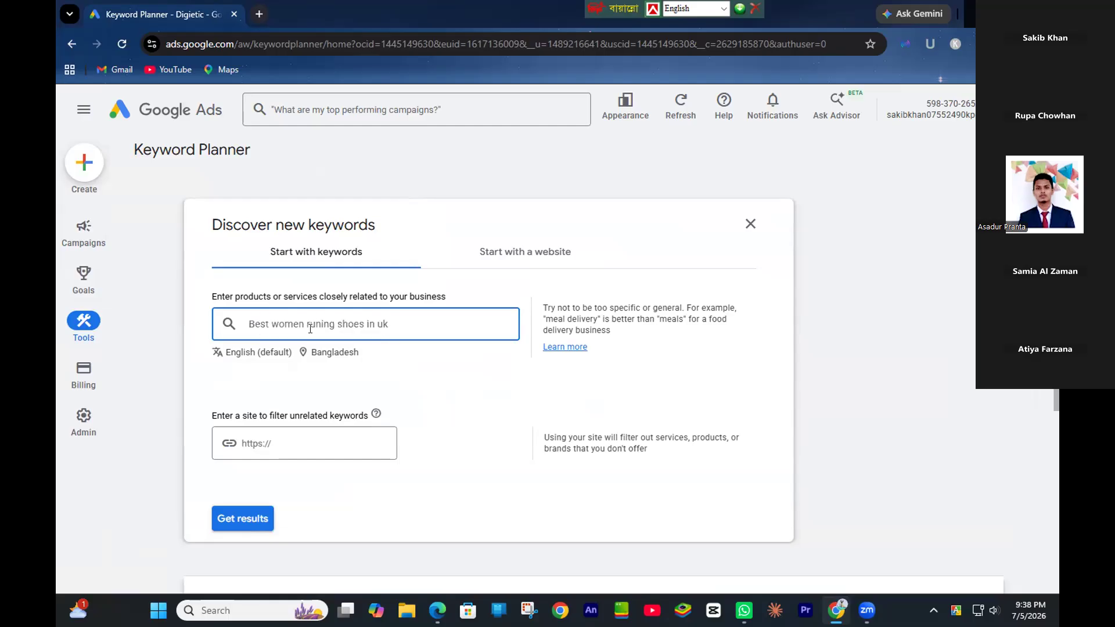
{"action": "left_click", "coordinate": [319, 324]}
{"action": "type", "text": "n"}
{"action": "key", "text": "Return"}
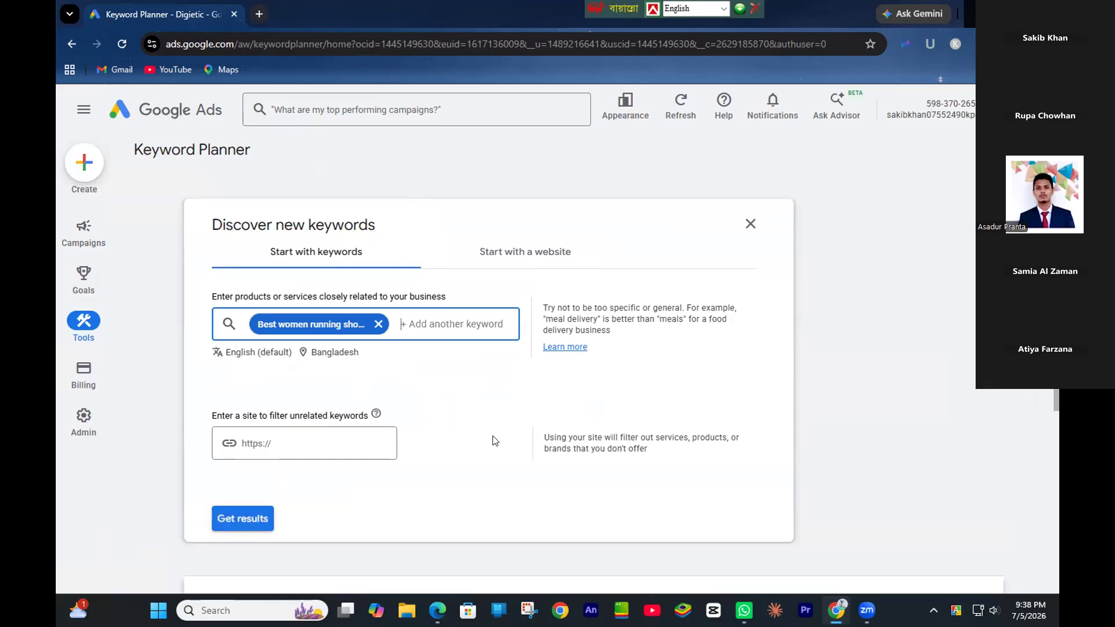
Replace the target location Bangladesh with United Kingdom and get the keyword results
{"action": "left_click", "coordinate": [326, 353]}
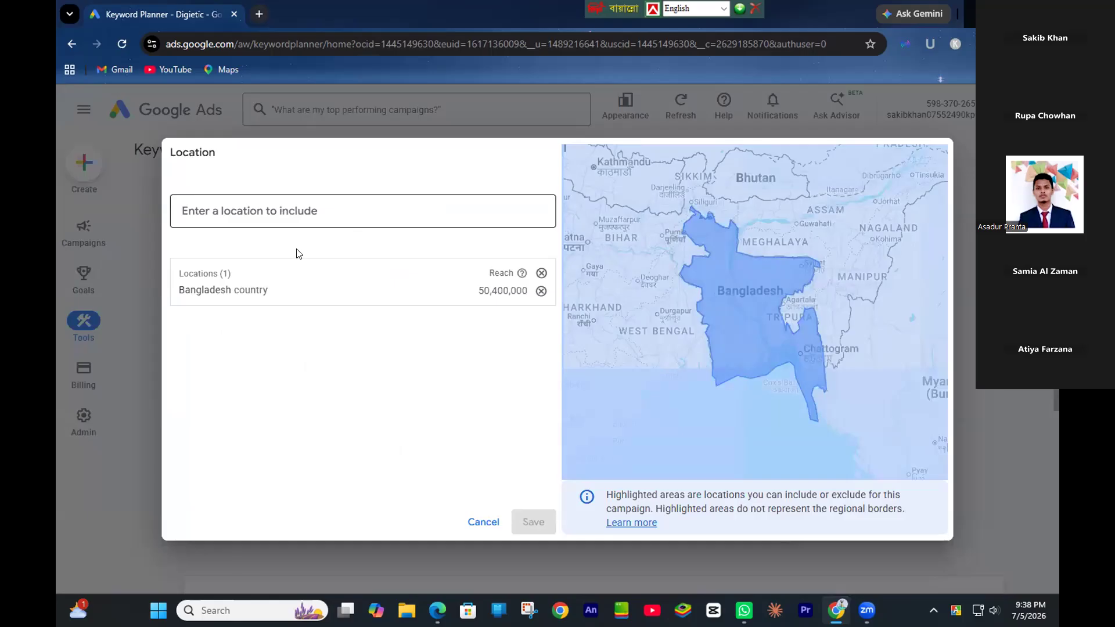
{"action": "left_click", "coordinate": [297, 211]}
{"action": "type", "text": "UK"}
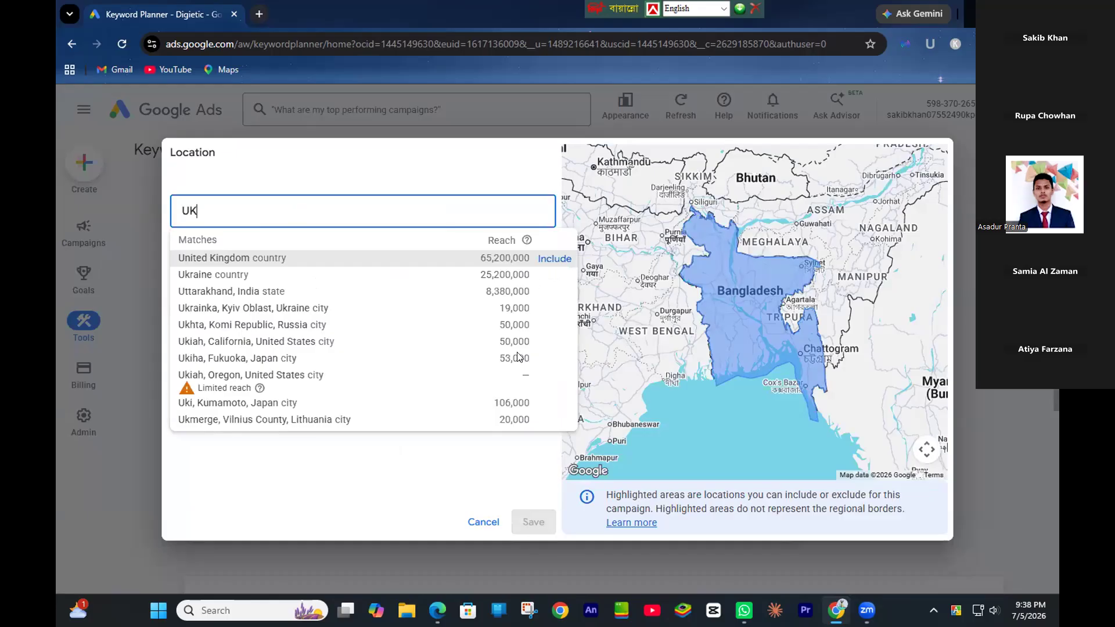
{"action": "key", "text": "Return"}
{"action": "left_click", "coordinate": [542, 291]}
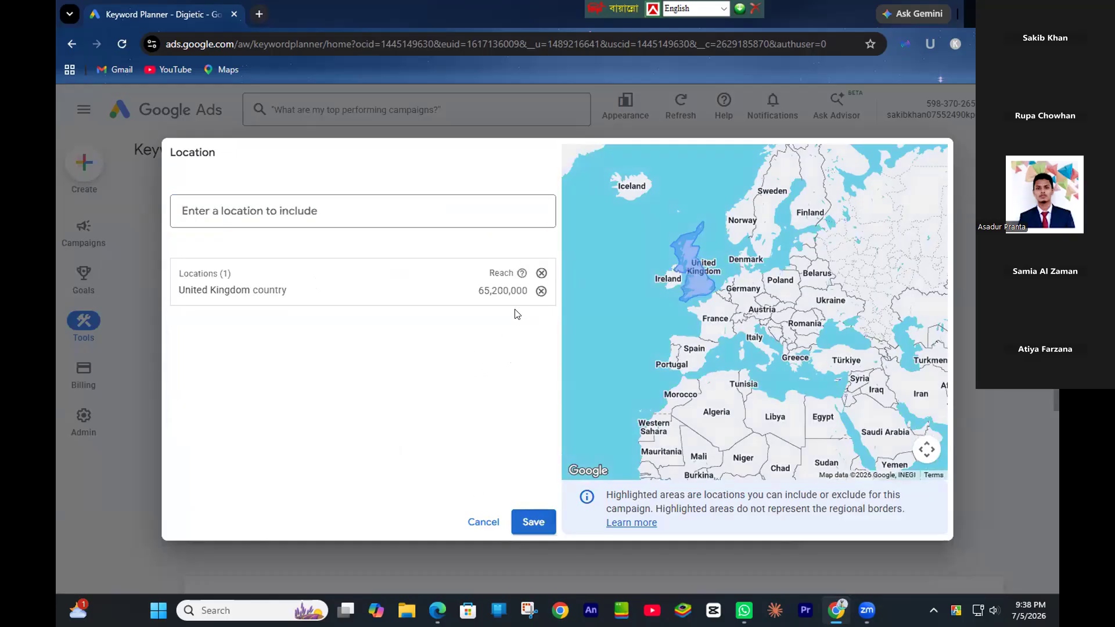
{"action": "left_click", "coordinate": [534, 522]}
{"action": "left_click", "coordinate": [242, 519]}
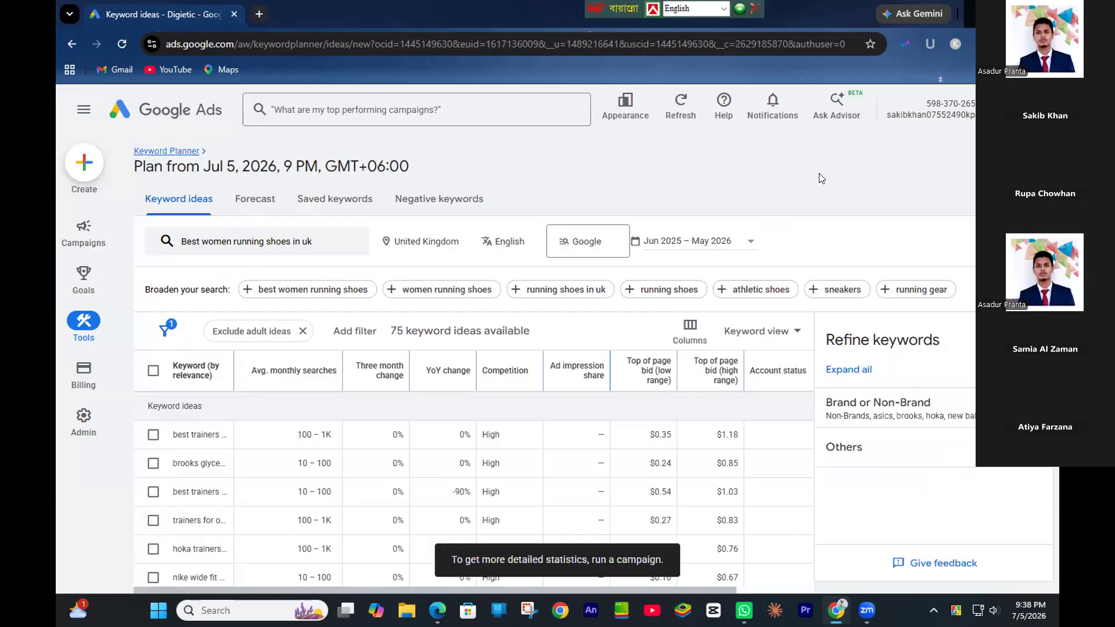
Broaden the keyword search with the suggestions "best women running shoes" and "women running shoes"
{"action": "scroll", "coordinate": [819, 174], "scroll_direction": "down", "scroll_amount": 1}
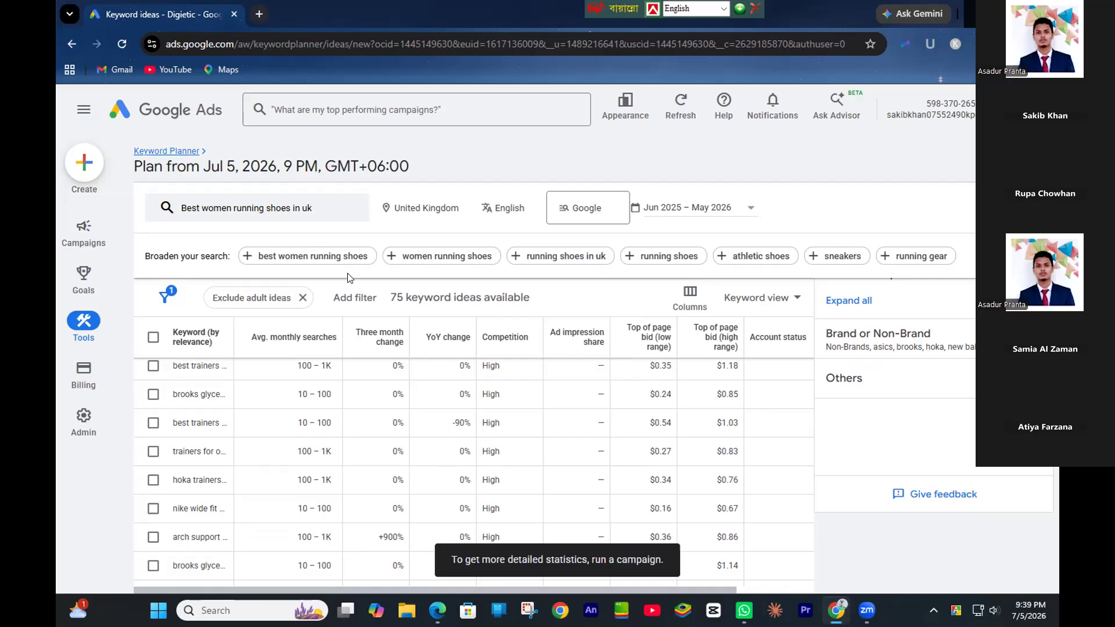
{"action": "left_click", "coordinate": [332, 259]}
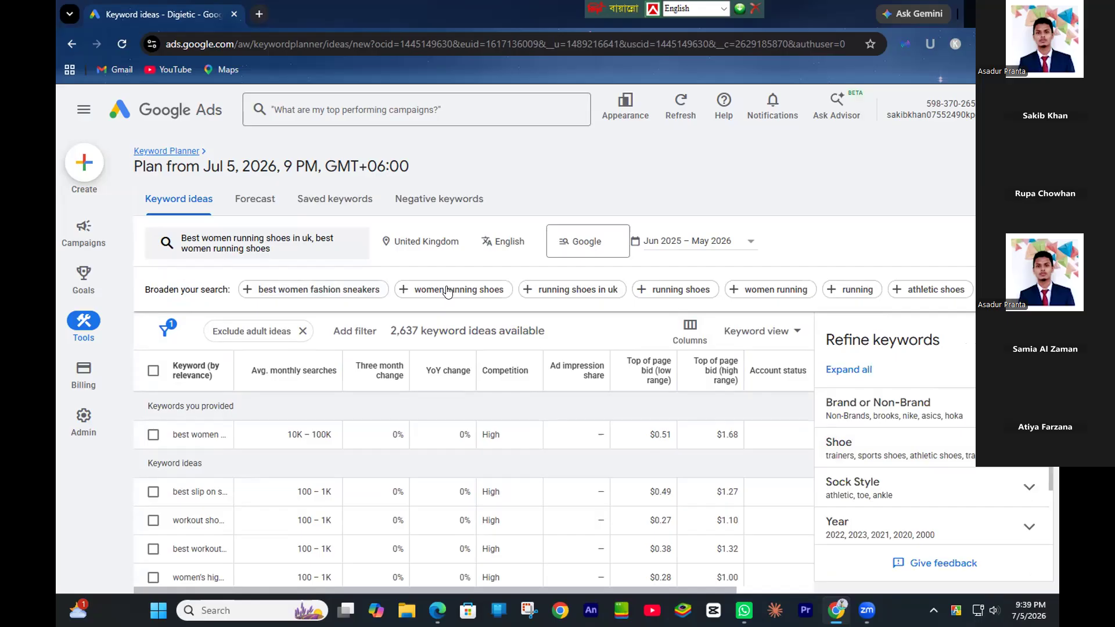
{"action": "left_click", "coordinate": [445, 290]}
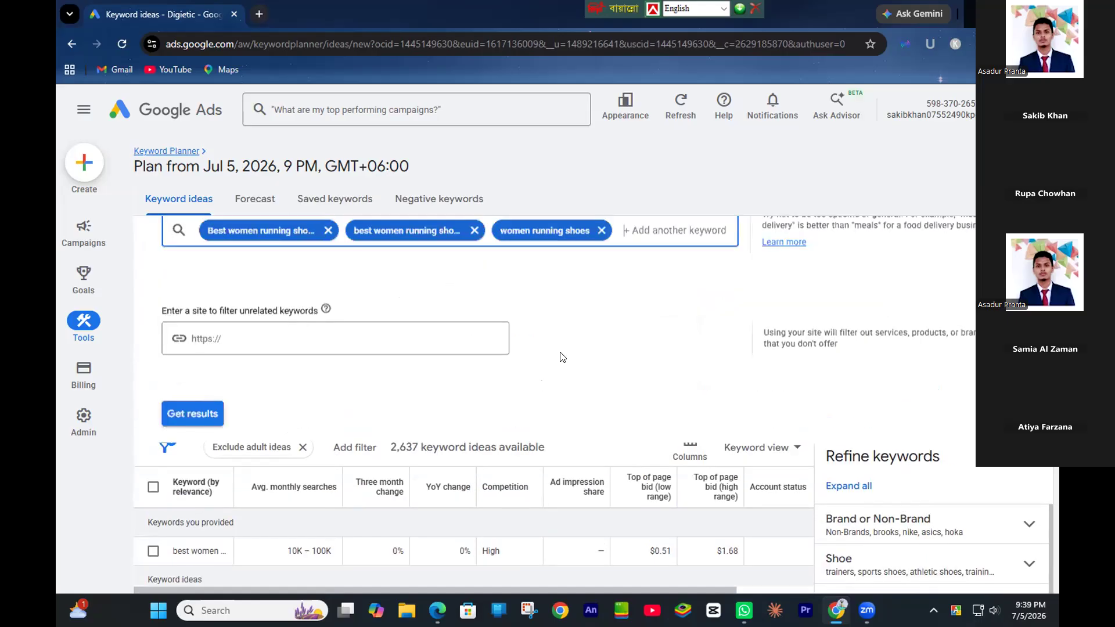
{"action": "left_click", "coordinate": [561, 359]}
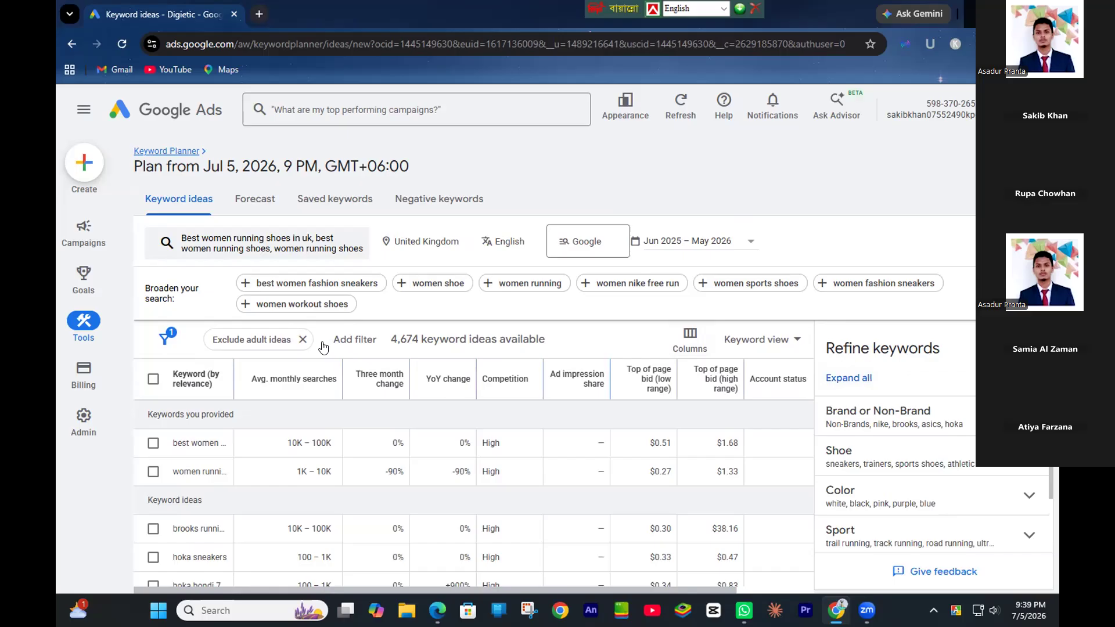
Hide the Refine keywords suggestions and select both keywords listed under "Keywords you provided"
{"action": "left_click", "coordinate": [865, 384]}
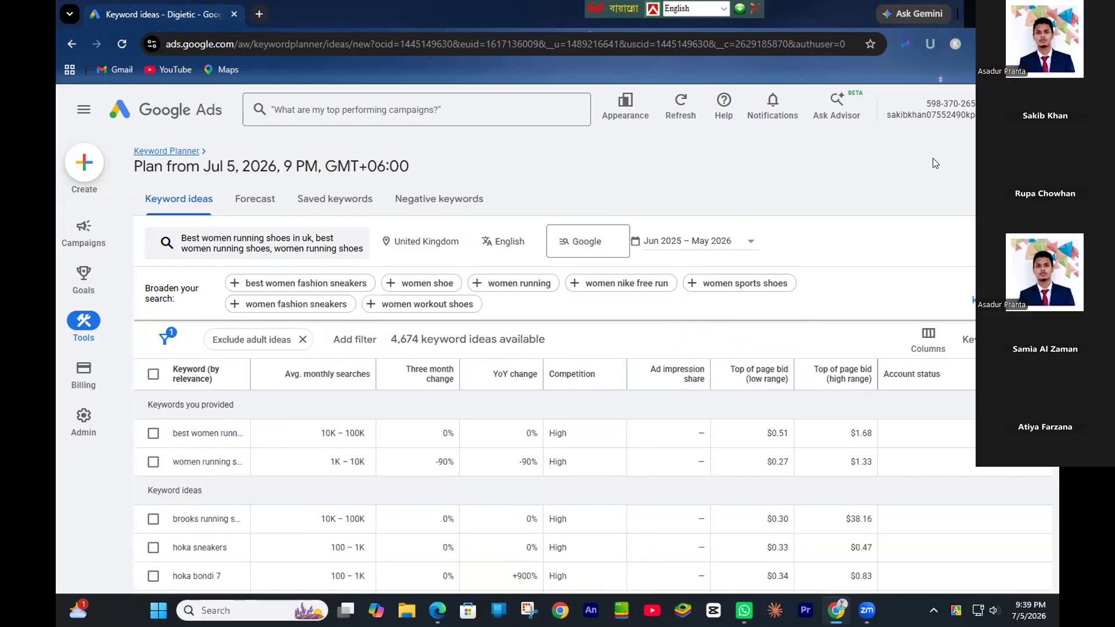
{"action": "scroll", "coordinate": [933, 158], "scroll_direction": "down", "scroll_amount": 1}
{"action": "scroll", "coordinate": [933, 163], "scroll_direction": "up", "scroll_amount": 2}
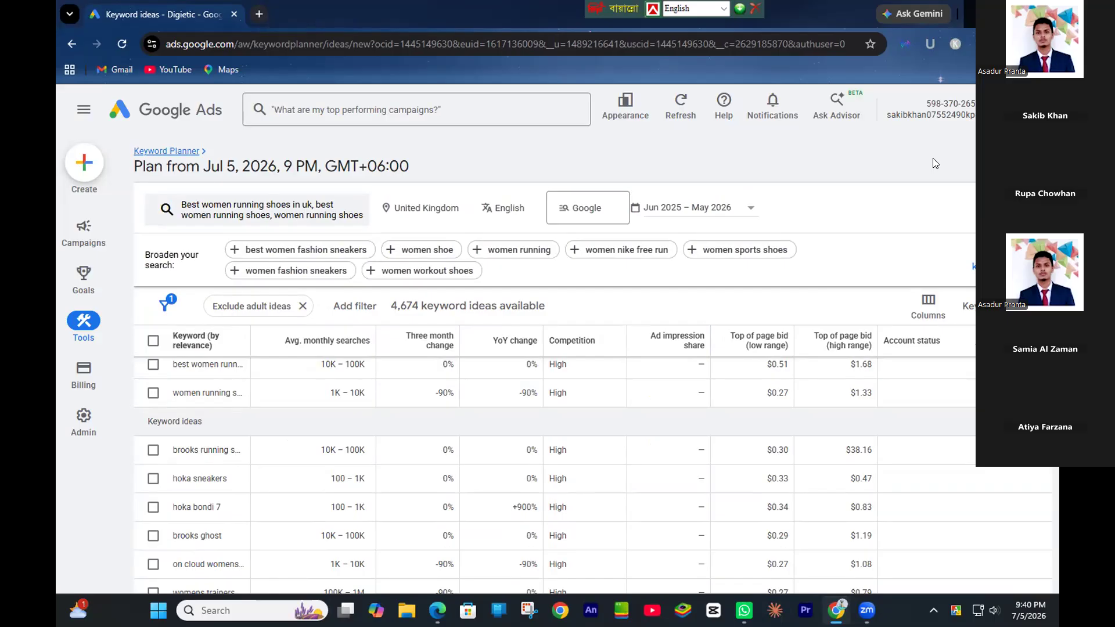
{"action": "scroll", "coordinate": [600, 520], "scroll_direction": "up", "scroll_amount": 1}
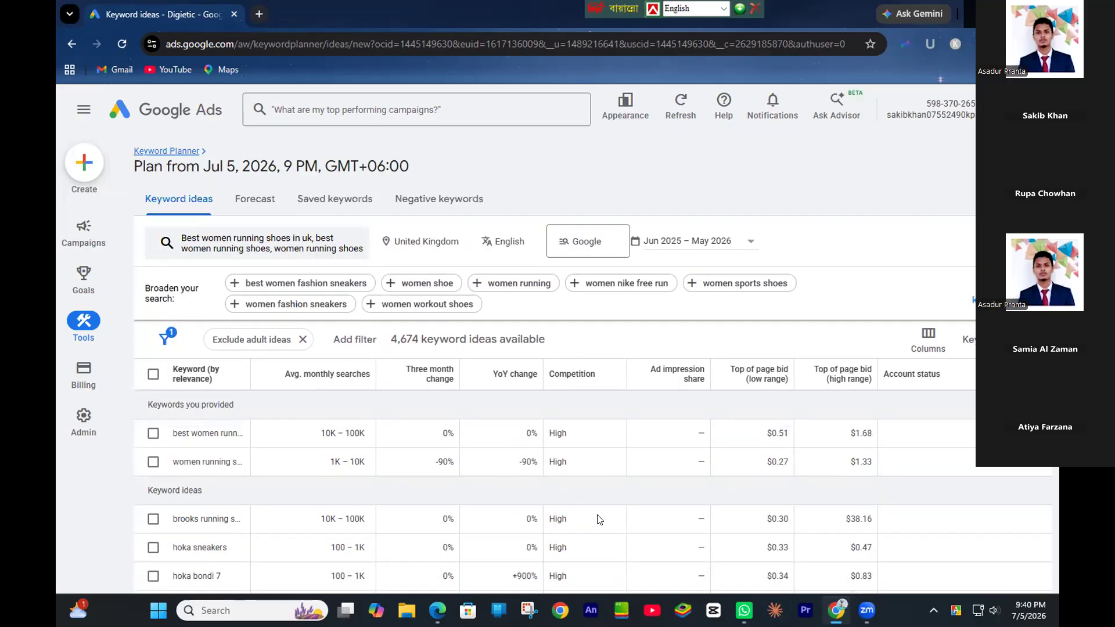
{"action": "scroll", "coordinate": [616, 439], "scroll_direction": "down", "scroll_amount": 2}
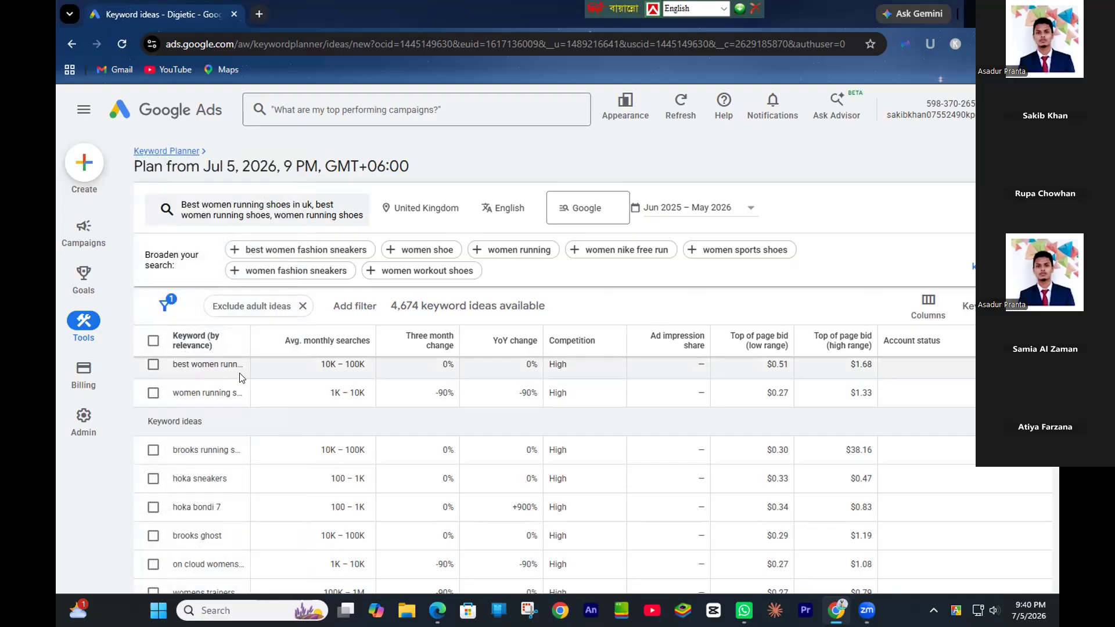
{"action": "left_click", "coordinate": [152, 364]}
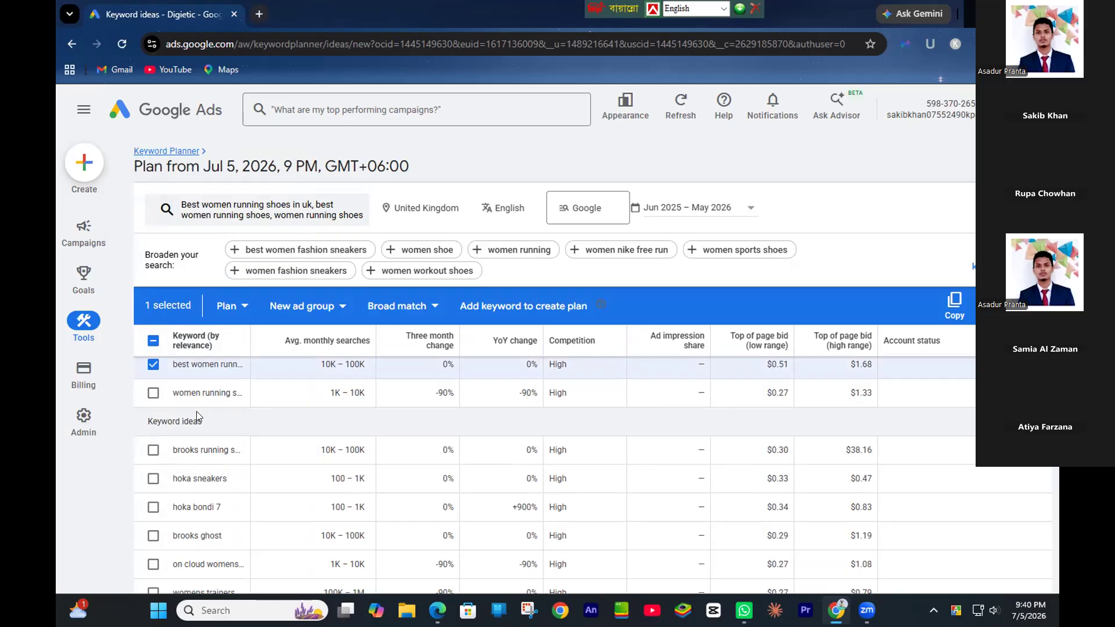
{"action": "left_click", "coordinate": [154, 395]}
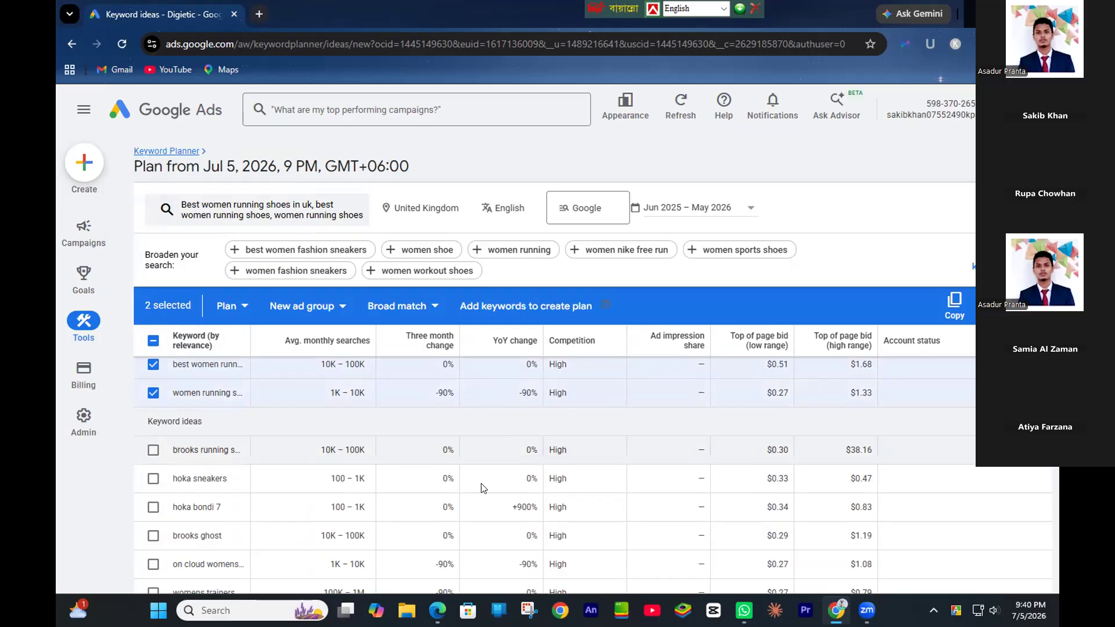
Add the "womens white sn..." keyword idea to the selection
{"action": "scroll", "coordinate": [501, 472], "scroll_direction": "down", "scroll_amount": 1}
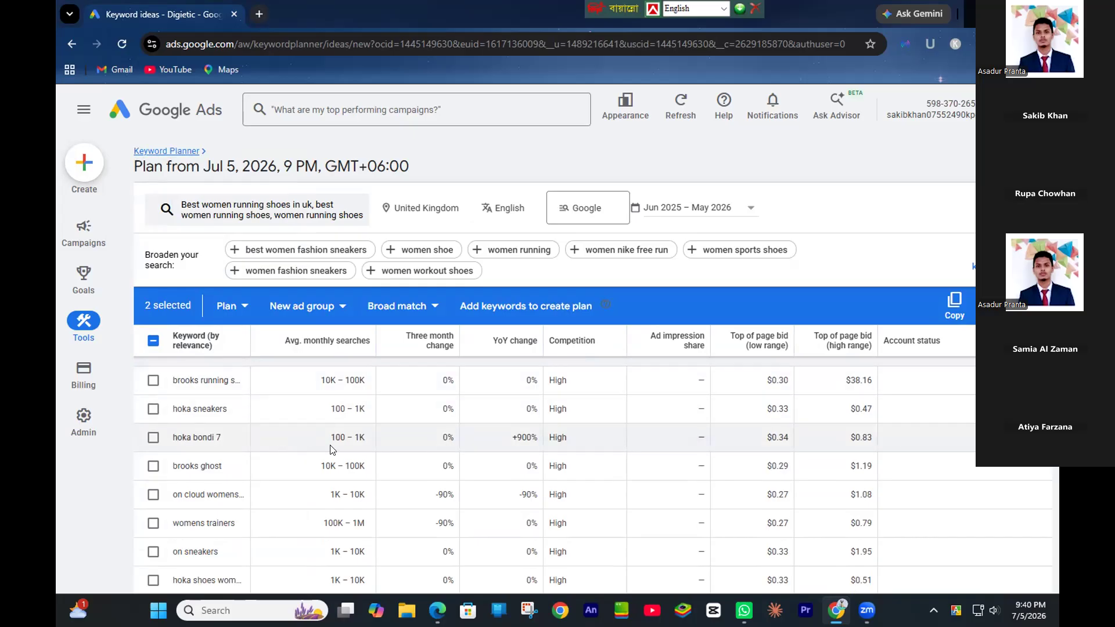
{"action": "scroll", "coordinate": [331, 448], "scroll_direction": "down", "scroll_amount": 2}
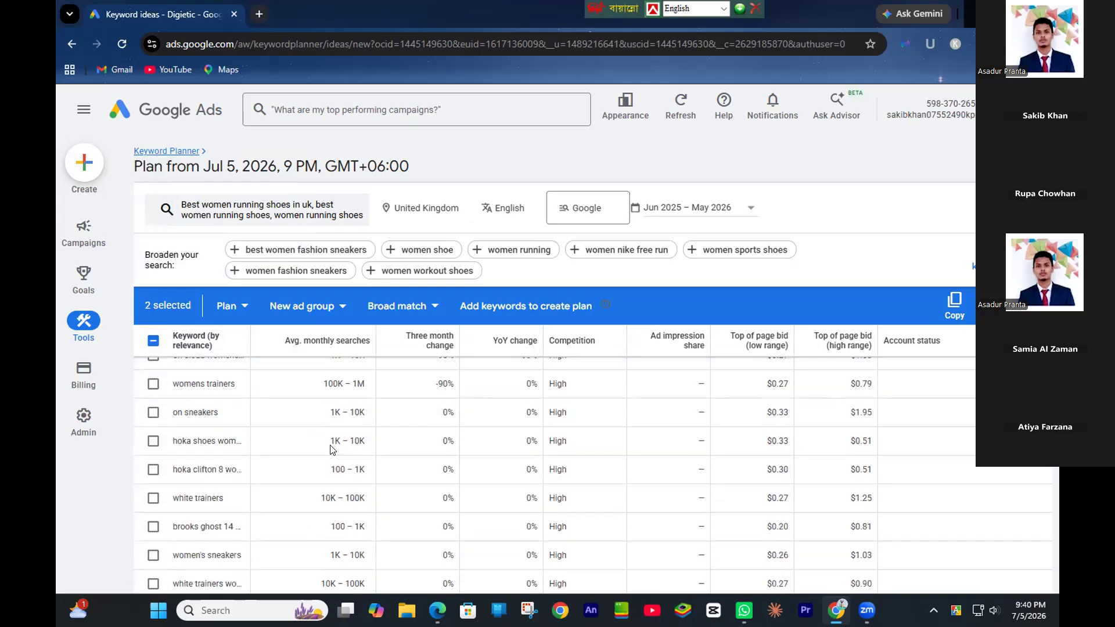
{"action": "scroll", "coordinate": [331, 449], "scroll_direction": "down", "scroll_amount": 1}
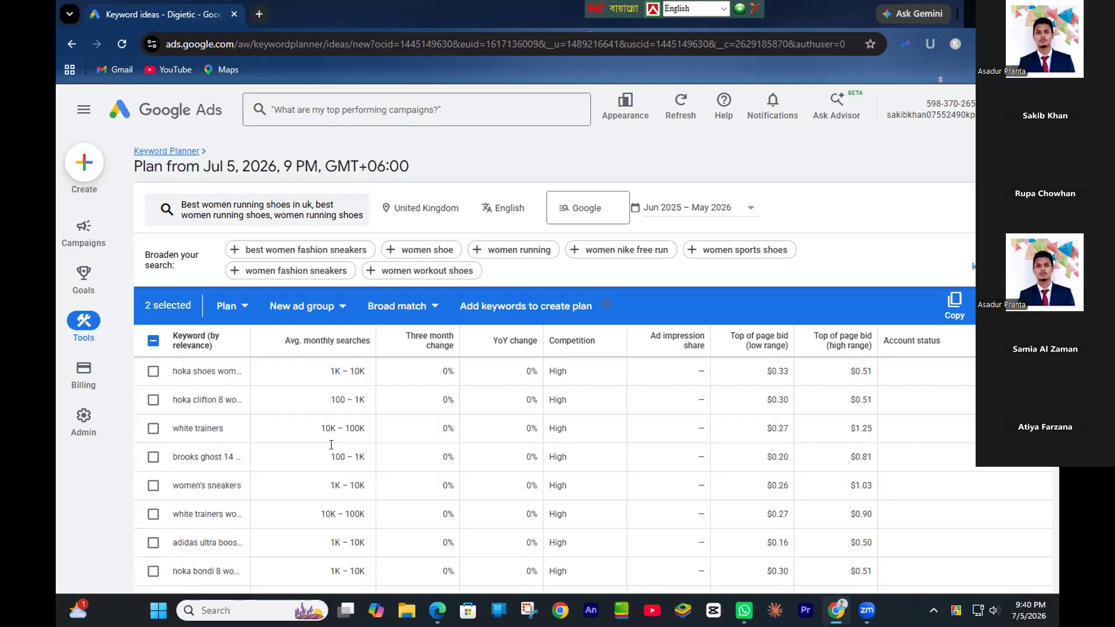
{"action": "scroll", "coordinate": [331, 445], "scroll_direction": "down", "scroll_amount": 2}
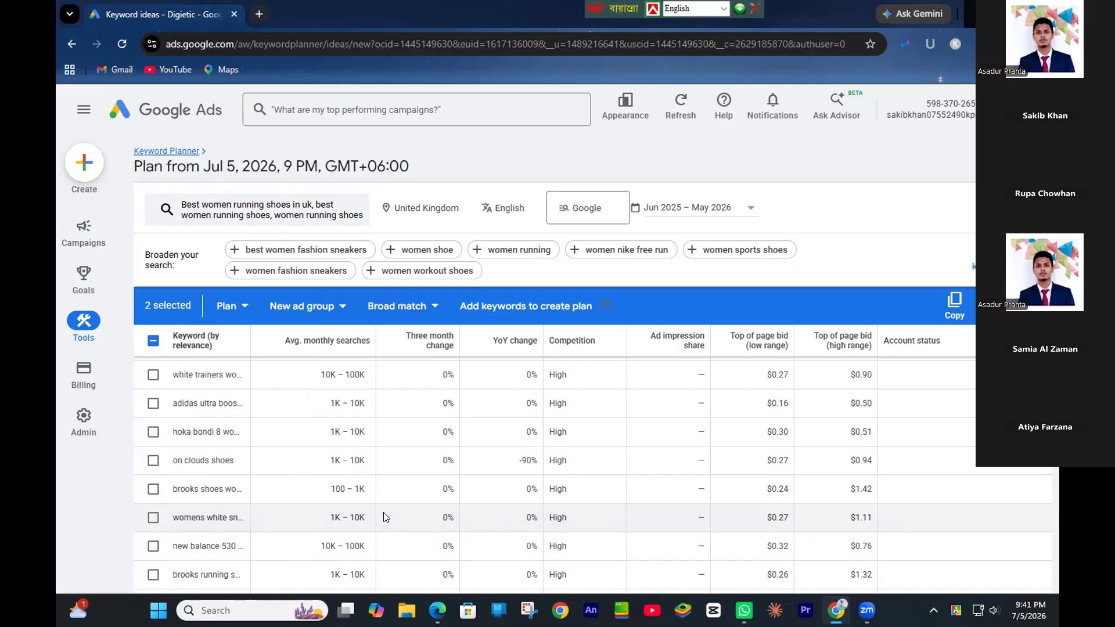
{"action": "left_click", "coordinate": [152, 520]}
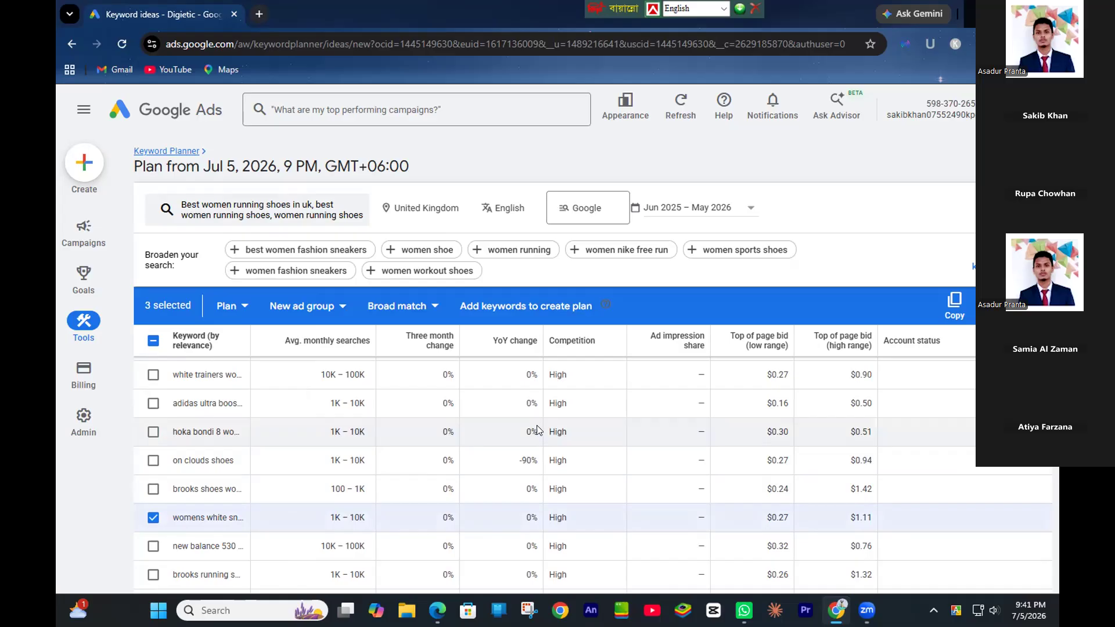
Look through more keyword ideas and copy the selected keywords
{"action": "scroll", "coordinate": [536, 427], "scroll_direction": "down", "scroll_amount": 1}
{"action": "scroll", "coordinate": [537, 430], "scroll_direction": "down", "scroll_amount": 2}
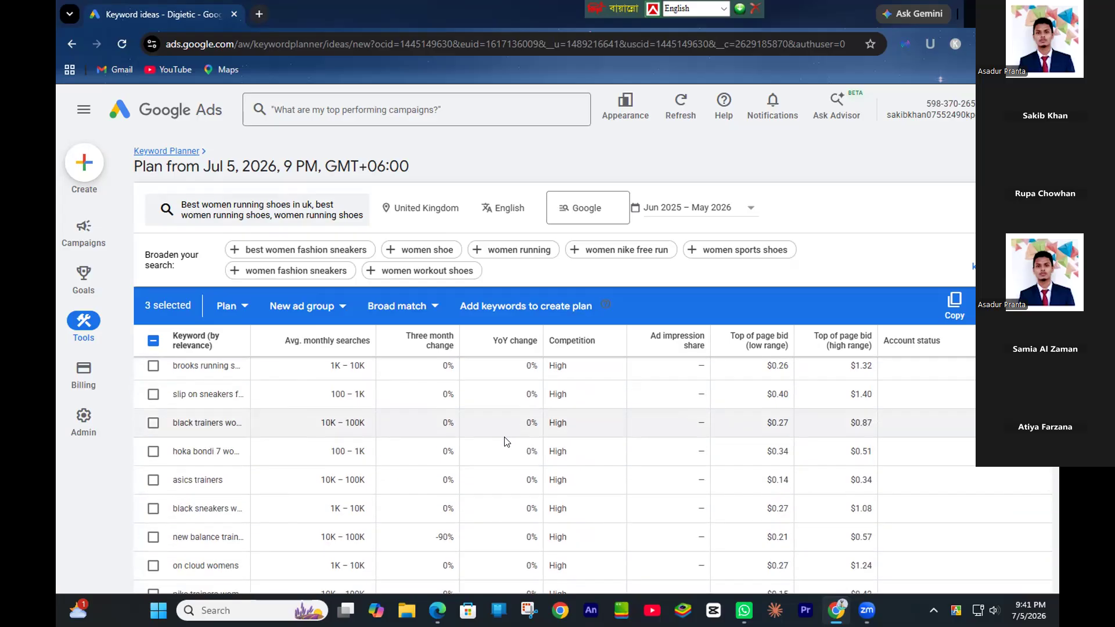
{"action": "scroll", "coordinate": [505, 443], "scroll_direction": "down", "scroll_amount": 1}
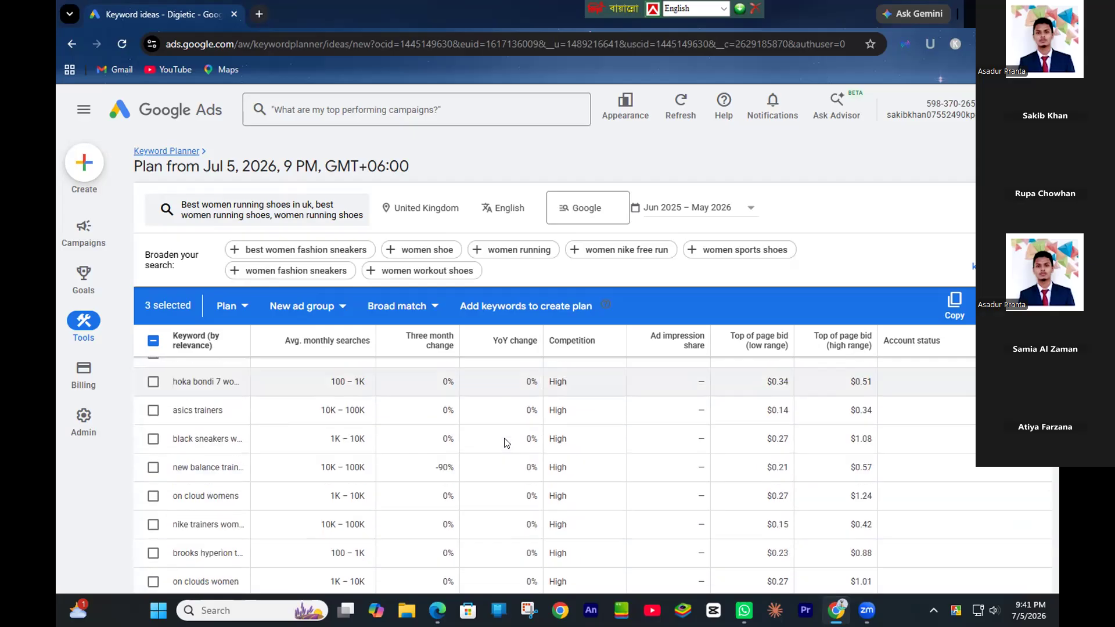
{"action": "scroll", "coordinate": [505, 444], "scroll_direction": "down", "scroll_amount": 1}
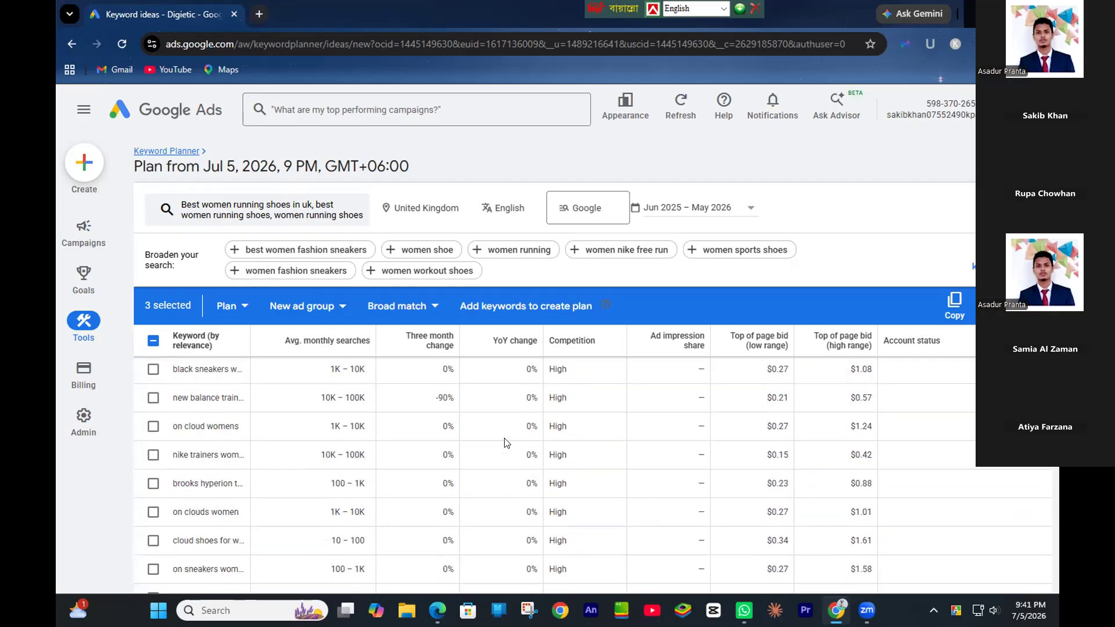
{"action": "scroll", "coordinate": [506, 444], "scroll_direction": "down", "scroll_amount": 1}
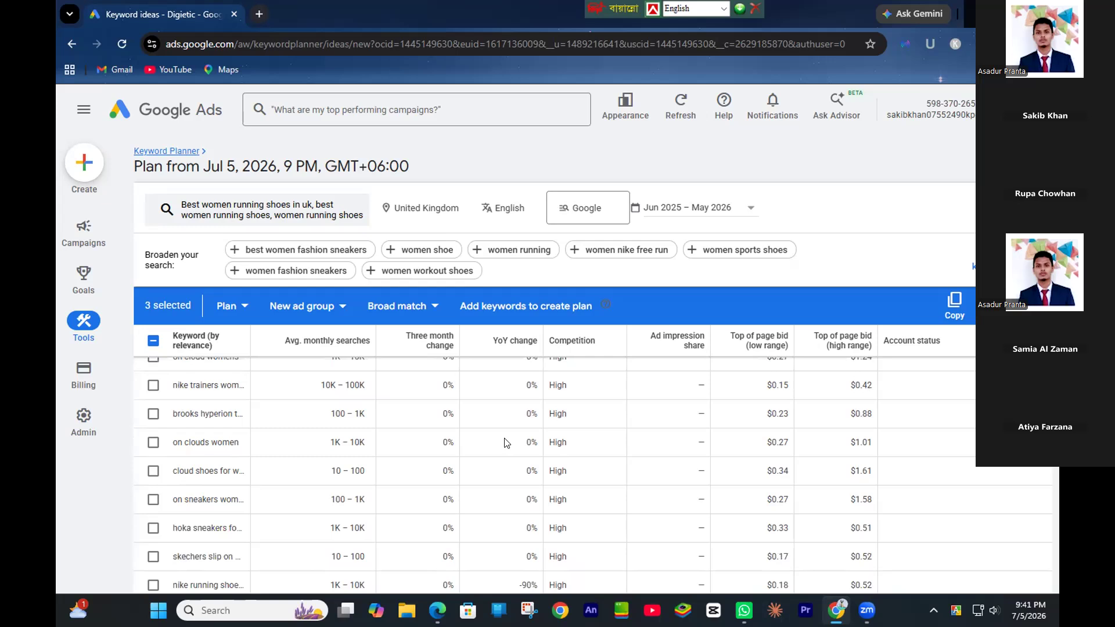
{"action": "scroll", "coordinate": [506, 443], "scroll_direction": "up", "scroll_amount": 10}
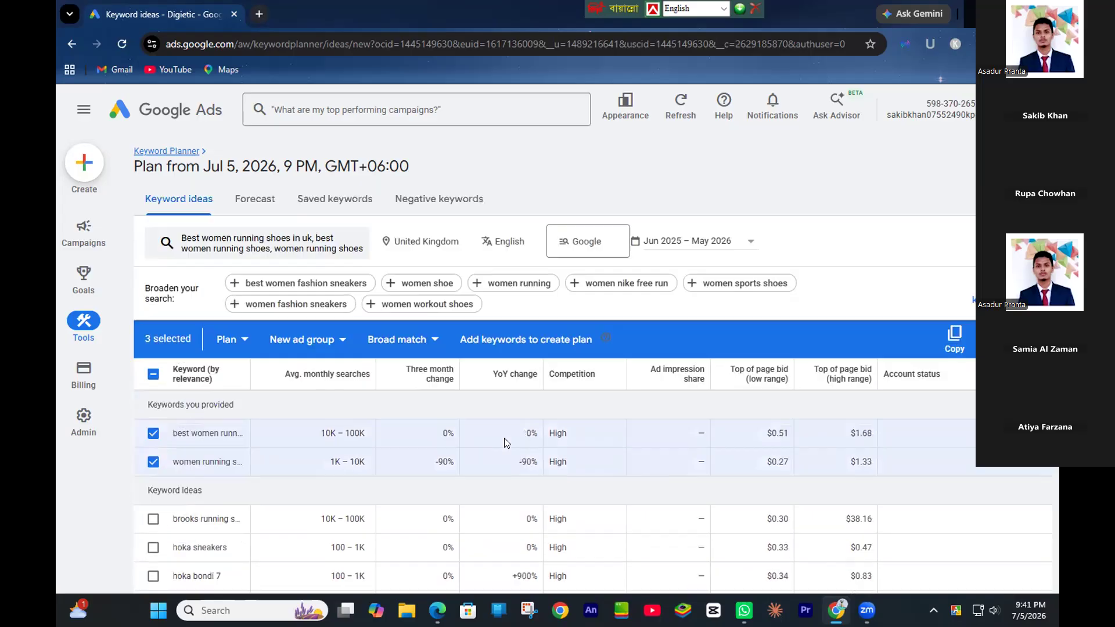
{"action": "scroll", "coordinate": [506, 444], "scroll_direction": "down", "scroll_amount": 1}
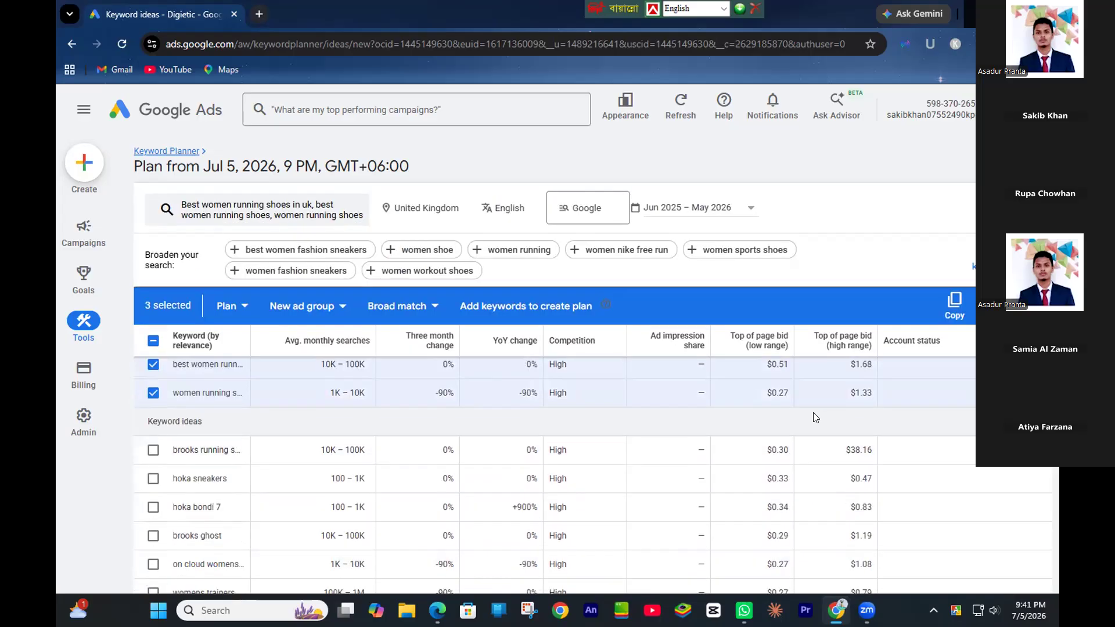
{"action": "left_click", "coordinate": [956, 301]}
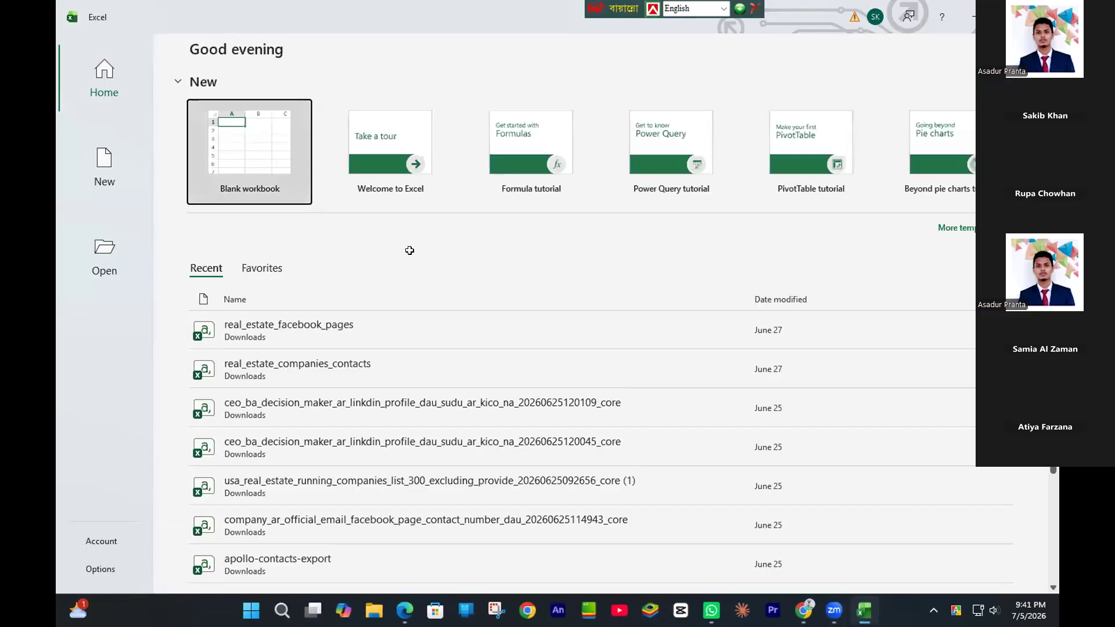
Create a blank workbook in Excel and dismiss the startup dialog
{"action": "left_click", "coordinate": [201, 192]}
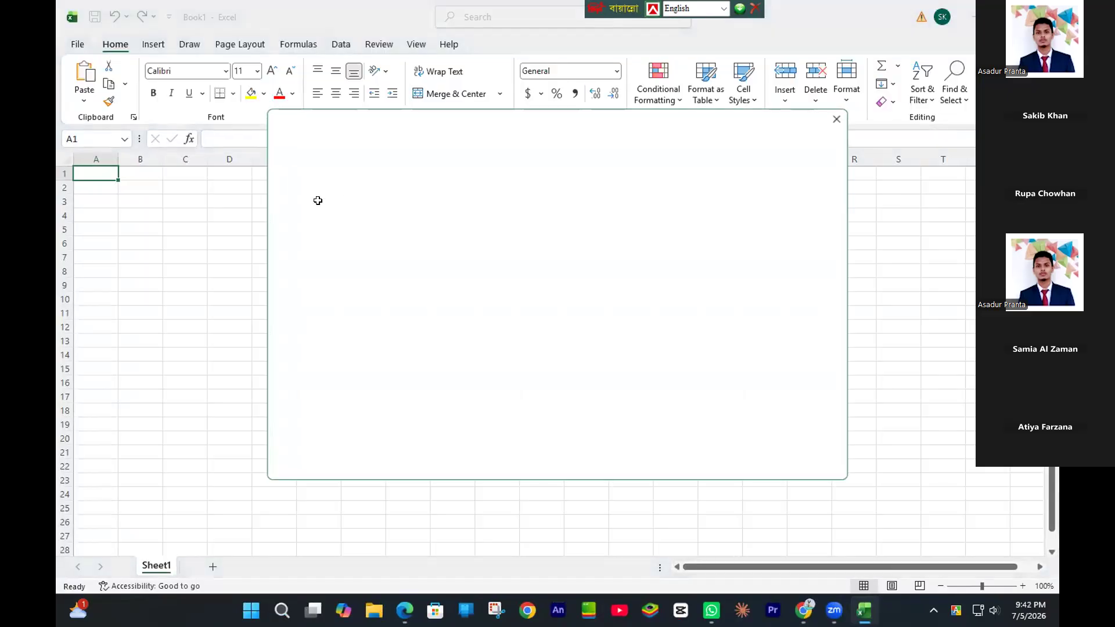
{"action": "key", "text": "Escape"}
{"action": "left_click", "coordinate": [146, 213]}
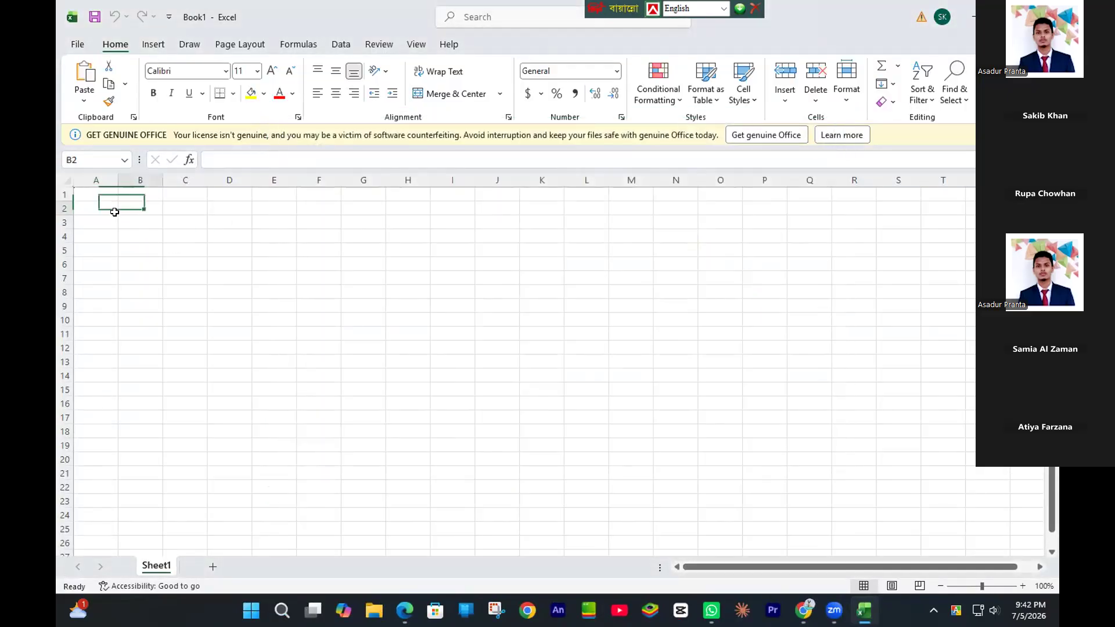
Enter the header "Sl No" in cell A1 and the serial numbers 1 and 2 in A2 and A3
{"action": "left_click", "coordinate": [92, 195]}
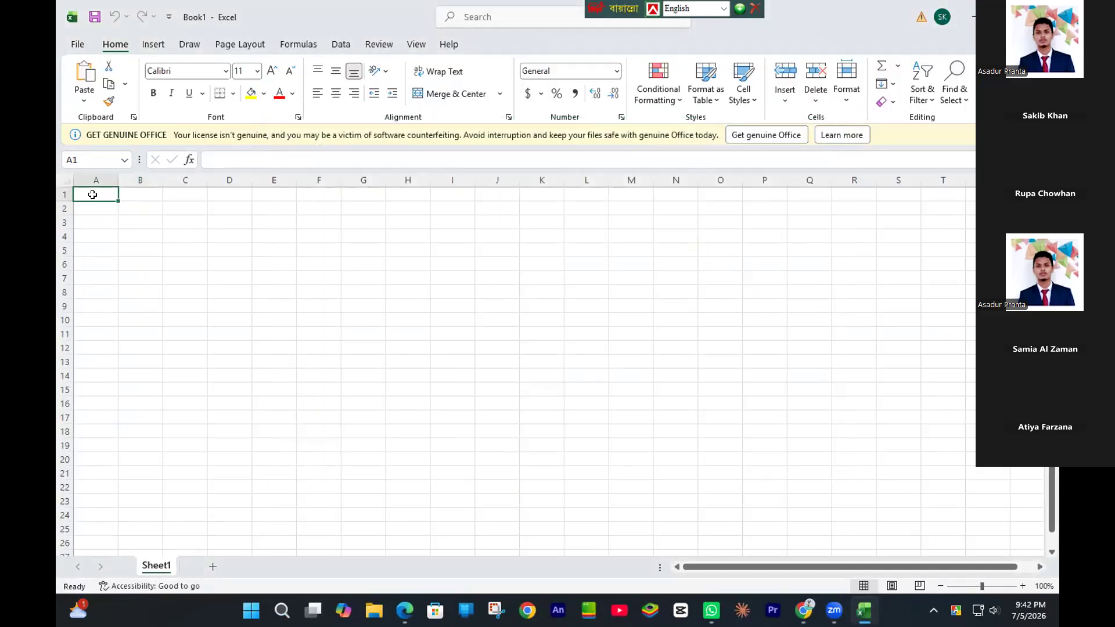
{"action": "type", "text": "Sl No"}
{"action": "left_click", "coordinate": [93, 195]}
{"action": "key", "text": "Return"}
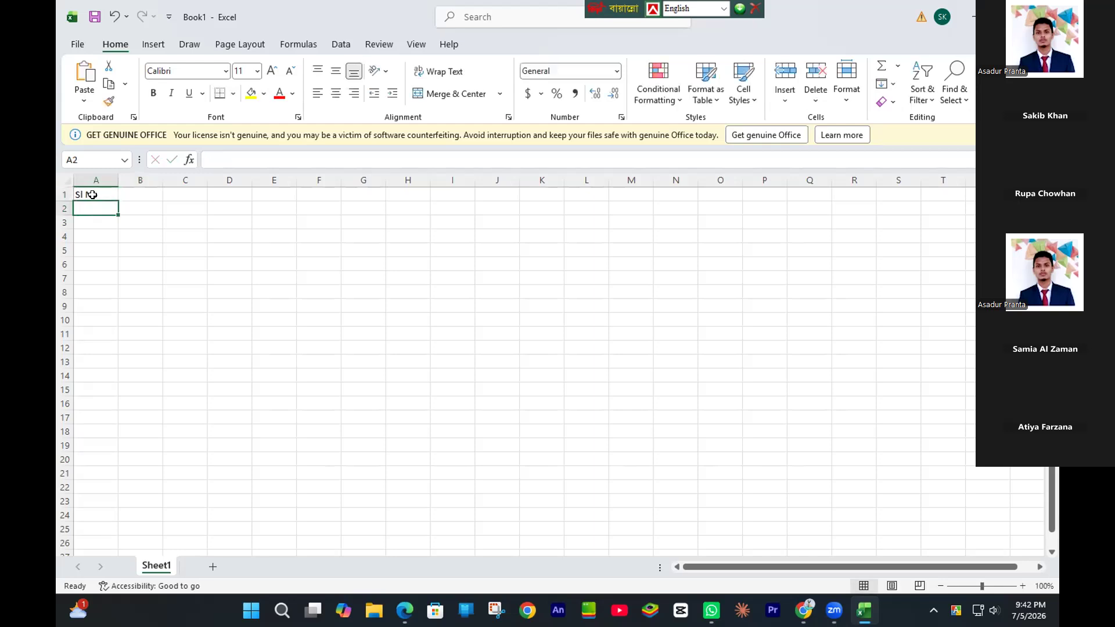
{"action": "type", "text": "1"}
{"action": "key", "text": "Return"}
{"action": "type", "text": "2"}
{"action": "key", "text": "Return"}
Enter the column headers "Keywords", "Vol" and "CPC" in cells B1, C1 and D1
{"action": "left_click", "coordinate": [144, 194]}
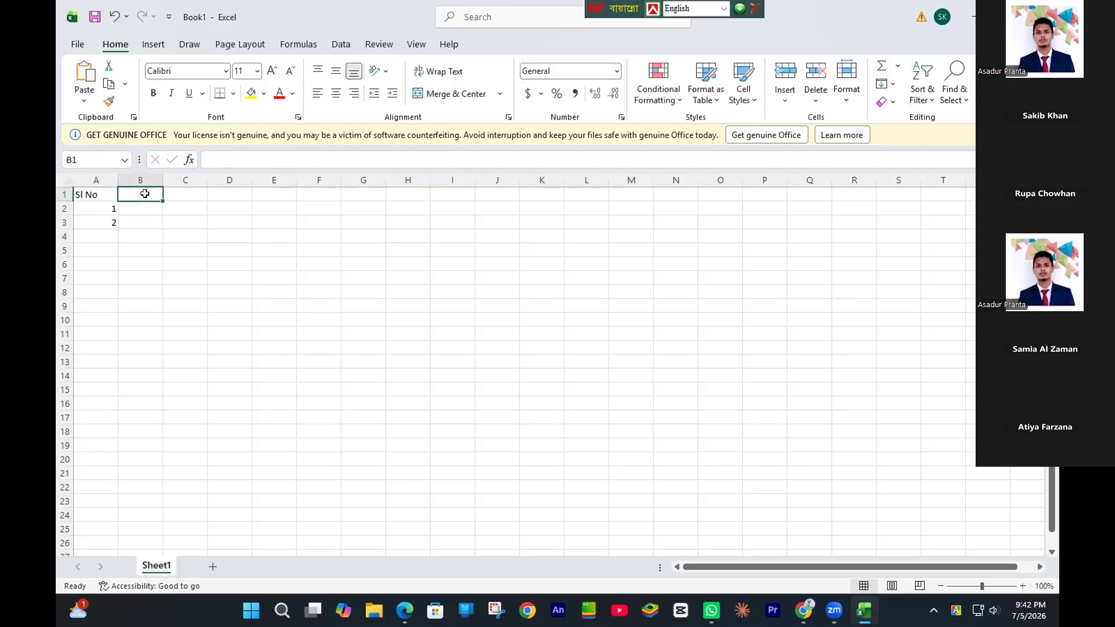
{"action": "type", "text": "Ke"}
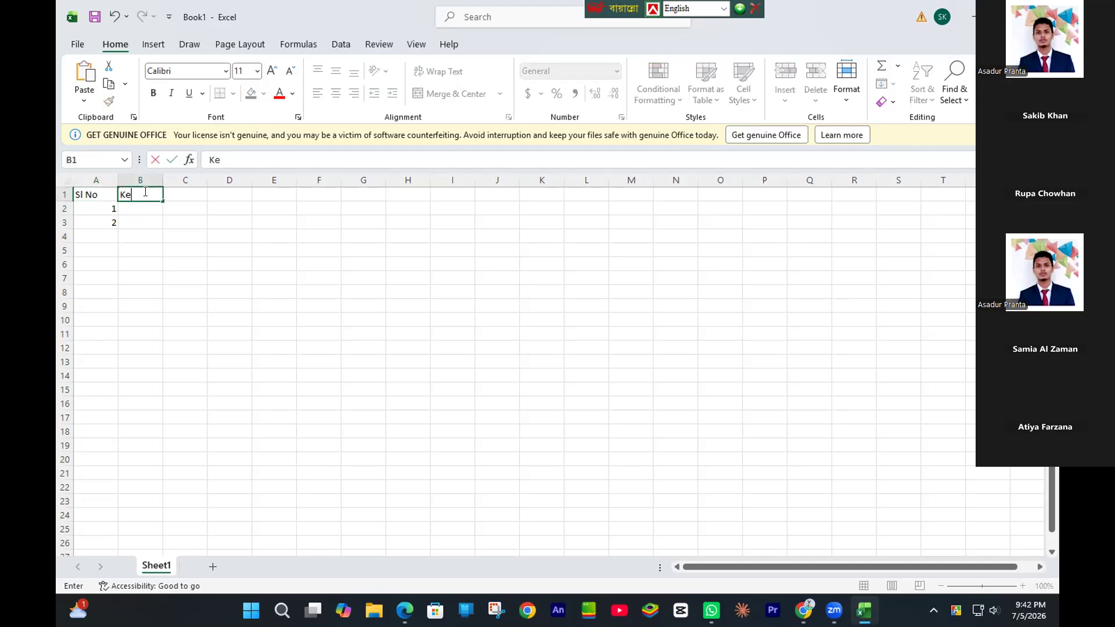
{"action": "type", "text": "ywords"}
{"action": "key", "text": "Tab"}
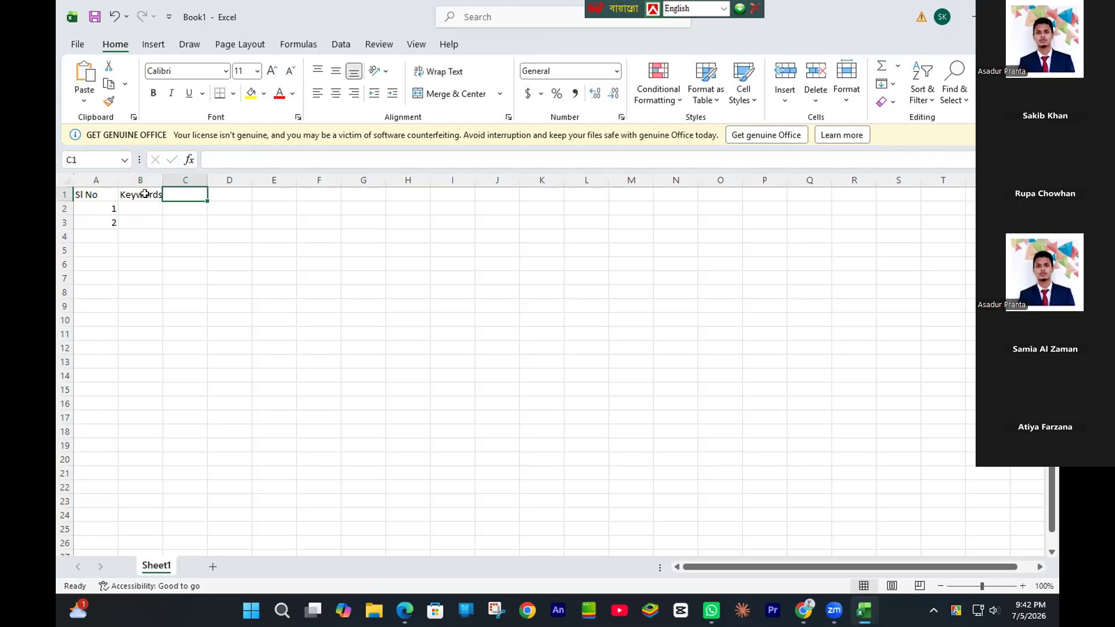
{"action": "type", "text": "Vol"}
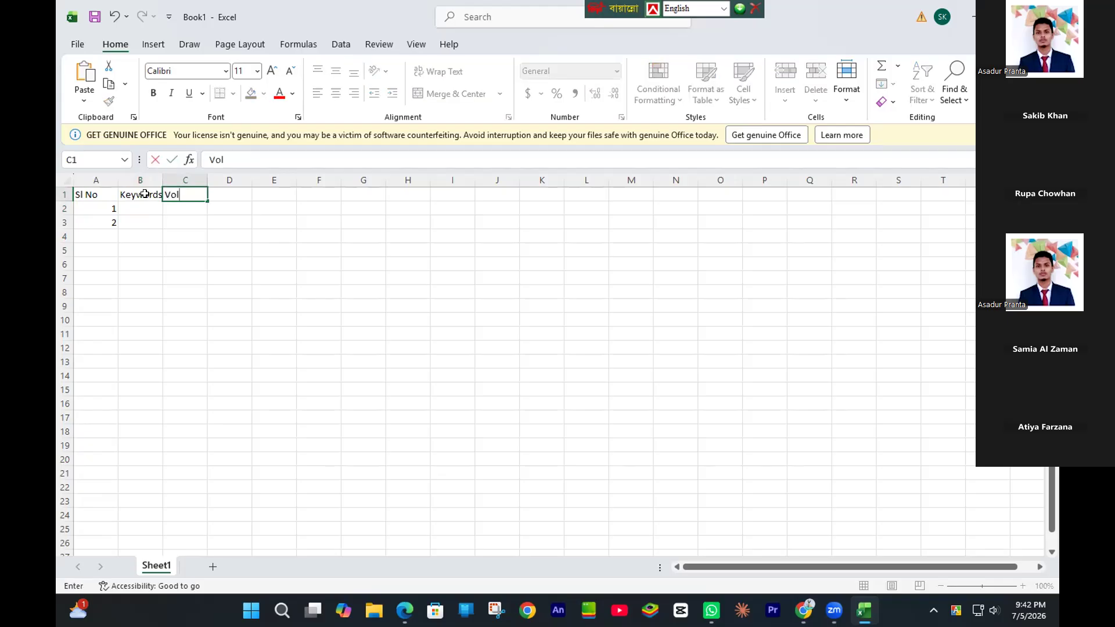
{"action": "left_click", "coordinate": [222, 196]}
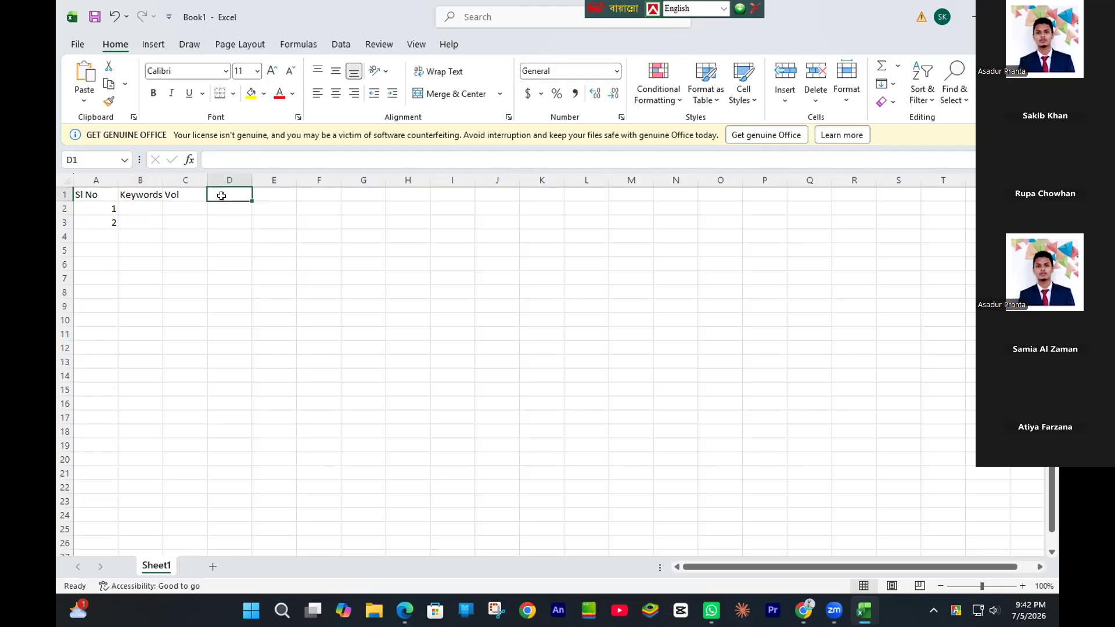
{"action": "type", "text": "CP"}
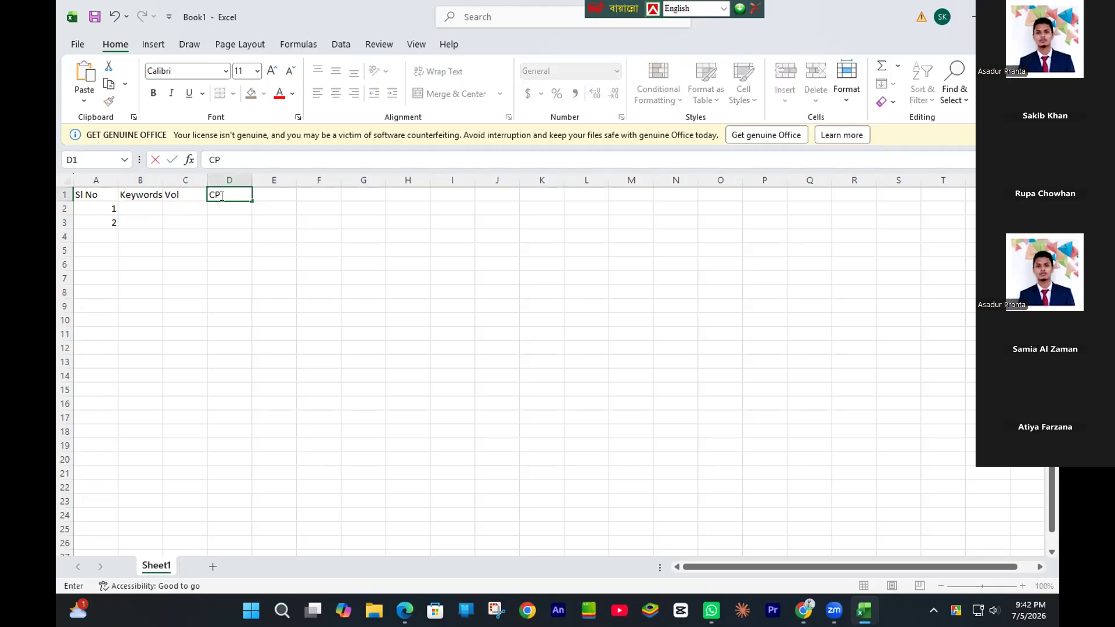
{"action": "type", "text": "C"}
{"action": "key", "text": "Tab"}
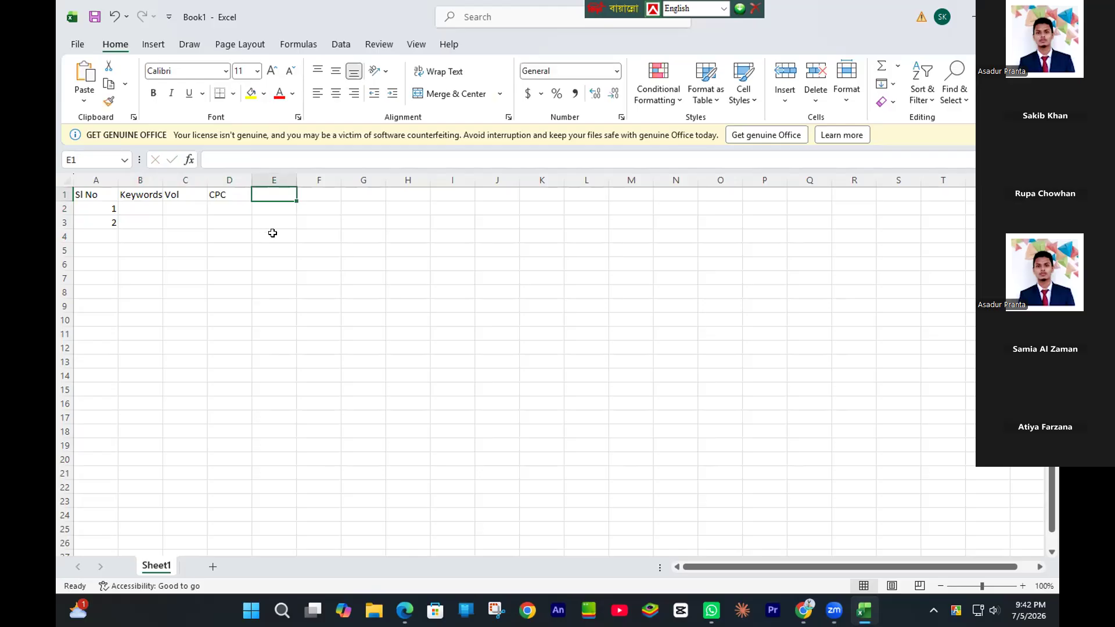
Enter the headers "Top Page Bid" in E1 and "Lo page bid" in F1, and widen columns C, E and F
{"action": "type", "text": "To"}
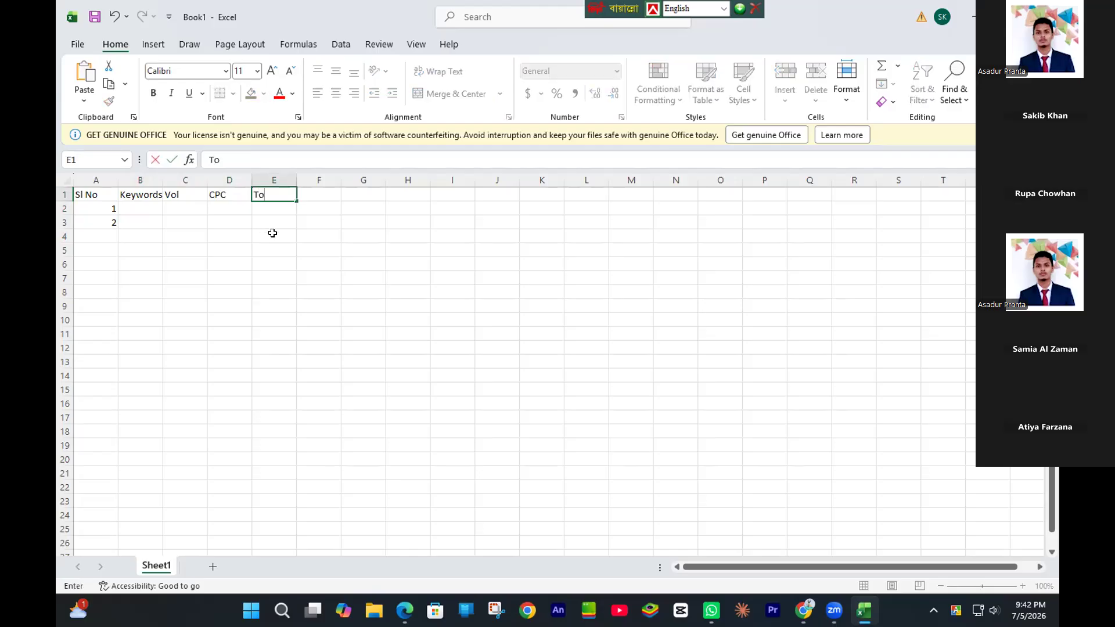
{"action": "type", "text": "p Page Bid"}
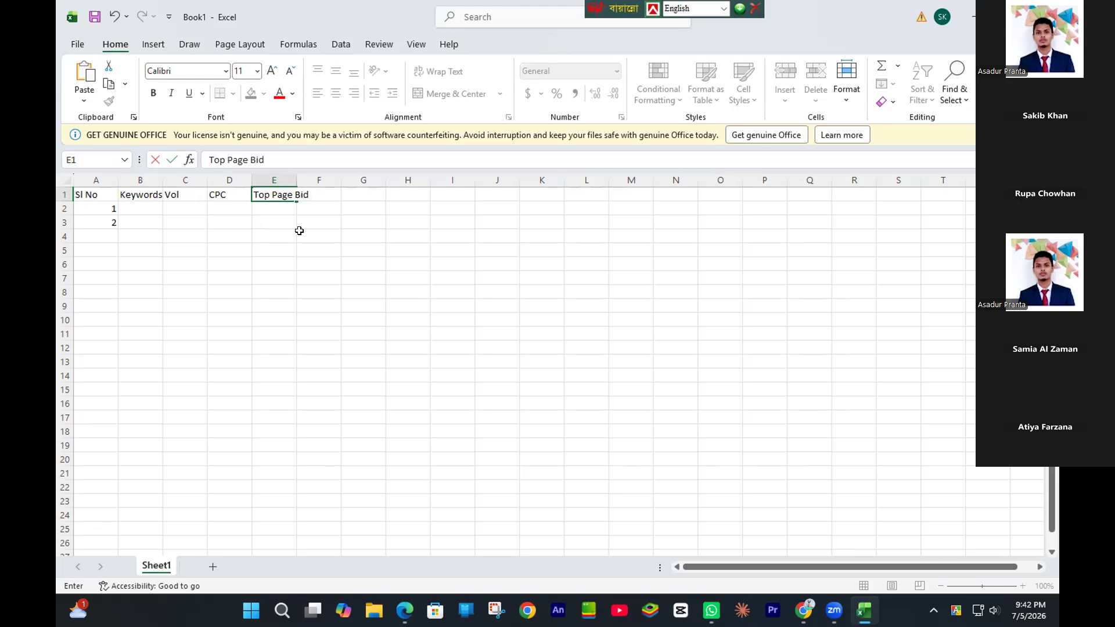
{"action": "key", "text": "Tab"}
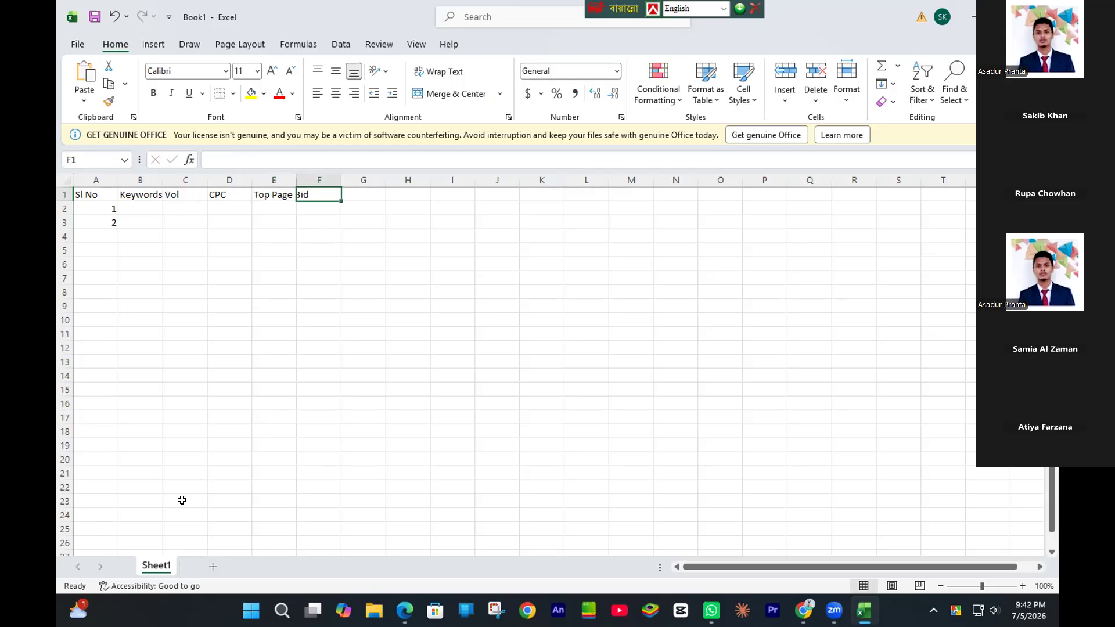
{"action": "left_click_drag", "start_coordinate": [207, 180], "coordinate": [250, 180]}
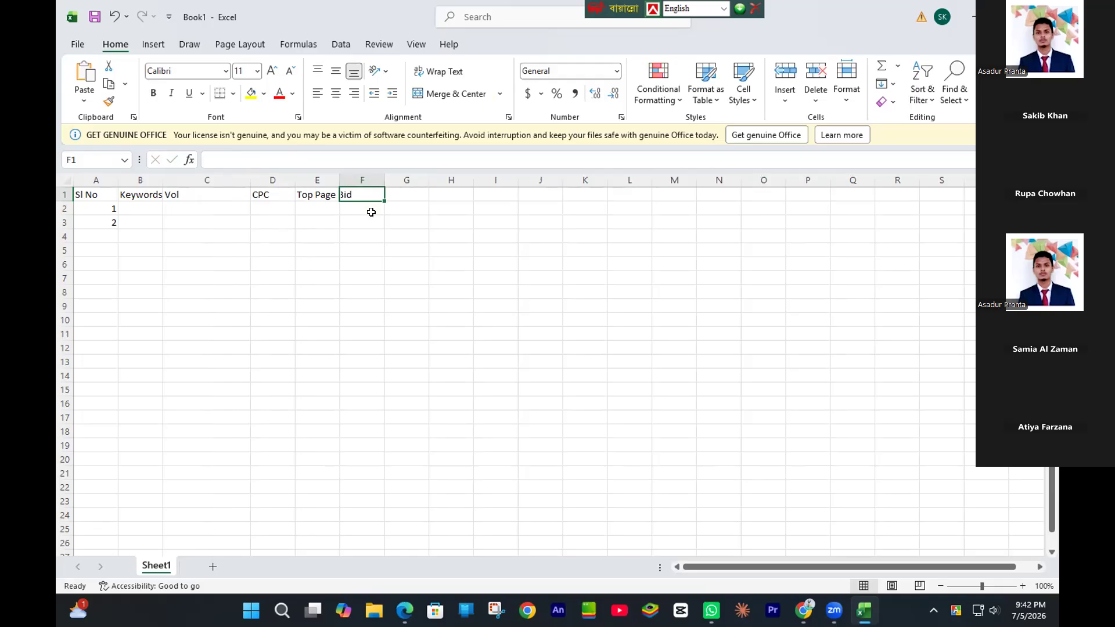
{"action": "type", "text": "Lo page bid"}
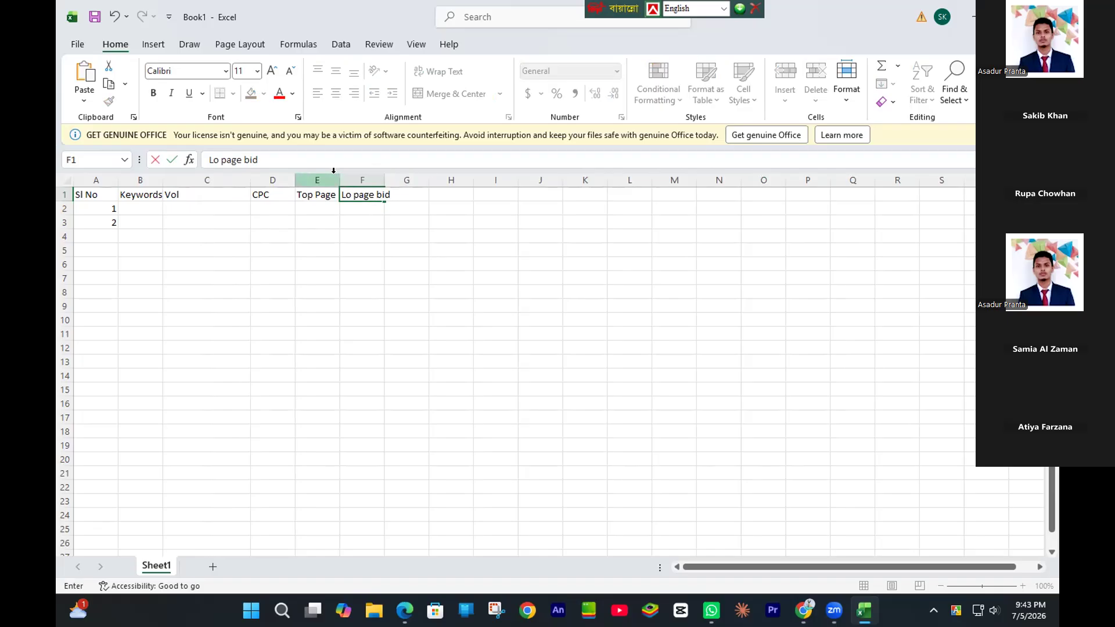
{"action": "left_click", "coordinate": [364, 292]}
{"action": "left_click_drag", "start_coordinate": [340, 178], "coordinate": [531, 174]}
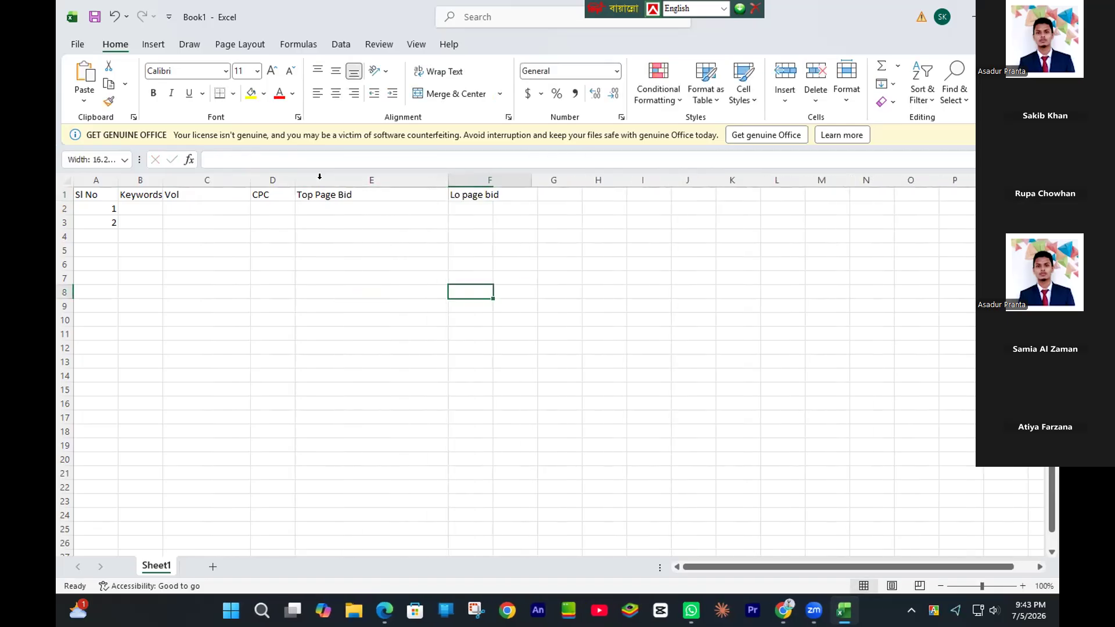
Widen columns D, B and A and paste the copied keywords into the Keywords column starting at B2
{"action": "left_click_drag", "start_coordinate": [289, 176], "coordinate": [333, 175]}
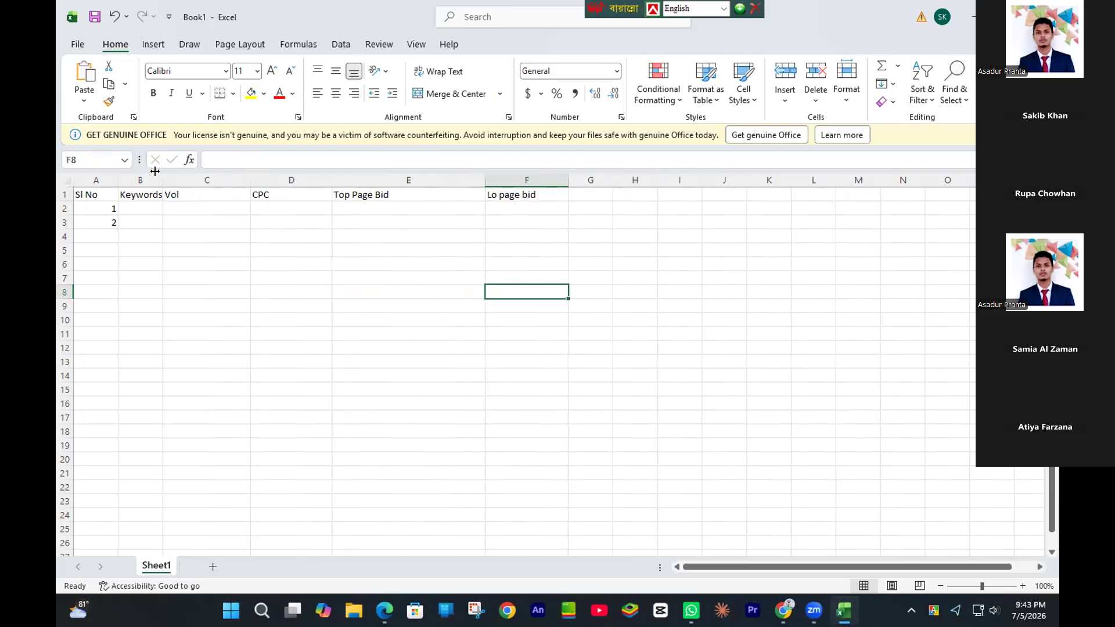
{"action": "left_click_drag", "start_coordinate": [164, 177], "coordinate": [258, 172]}
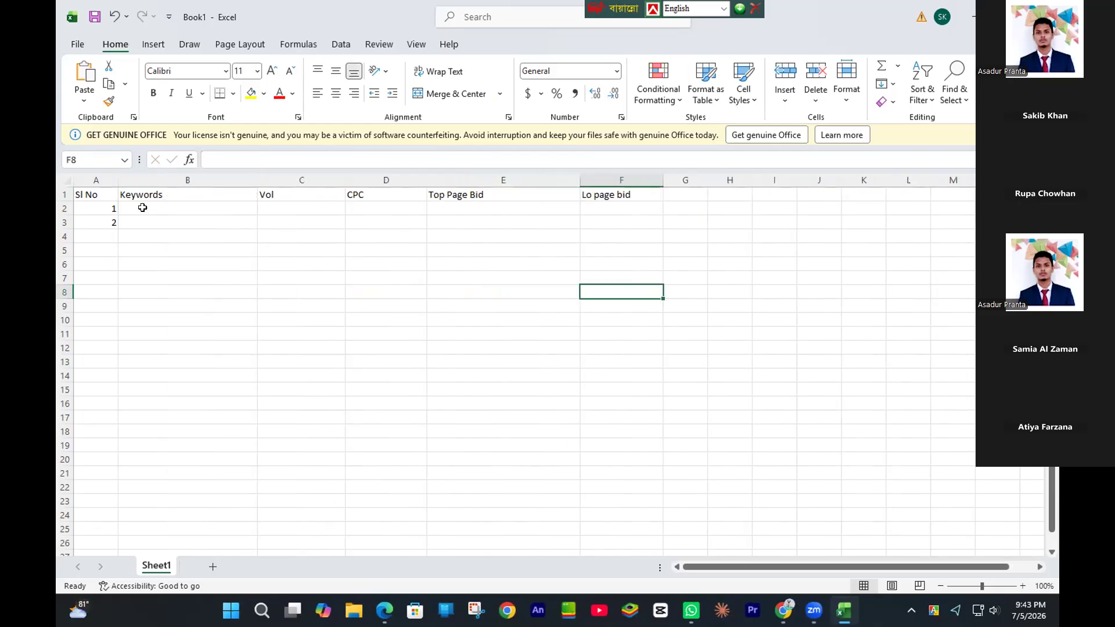
{"action": "left_click", "coordinate": [143, 208]}
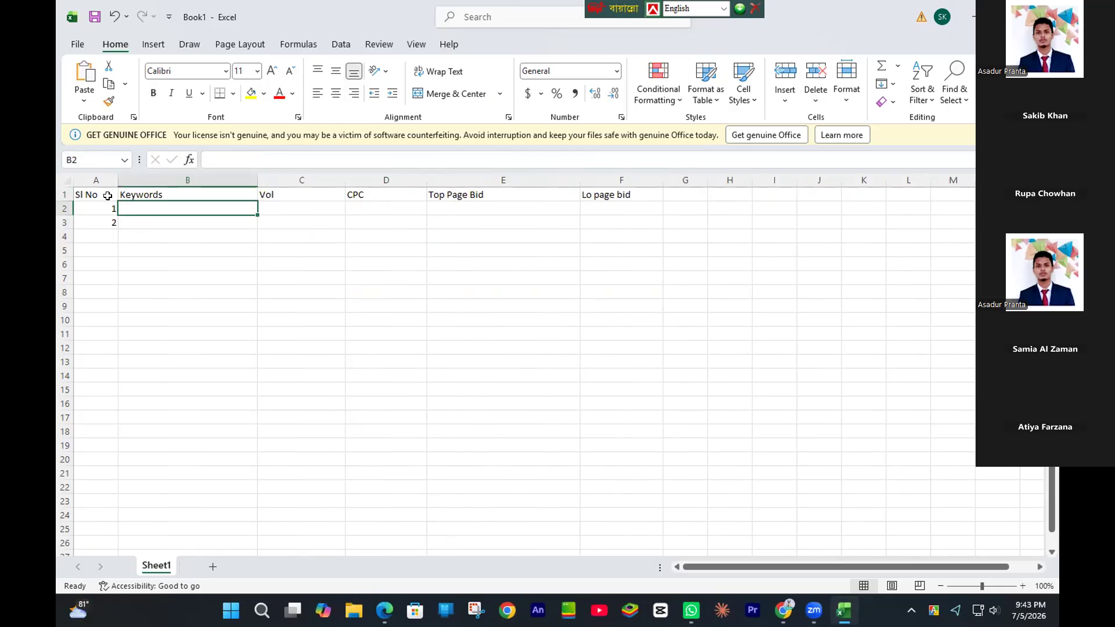
{"action": "left_click_drag", "start_coordinate": [118, 178], "coordinate": [153, 176]}
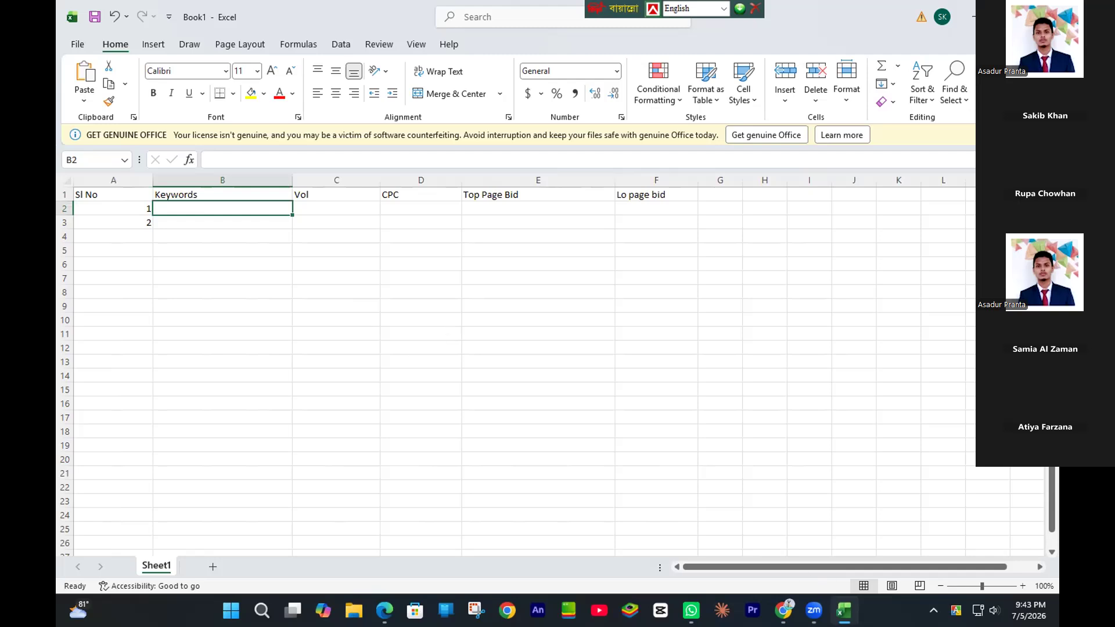
{"action": "key", "text": "ctrl+v"}
{"action": "left_click", "coordinate": [250, 278]}
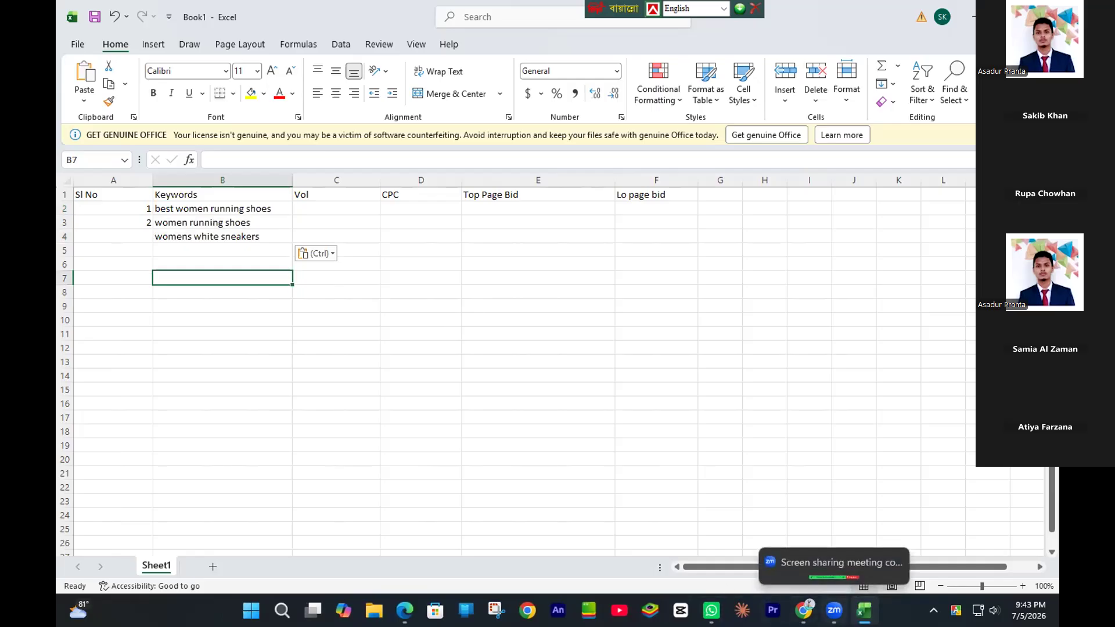
Copy the average monthly searches range 10K – 100K for "best women running shoes" from Keyword Planner into cell C2 in Excel
{"action": "left_click", "coordinate": [803, 610]}
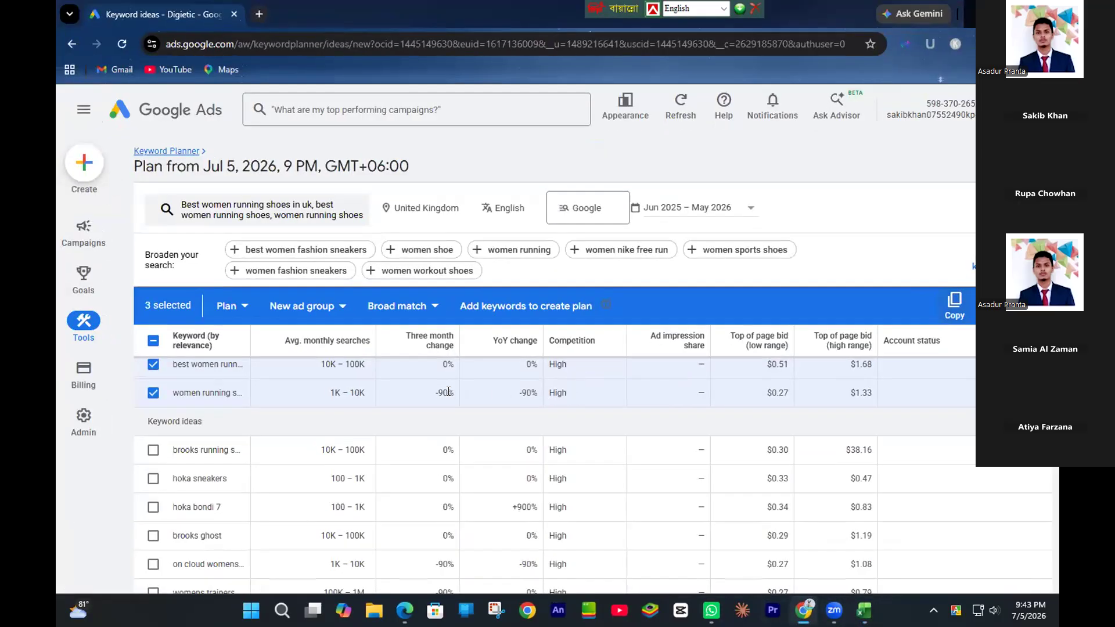
{"action": "scroll", "coordinate": [341, 367], "scroll_direction": "up", "scroll_amount": 2}
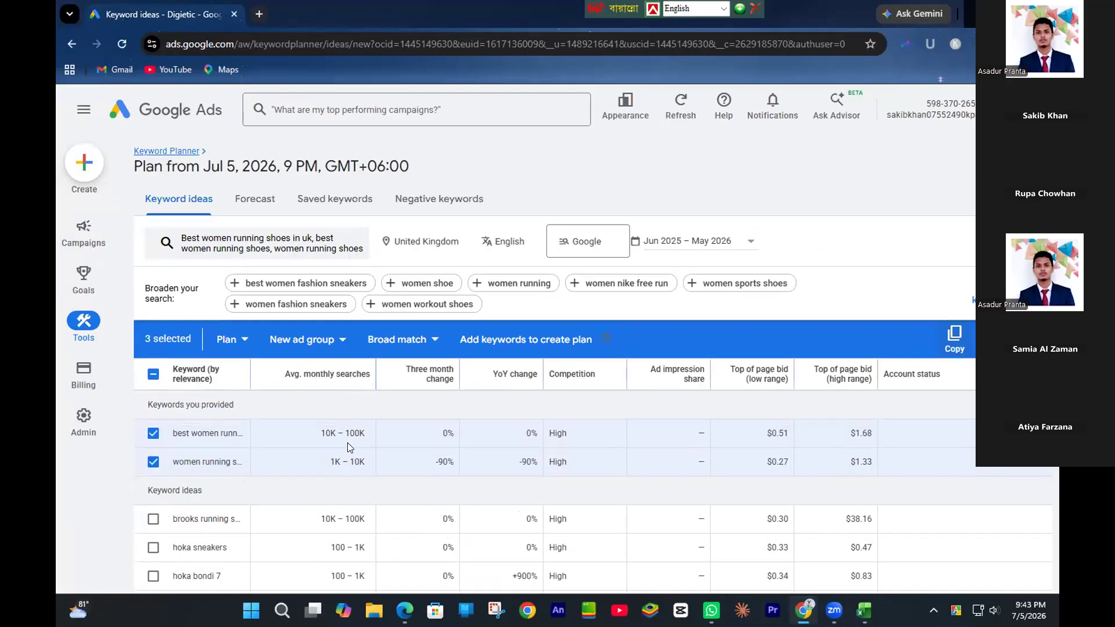
{"action": "left_click_drag", "start_coordinate": [360, 431], "coordinate": [306, 435]}
{"action": "key", "text": "ctrl+c"}
{"action": "left_click", "coordinate": [864, 611]}
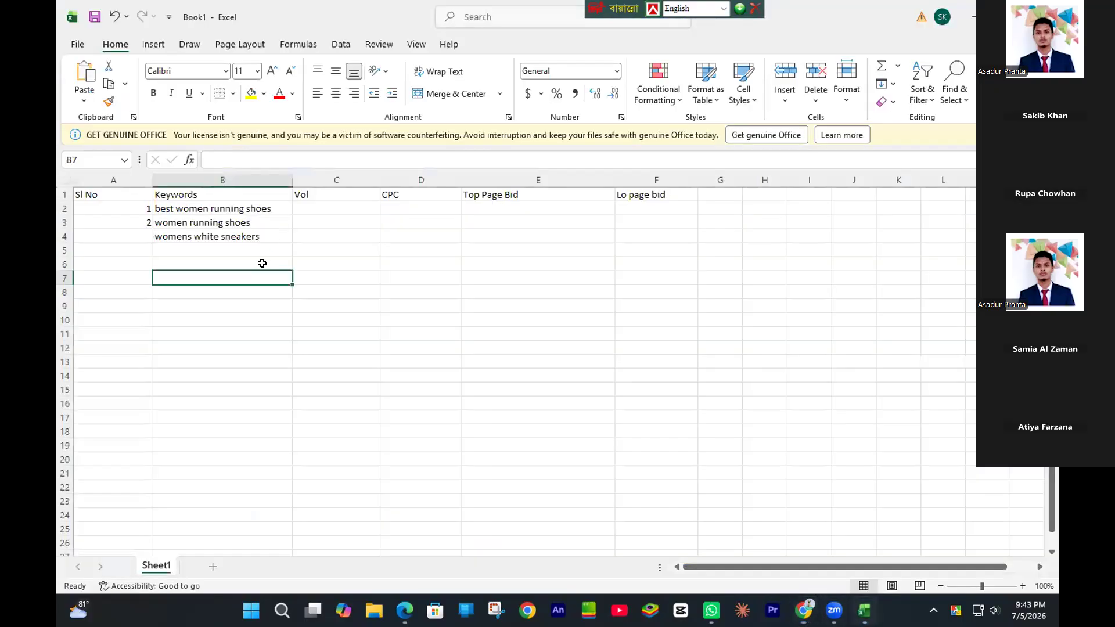
{"action": "left_click", "coordinate": [343, 208]}
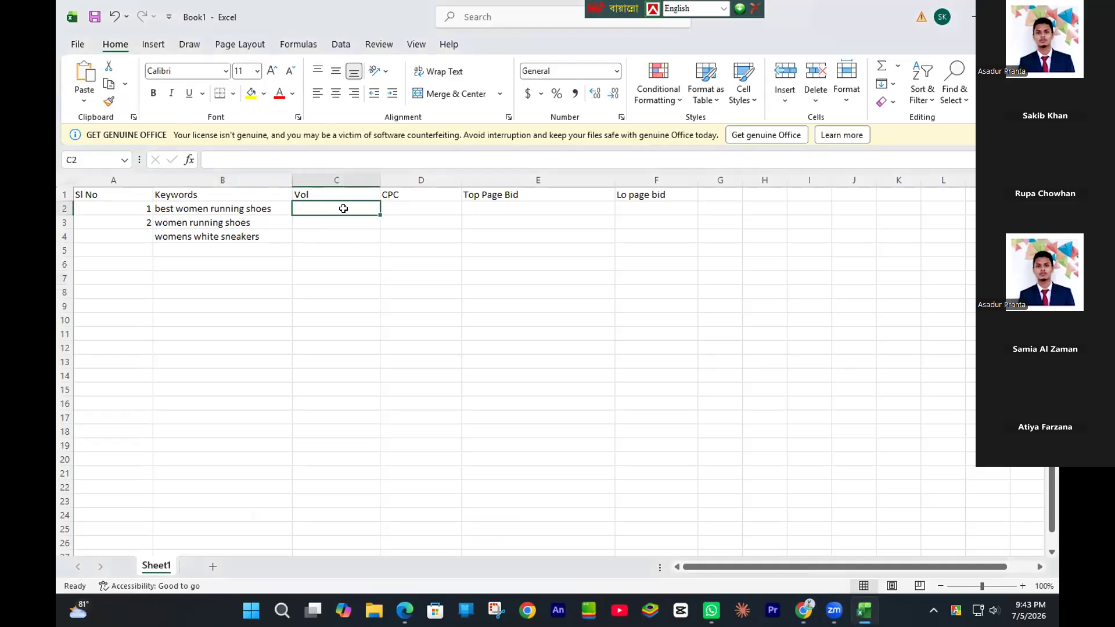
{"action": "key", "text": "ctrl+v"}
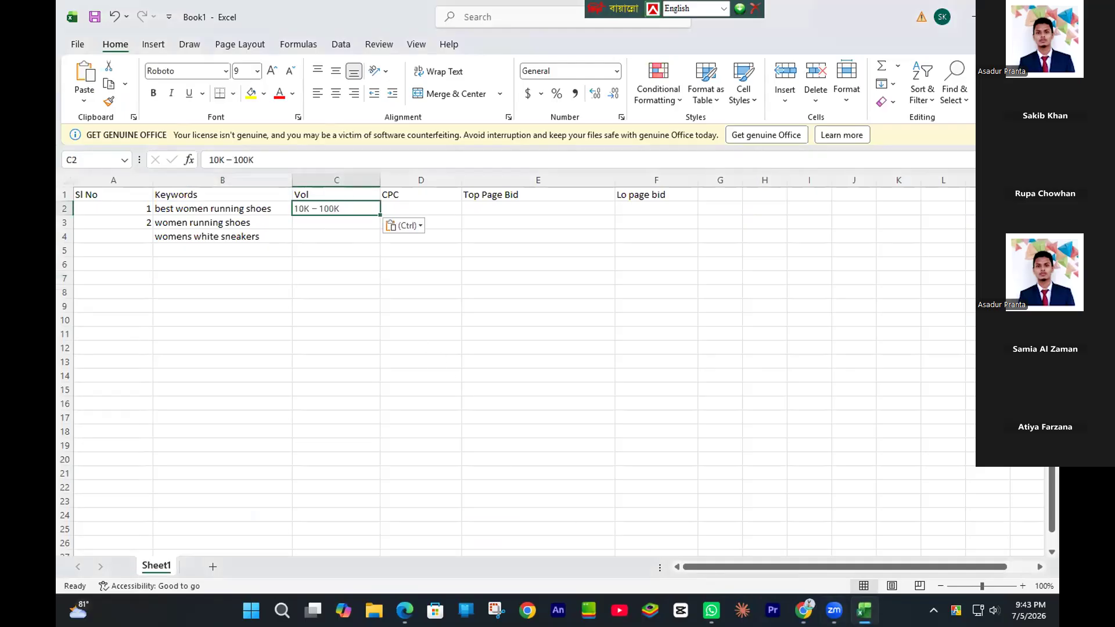
Copy the average monthly searches range 1K – 10K for "women running shoes" from Keyword Planner into cell C3 in Excel
{"action": "key", "text": "alt+Tab"}
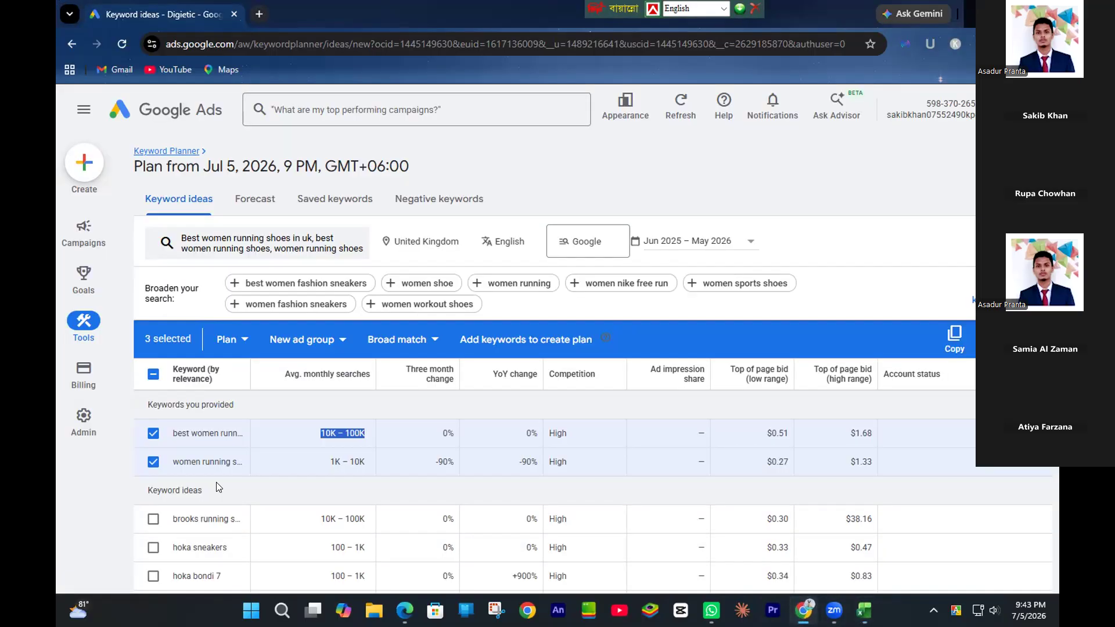
{"action": "left_click_drag", "start_coordinate": [368, 462], "coordinate": [306, 462]}
{"action": "key", "text": "ctrl+c"}
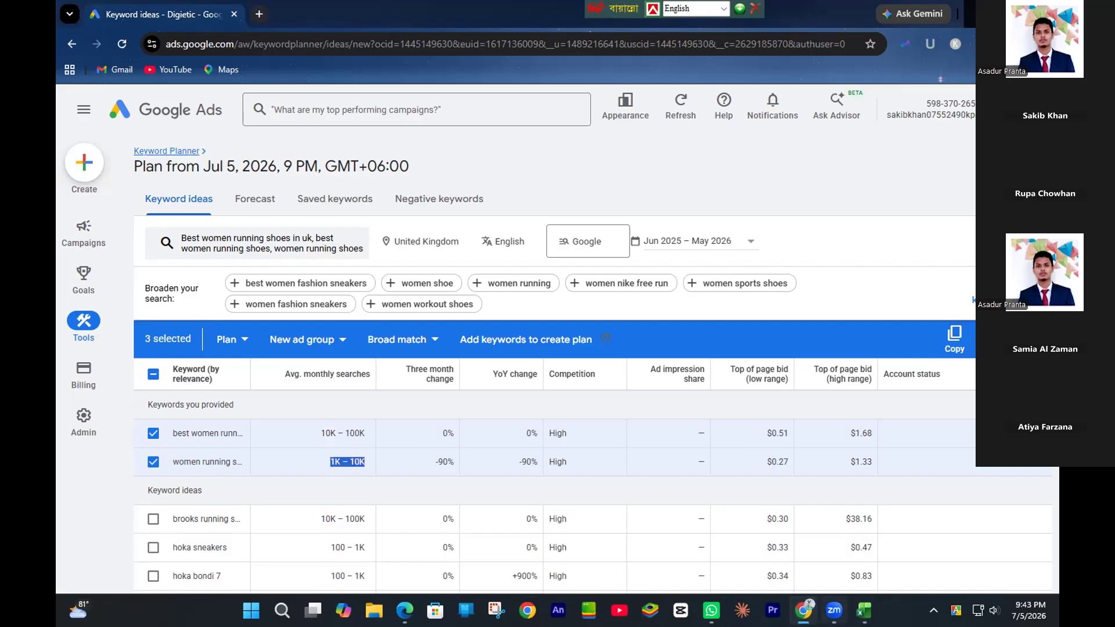
{"action": "left_click", "coordinate": [865, 611]}
{"action": "left_click", "coordinate": [336, 232]}
{"action": "left_click", "coordinate": [343, 226]}
{"action": "key", "text": "ctrl+v"}
Copy the low-range top of page bid $0.51 for "best women running shoes" from Keyword Planner into cell E2 in Excel
{"action": "left_click", "coordinate": [804, 610]}
{"action": "left_click_drag", "start_coordinate": [748, 430], "coordinate": [797, 429]}
{"action": "key", "text": "ctrl+c"}
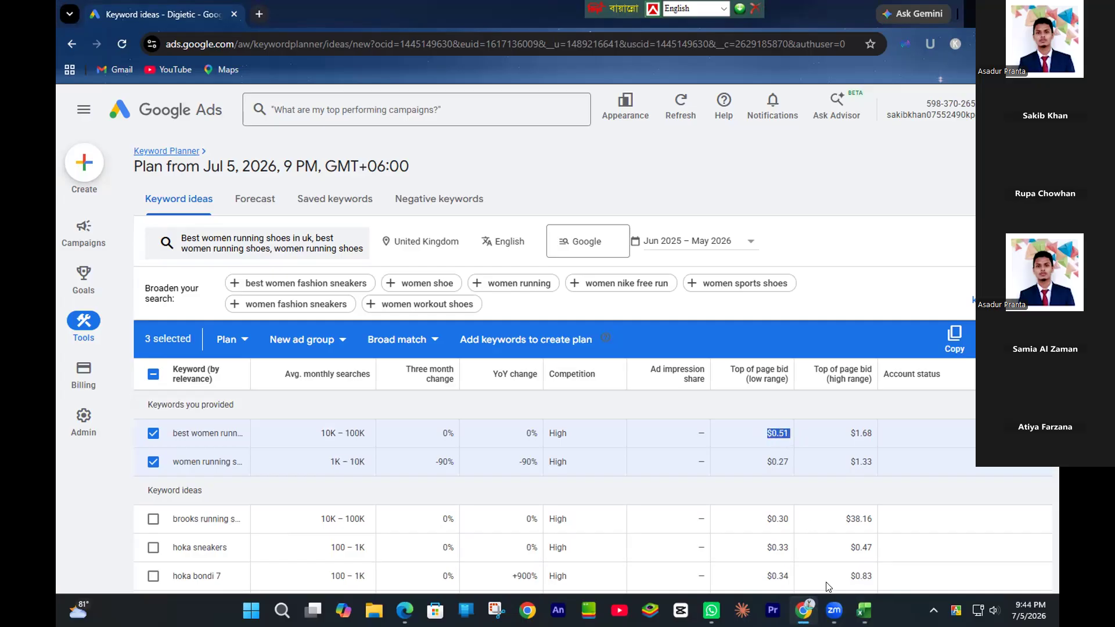
{"action": "left_click", "coordinate": [864, 610]}
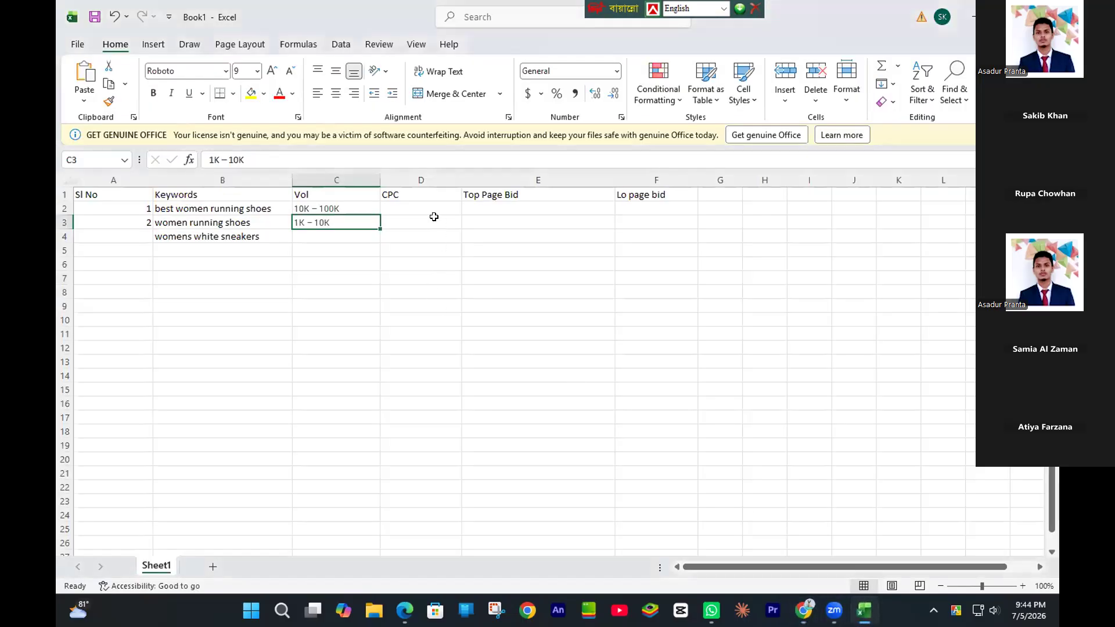
{"action": "left_click", "coordinate": [499, 208]}
{"action": "key", "text": "ctrl+v"}
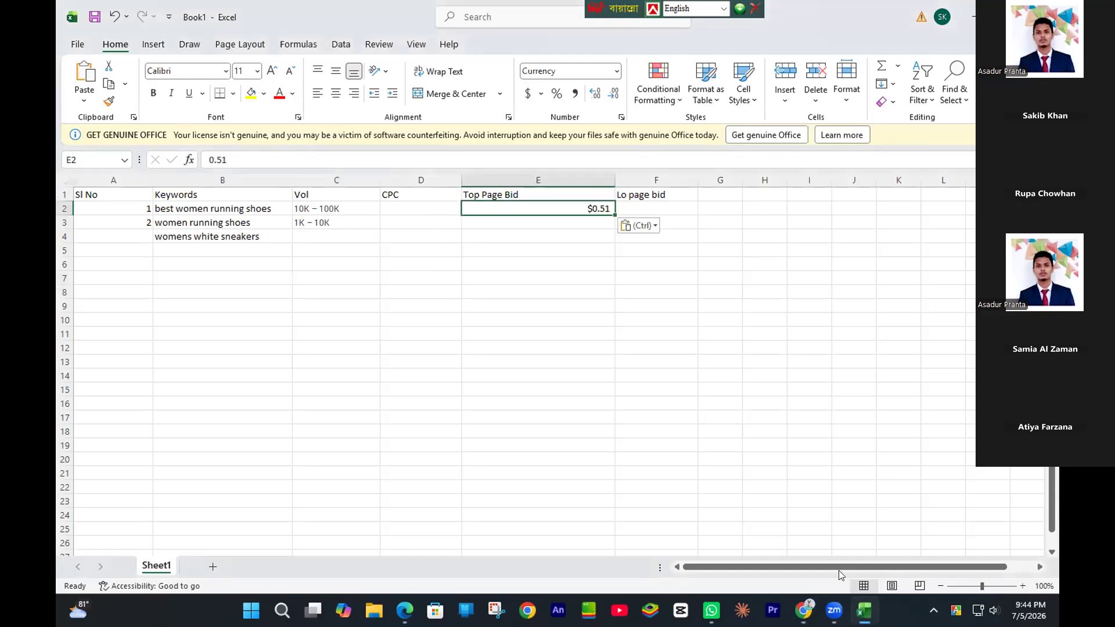
{"action": "key", "text": "alt+Tab"}
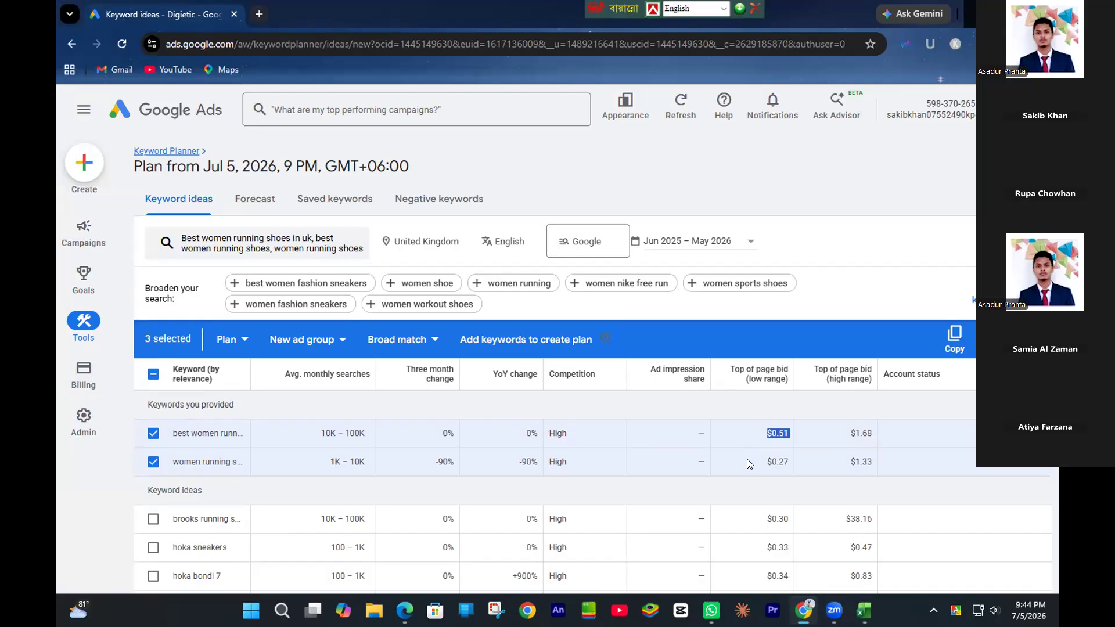
{"action": "left_click", "coordinate": [864, 610]}
{"action": "key", "text": "ctrl+v"}
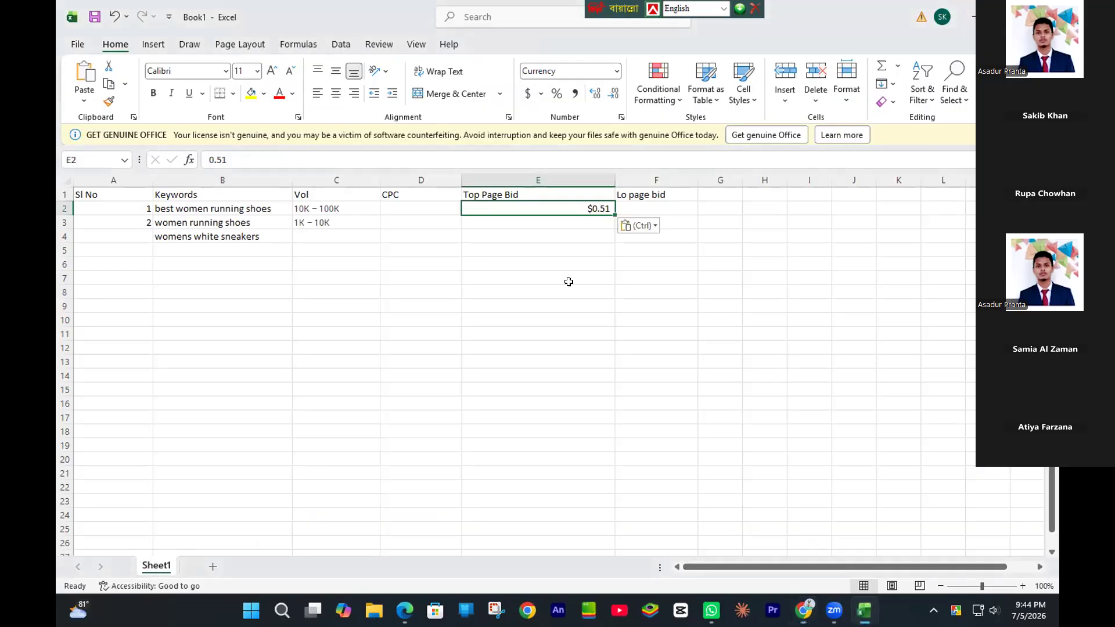
{"action": "left_click", "coordinate": [557, 228]}
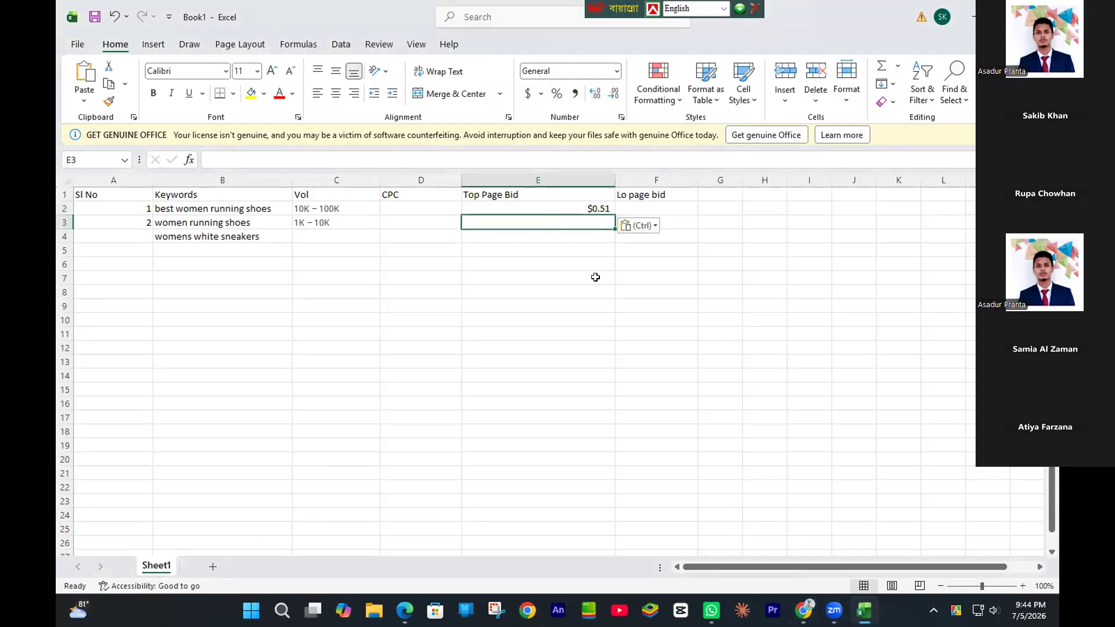
Set the Top Page Bid in E2 to 1.68 and enter 0.51 in E3
{"action": "left_click", "coordinate": [558, 207]}
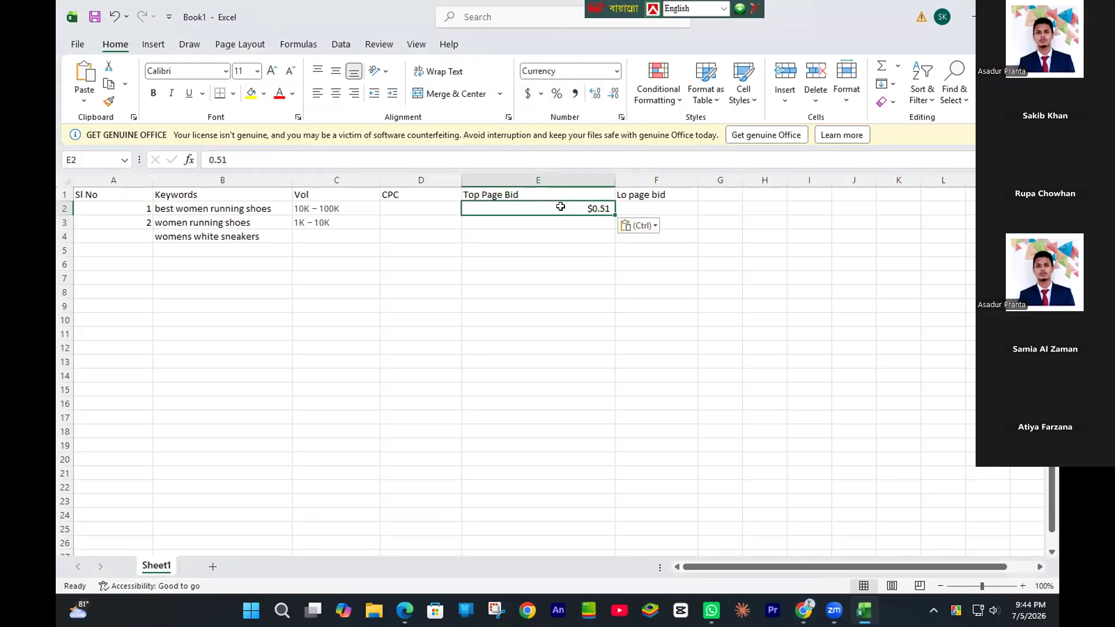
{"action": "type", "text": "1.68"}
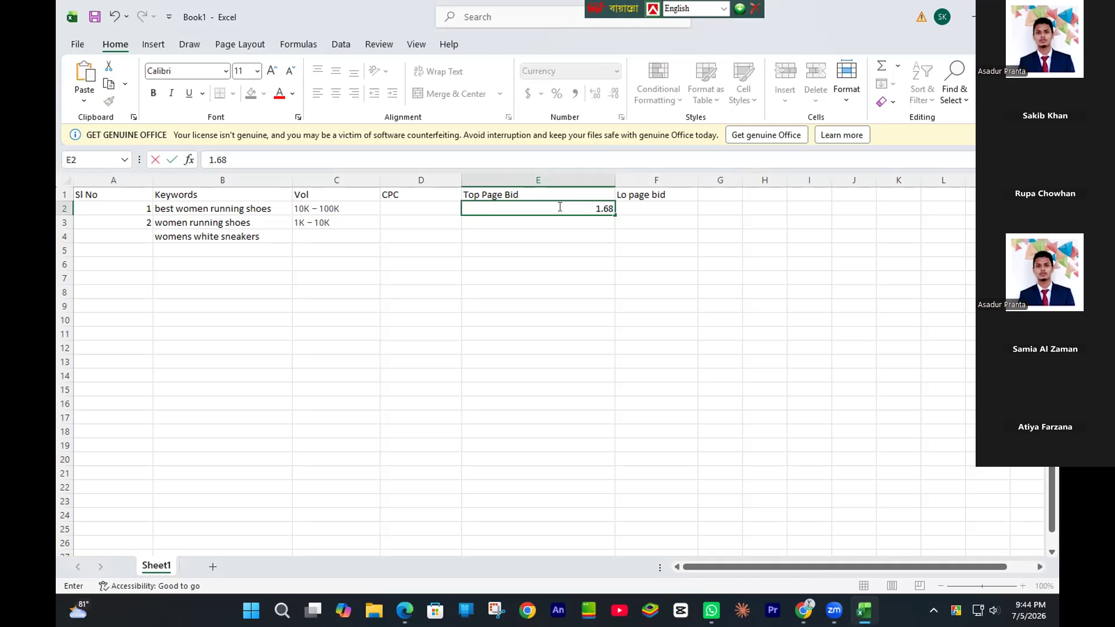
{"action": "left_click", "coordinate": [563, 220]}
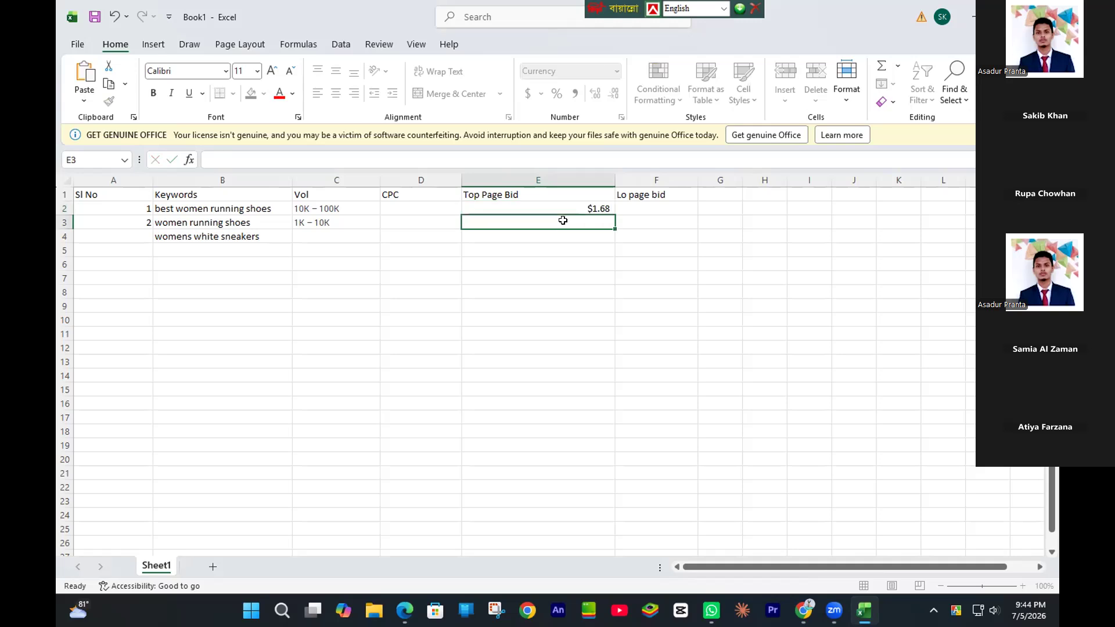
{"action": "type", "text": "0.51"}
{"action": "key", "text": "Return"}
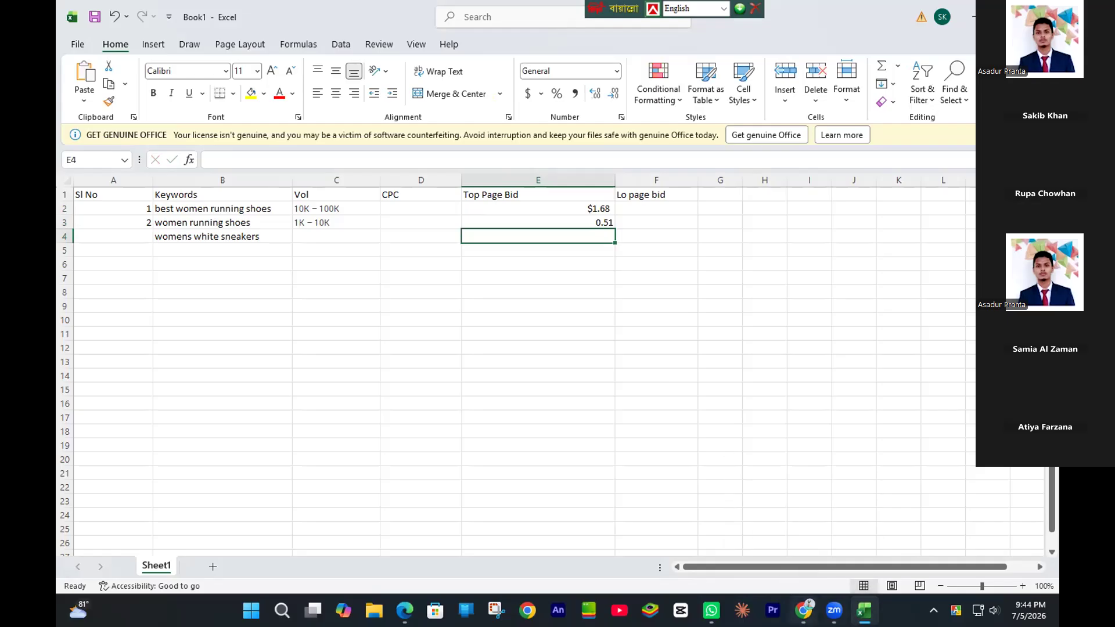
Transfer the value 0.51 from E3 to the Lo page bid cell F2, leaving E3 empty
{"action": "left_click", "coordinate": [585, 222]}
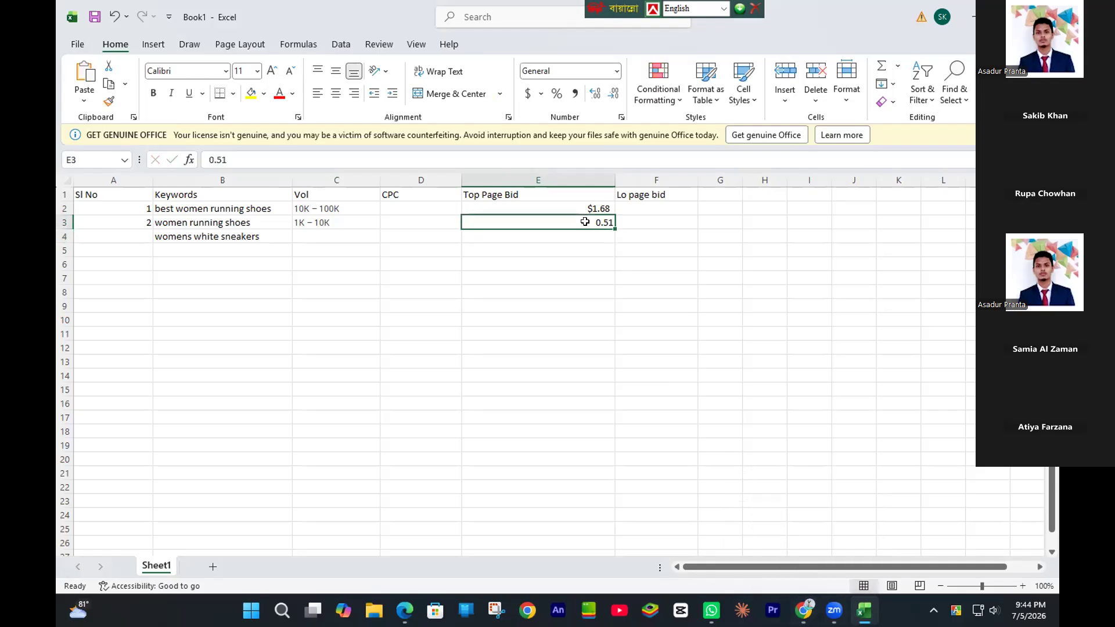
{"action": "key", "text": "ctrl+c"}
{"action": "left_click", "coordinate": [645, 209]}
{"action": "key", "text": "Escape"}
{"action": "key", "text": "ctrl+v"}
{"action": "left_click", "coordinate": [578, 222]}
{"action": "type", "text": "+"}
{"action": "key", "text": "BackSpace"}
{"action": "type", "text": "="}
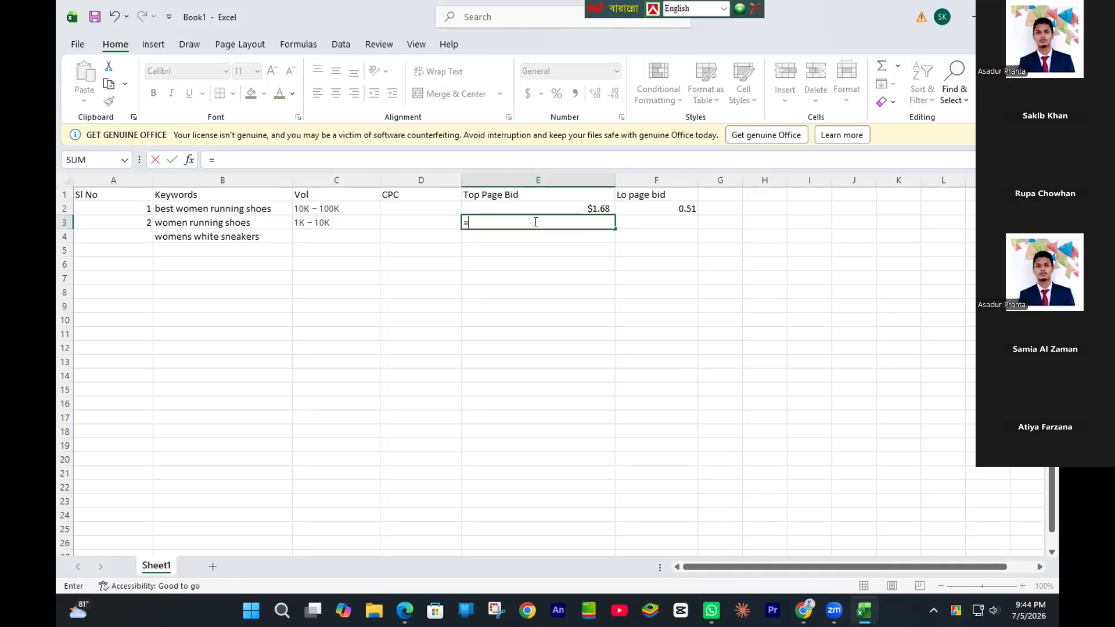
{"action": "key", "text": "Escape"}
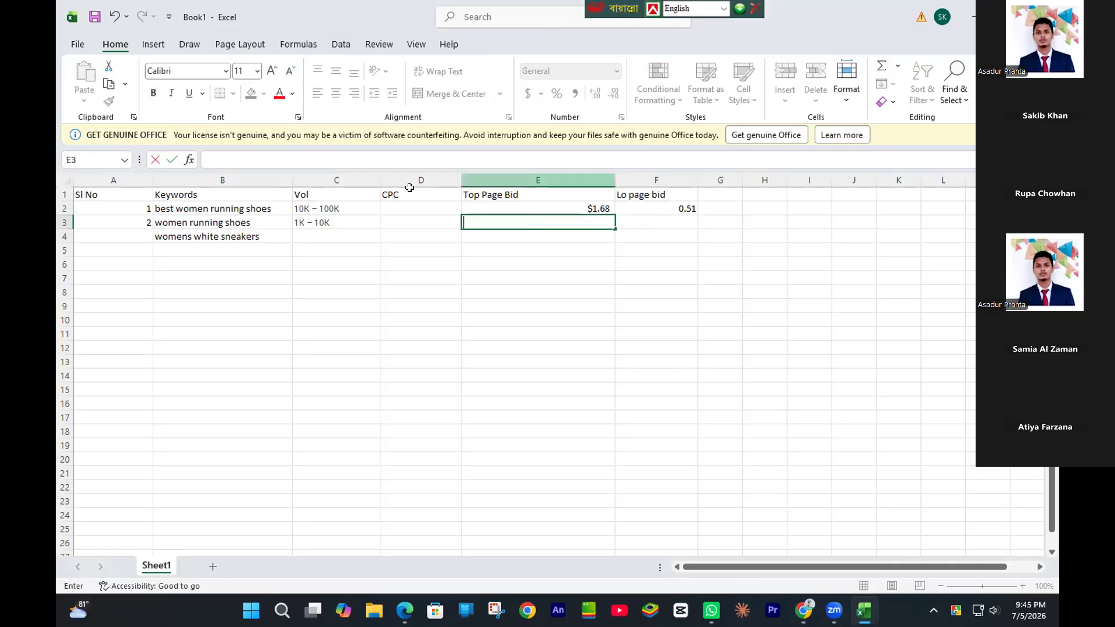
Try to build an AVERAGE formula in the CPC cell D2
{"action": "left_click", "coordinate": [419, 206]}
{"action": "type", "text": "="}
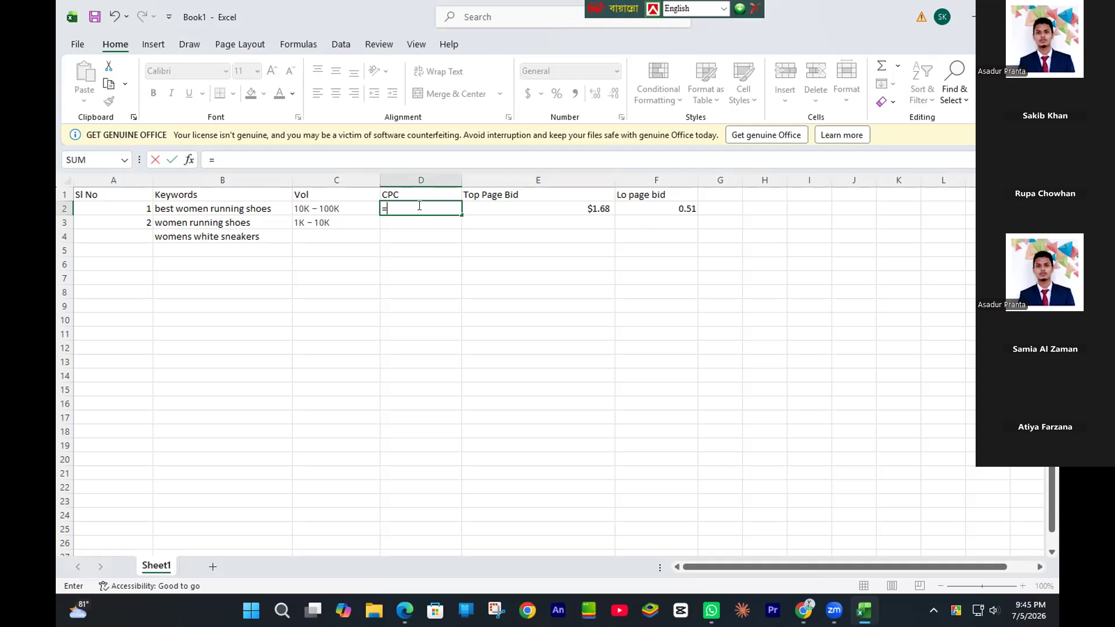
{"action": "type", "text": "(A"}
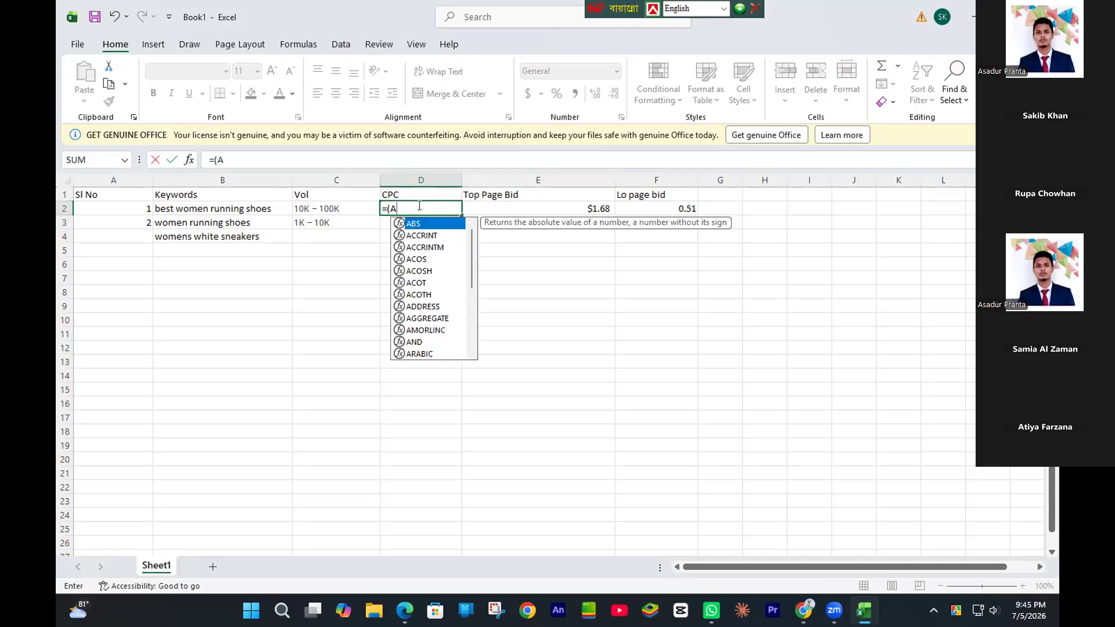
{"action": "type", "text": "verage"}
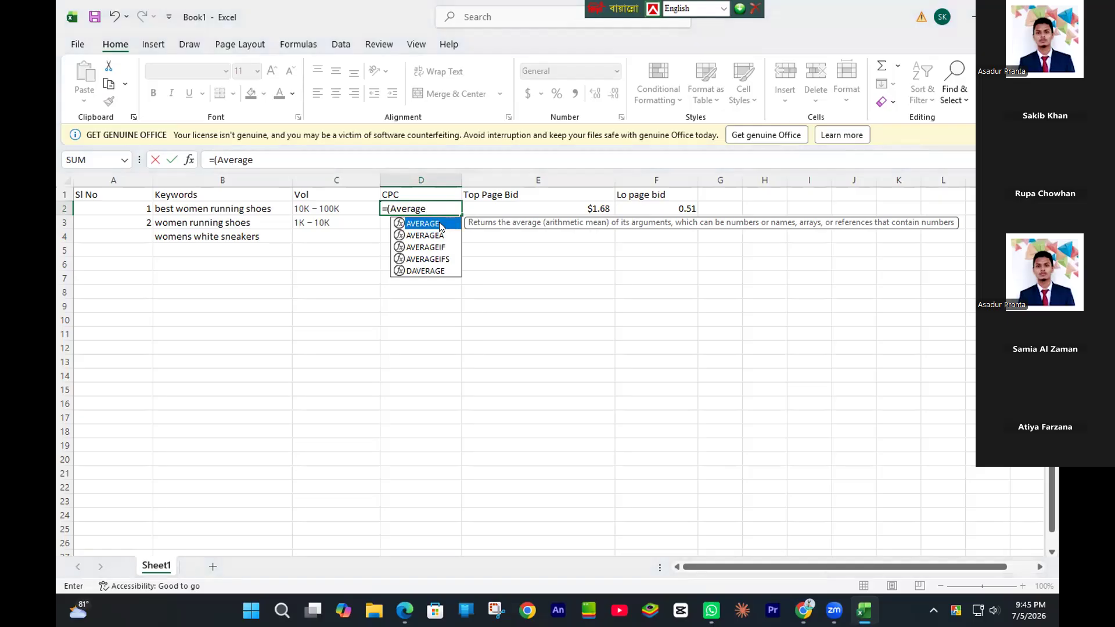
{"action": "left_click", "coordinate": [570, 209]}
{"action": "left_click", "coordinate": [643, 331]}
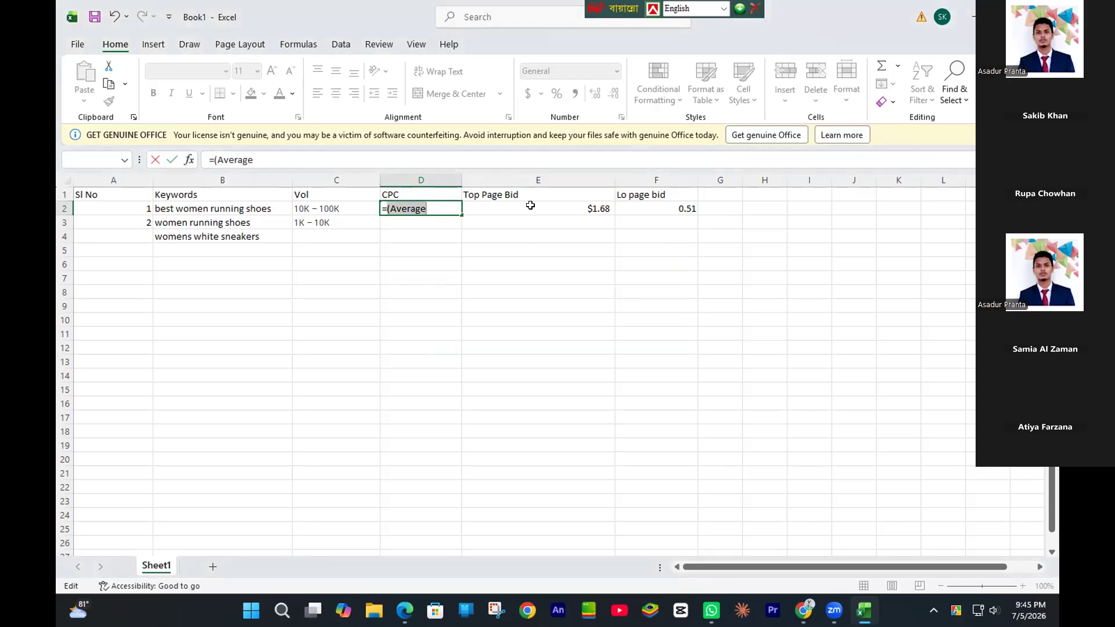
Enter the formula =(E2+F2)/2 in the CPC cell D2 to average the top and low page bids
{"action": "left_click", "coordinate": [530, 206]}
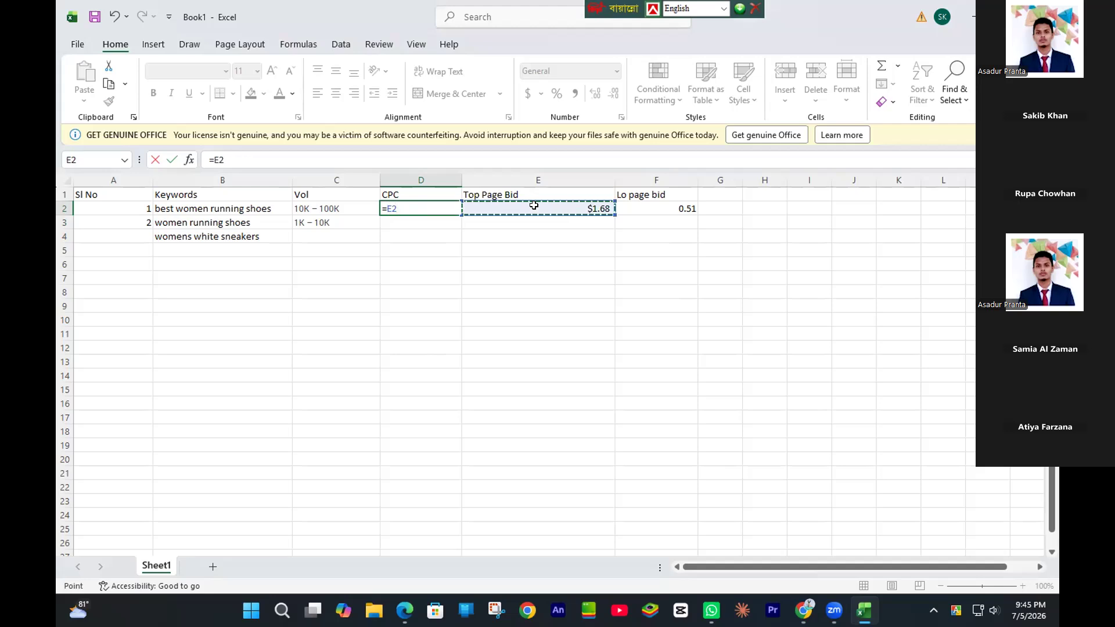
{"action": "type", "text": "+"}
{"action": "left_click", "coordinate": [657, 208]}
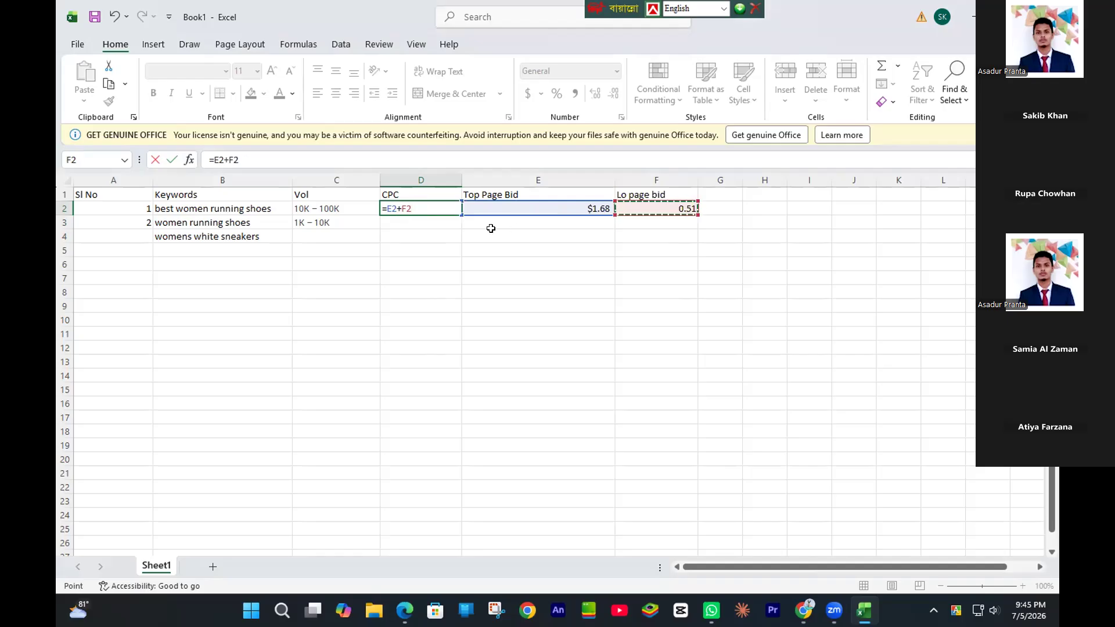
{"action": "type", "text": ")"}
{"action": "key", "text": "BackSpace"}
{"action": "type", "text": ")"}
{"action": "left_click", "coordinate": [387, 208]}
{"action": "type", "text": "("}
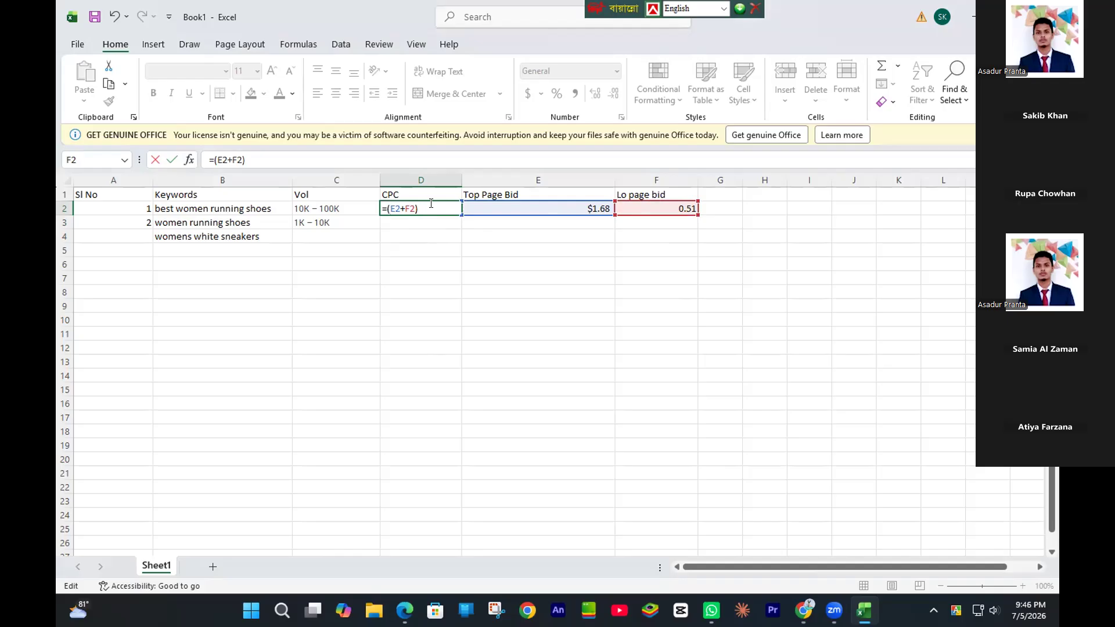
{"action": "type", "text": "/2"}
{"action": "key", "text": "Return"}
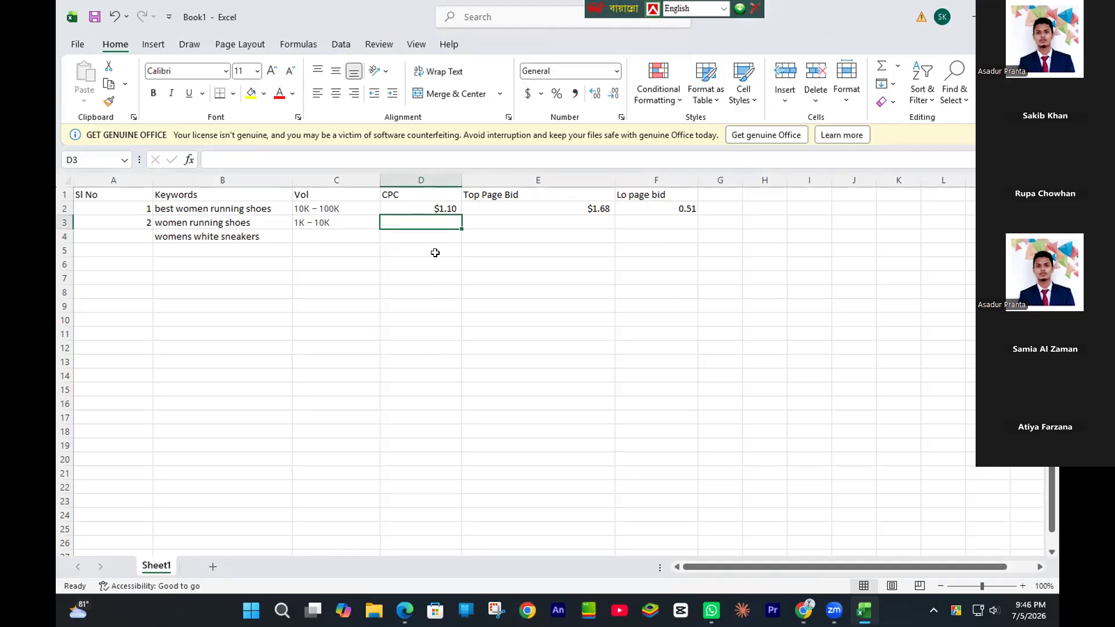
Fill the CPC formula from D2 down through D11
{"action": "left_click", "coordinate": [421, 205]}
{"action": "left_click_drag", "start_coordinate": [463, 215], "coordinate": [467, 337]}
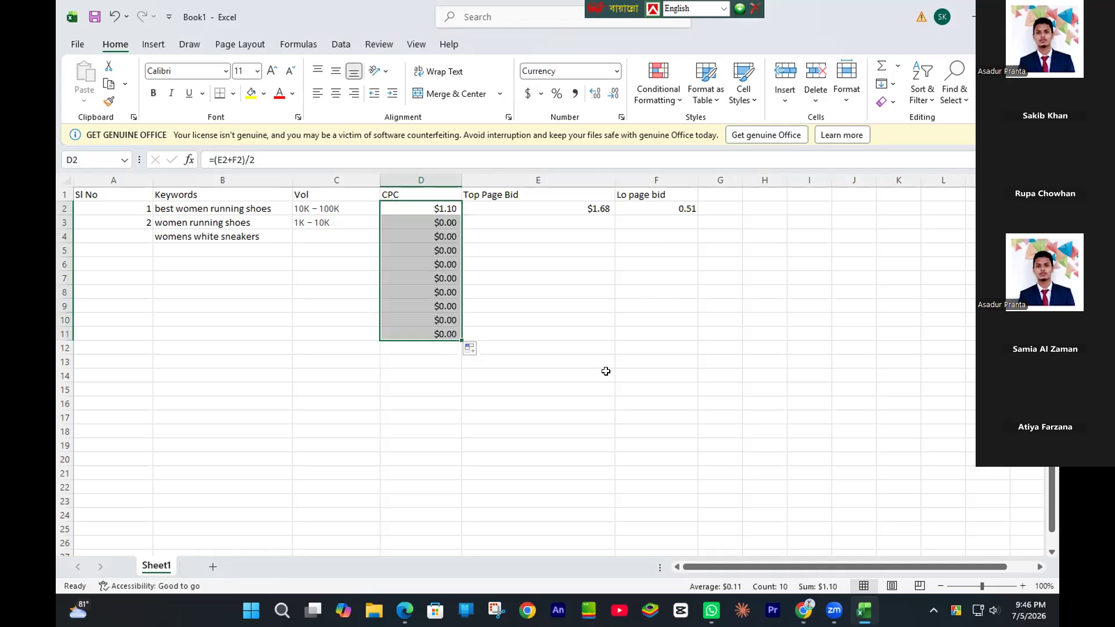
{"action": "left_click", "coordinate": [569, 384]}
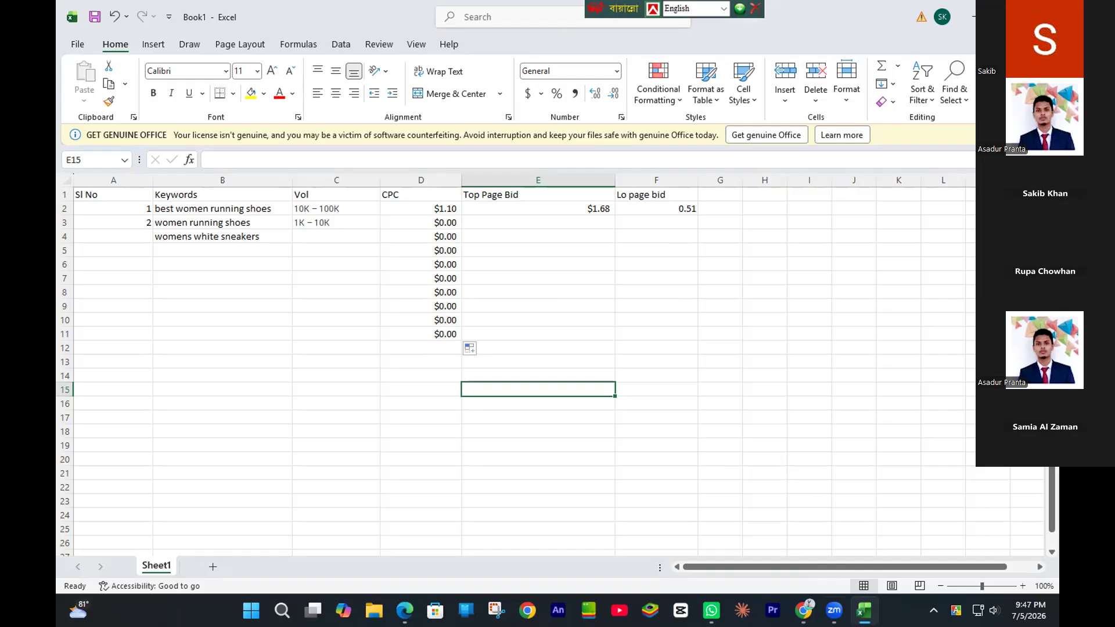
Copy the high-range bid $1.33 of "women running shoes" from Keyword Planner into the Top Page Bid cell E3 in Excel
{"action": "left_click", "coordinate": [804, 610]}
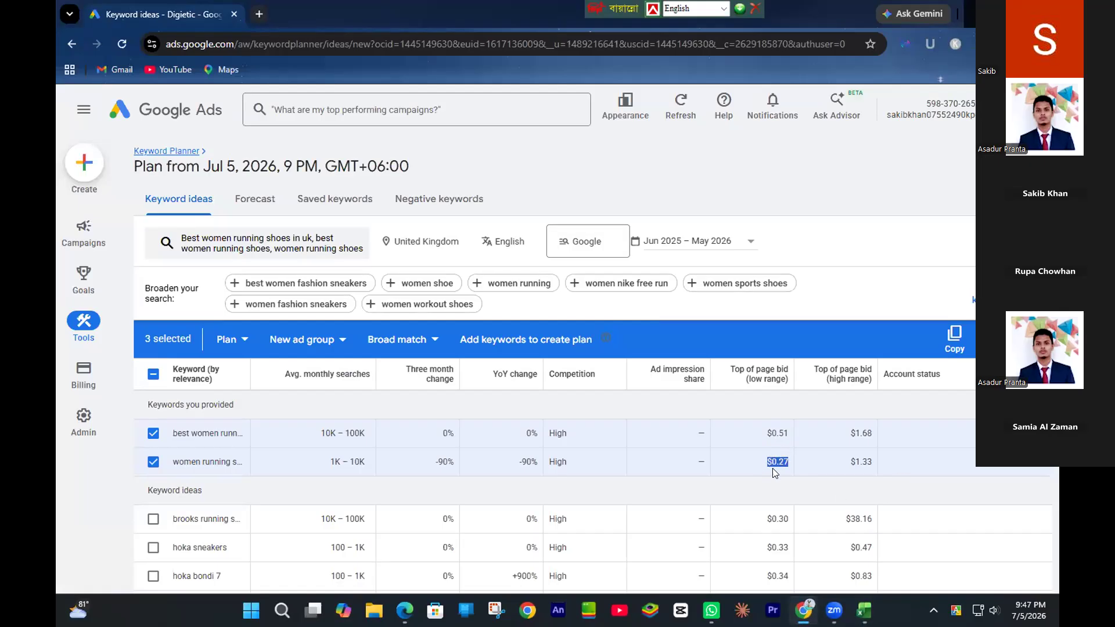
{"action": "left_click", "coordinate": [832, 457]}
{"action": "left_click_drag", "start_coordinate": [844, 457], "coordinate": [867, 460]}
{"action": "left_click", "coordinate": [865, 610]}
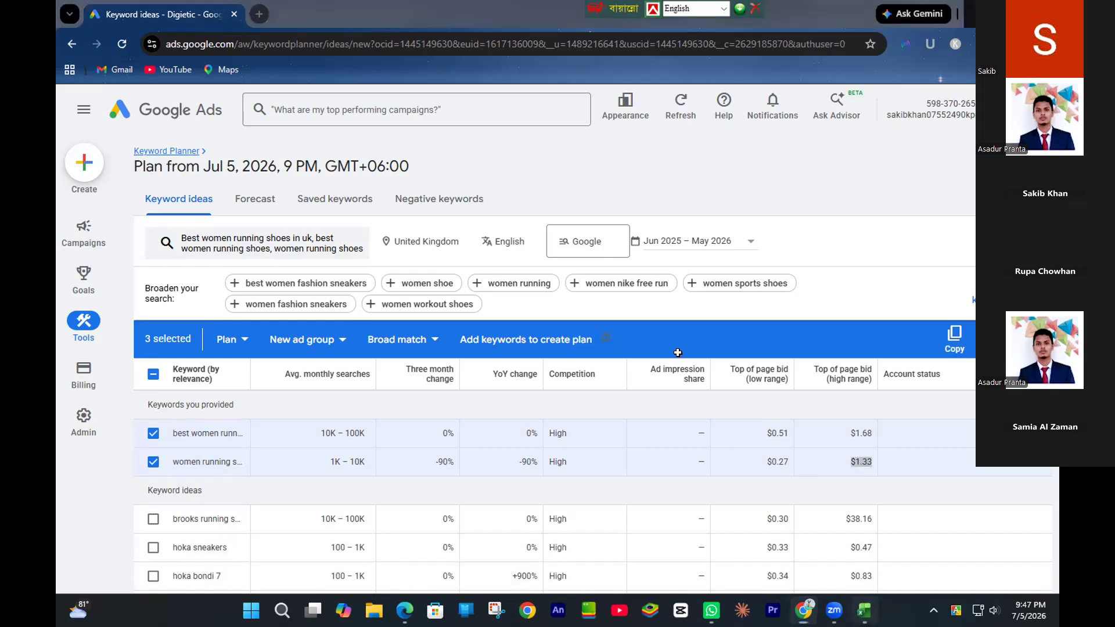
{"action": "left_click", "coordinate": [581, 222]}
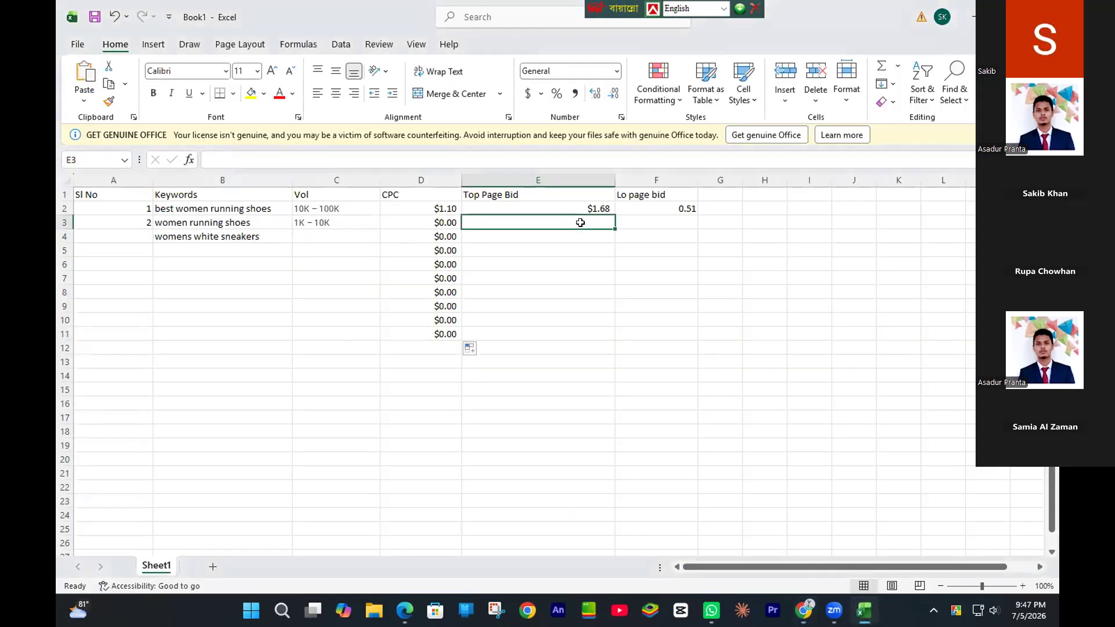
{"action": "key", "text": "ctrl+v"}
{"action": "key", "text": "Tab"}
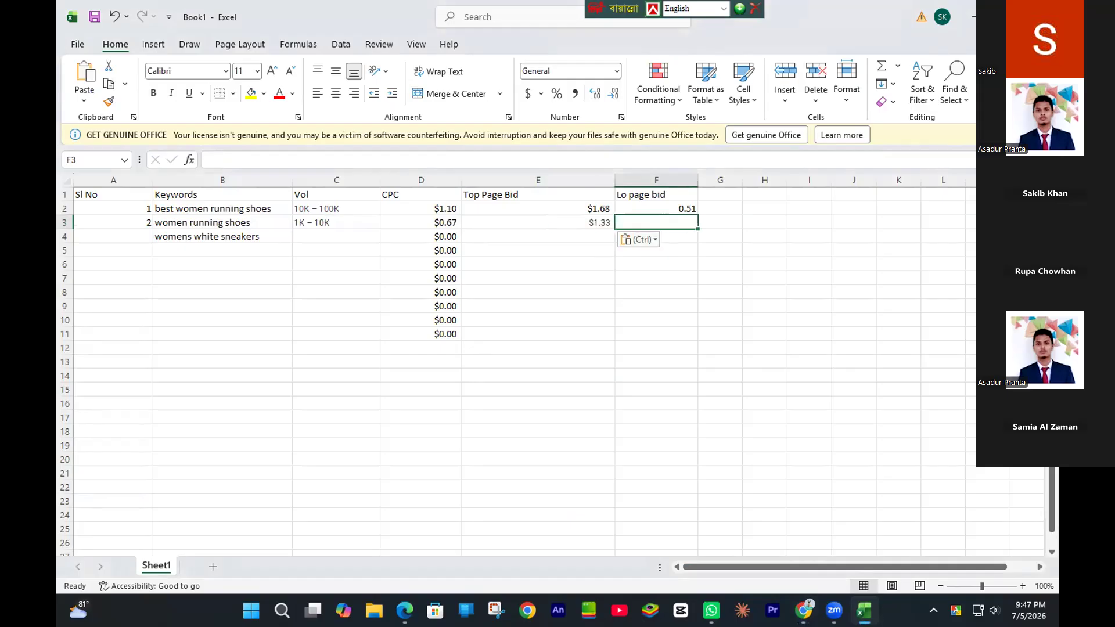
Copy the low-range bid $0.27 of "women running shoes" from Keyword Planner into the Lo page bid cell F3 in Excel
{"action": "left_click", "coordinate": [803, 610]}
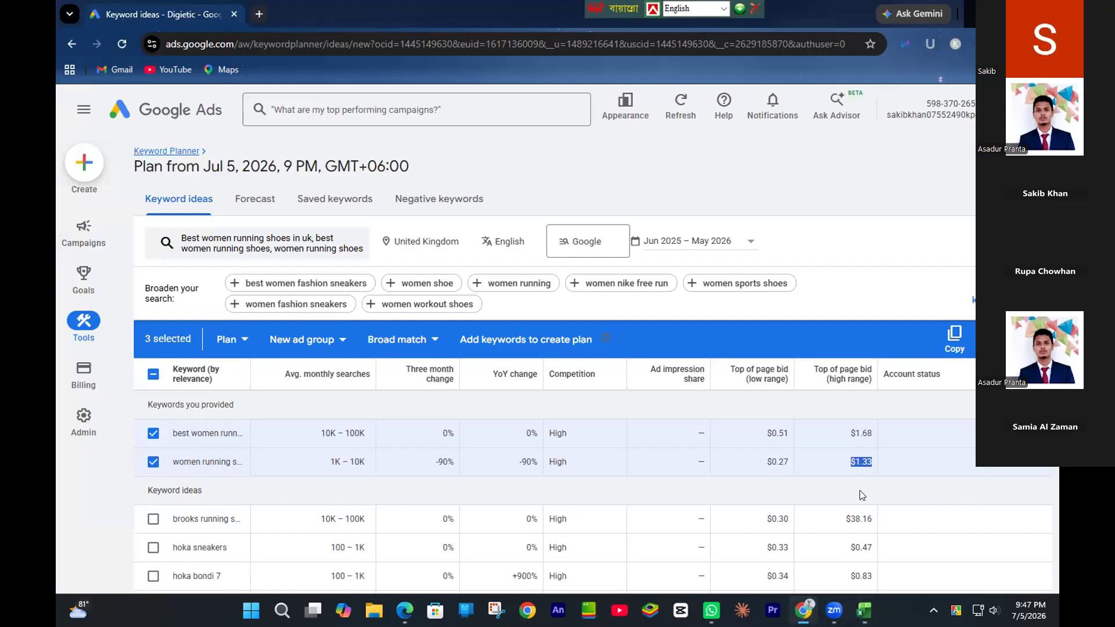
{"action": "left_click_drag", "start_coordinate": [763, 459], "coordinate": [787, 460]}
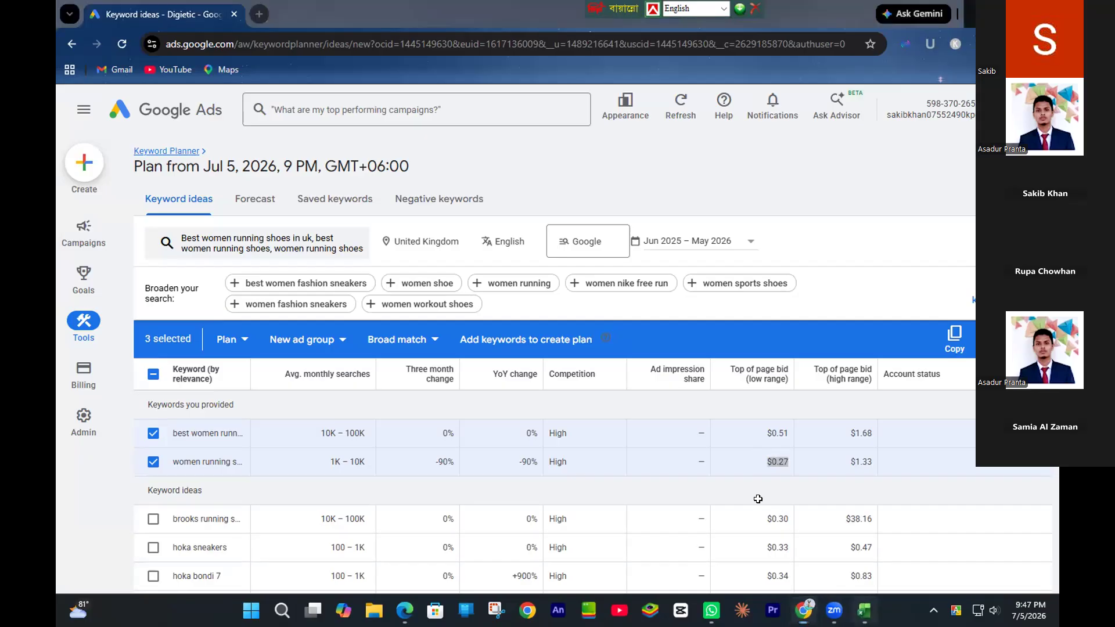
{"action": "key", "text": "alt+Tab"}
{"action": "key", "text": "ctrl+v"}
Copy the monthly search range 1K – 10K of "womens white sneakers" from Keyword Planner into the Vol cell C4 in Excel
{"action": "left_click", "coordinate": [585, 232]}
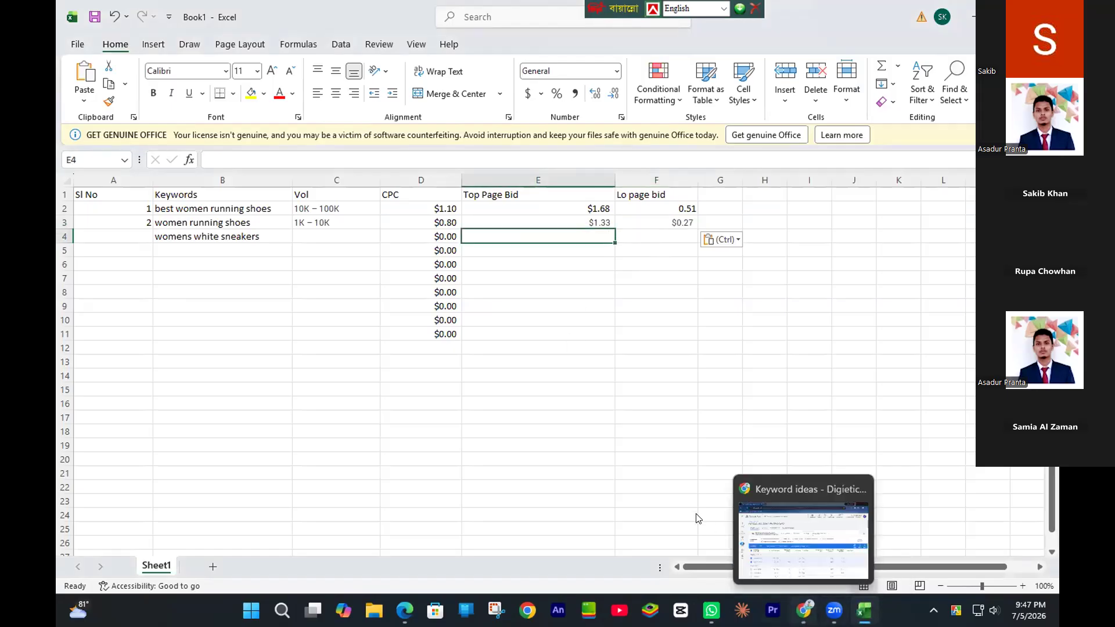
{"action": "left_click", "coordinate": [804, 610]}
{"action": "scroll", "coordinate": [487, 503], "scroll_direction": "down", "scroll_amount": 5}
{"action": "scroll", "coordinate": [487, 503], "scroll_direction": "down", "scroll_amount": 5}
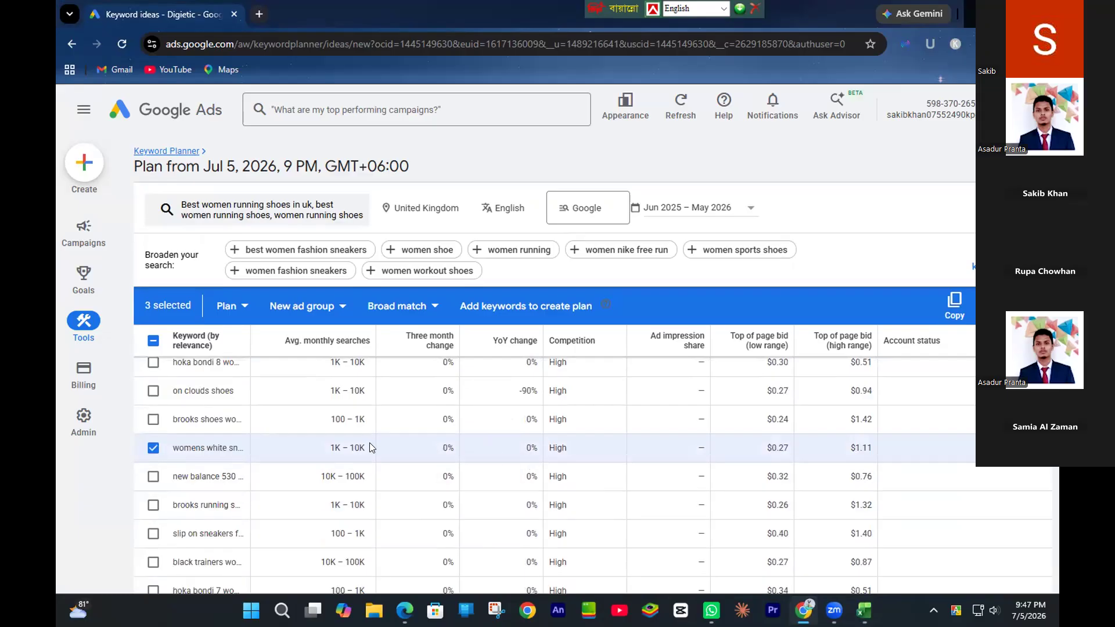
{"action": "left_click_drag", "start_coordinate": [370, 443], "coordinate": [326, 445]}
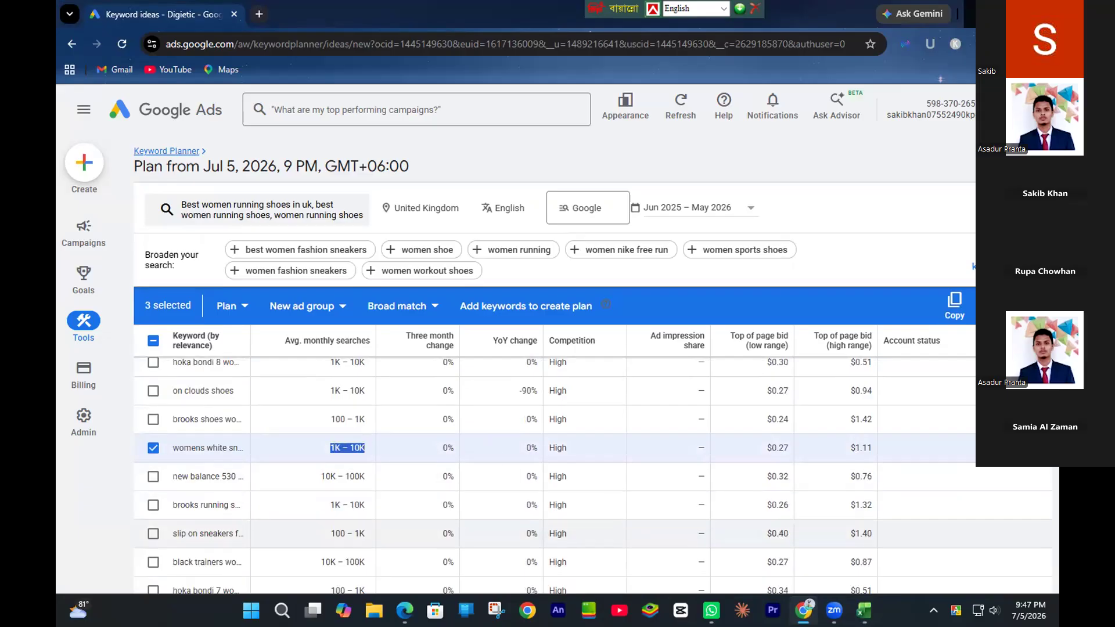
{"action": "left_click", "coordinate": [866, 607]}
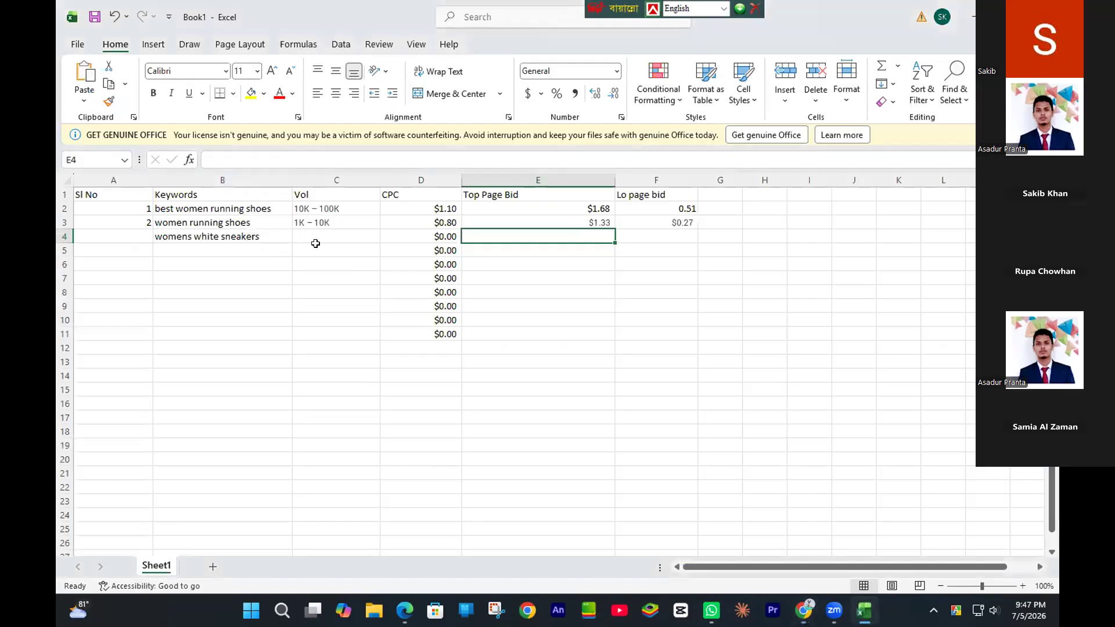
{"action": "left_click", "coordinate": [316, 233]}
{"action": "key", "text": "ctrl+v"}
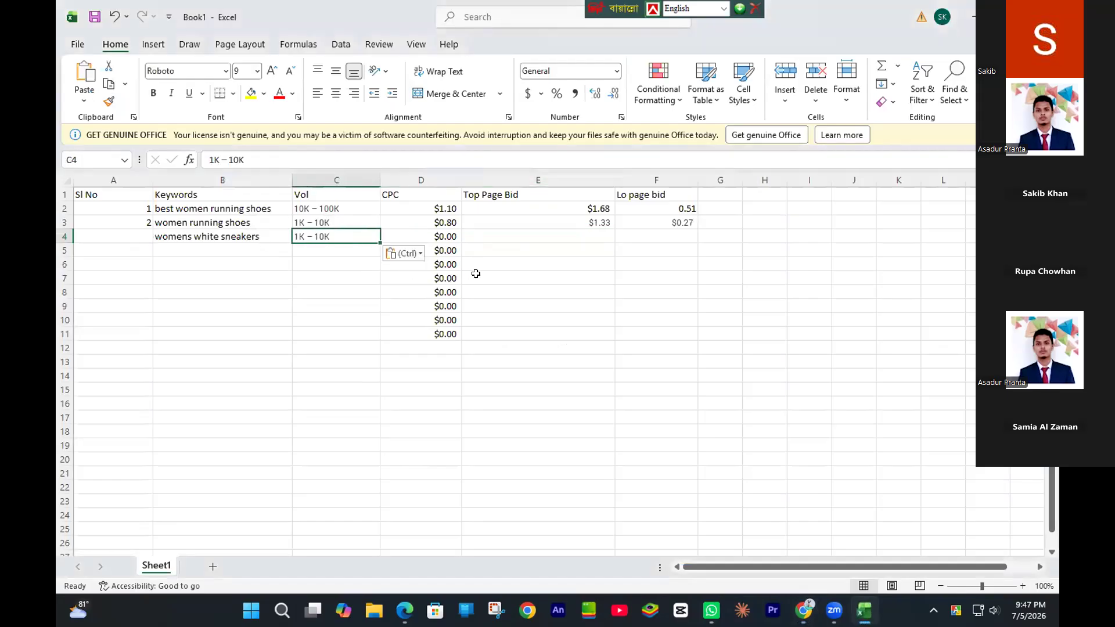
Transfer the high-range bid $1.11 of "womens white sneakers" from Keyword Planner to the Top Page Bid cell E4 in Excel
{"action": "left_click", "coordinate": [586, 232]}
{"action": "left_click", "coordinate": [803, 604]}
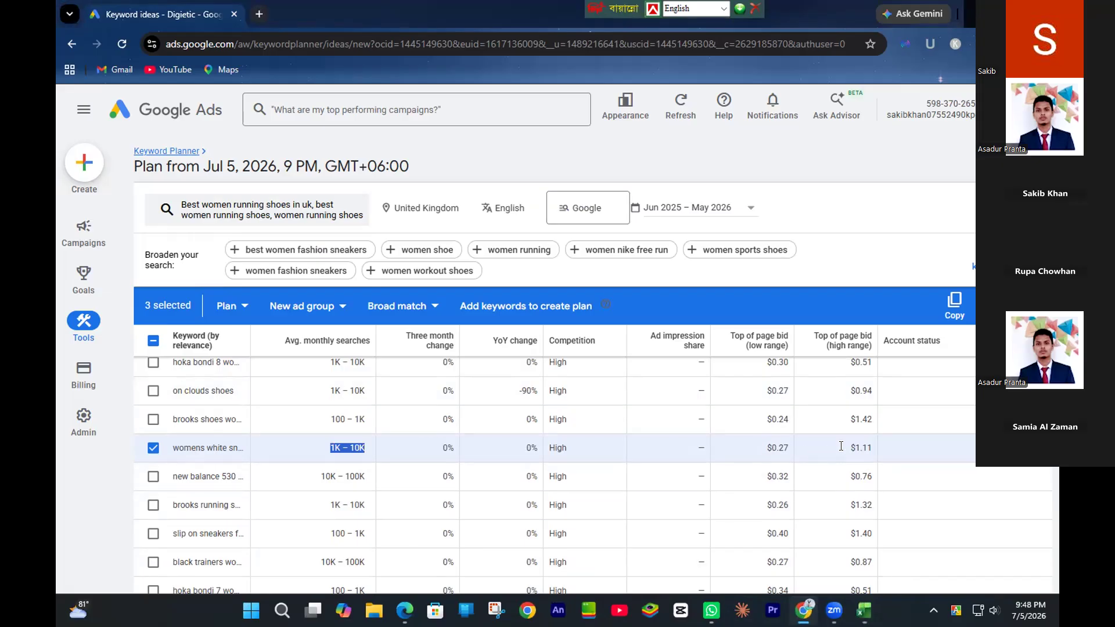
{"action": "left_click_drag", "start_coordinate": [849, 448], "coordinate": [876, 447]}
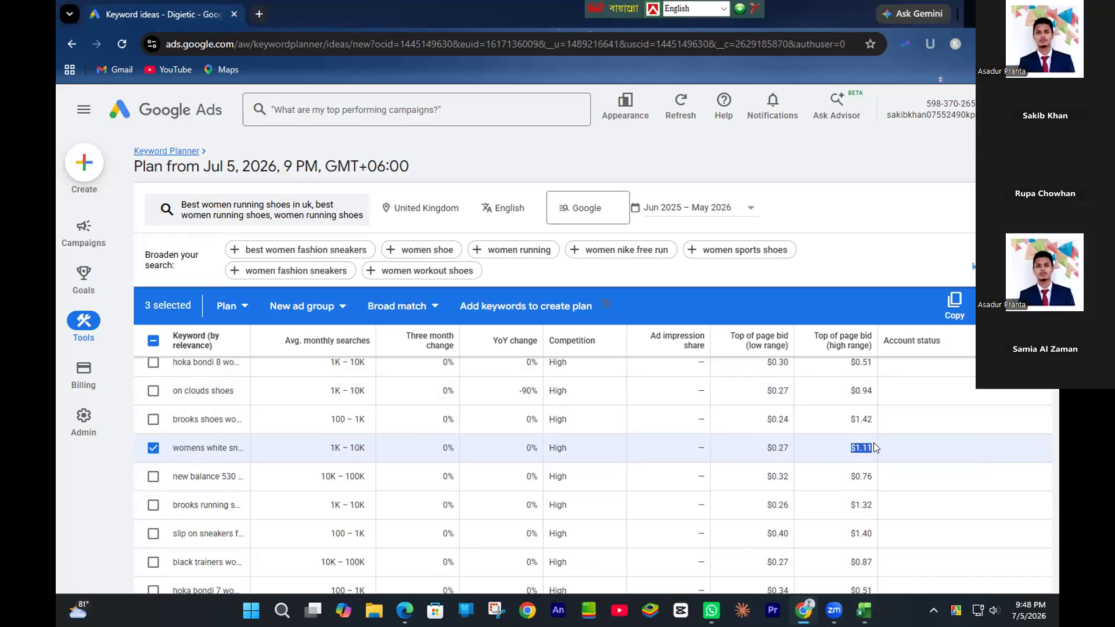
{"action": "key", "text": "alt+Tab"}
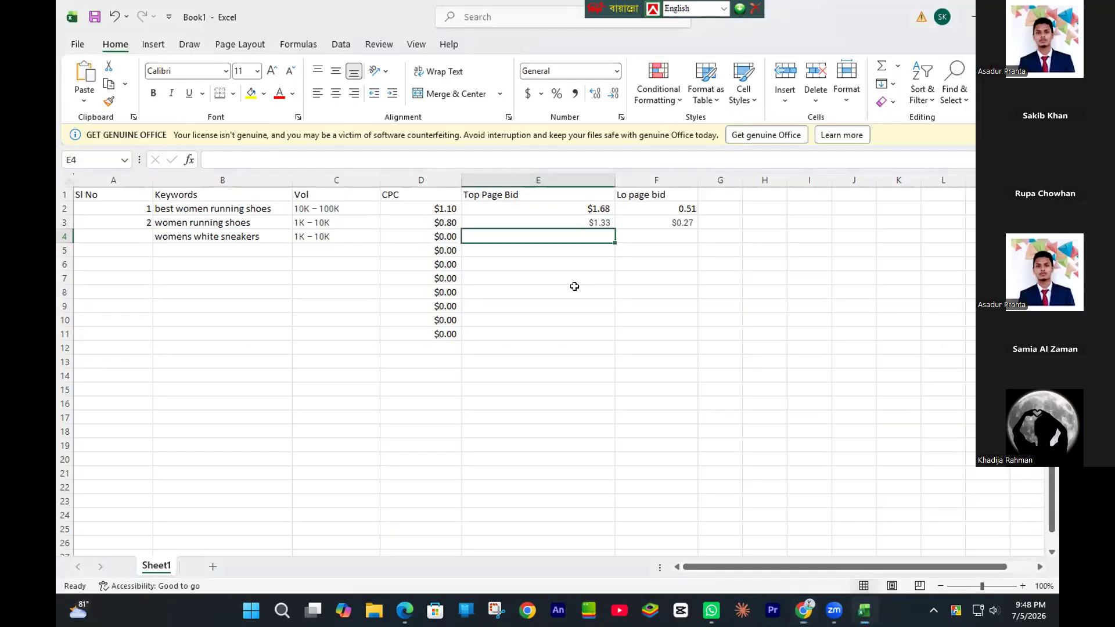
{"action": "type", "text": "$1.11"}
{"action": "key", "text": "Tab"}
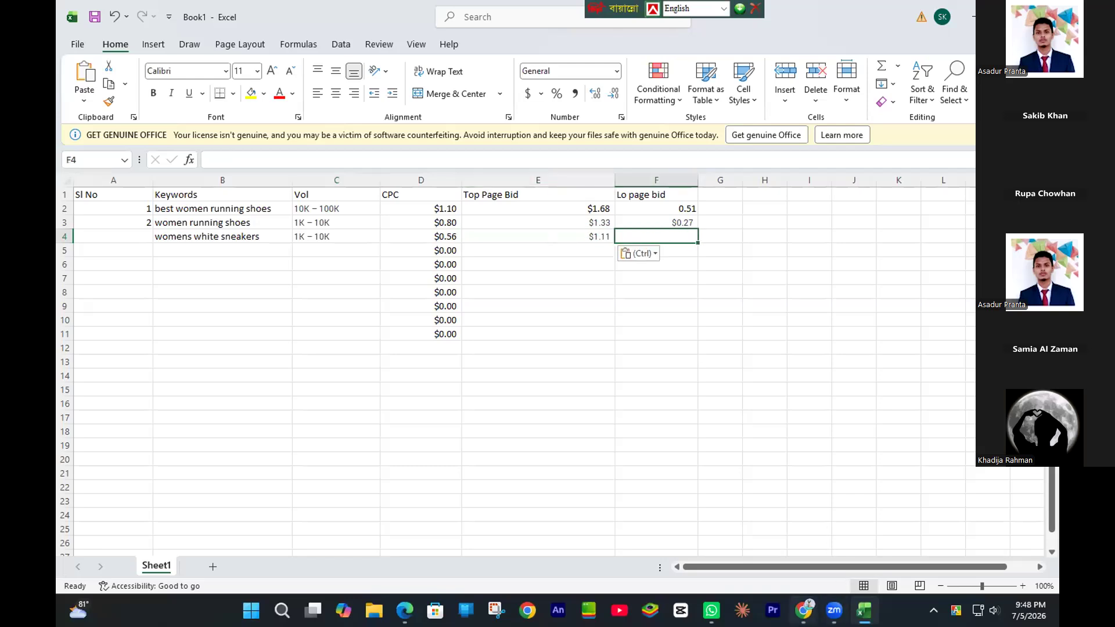
Copy the low-range bid $0.27 of "womens white sneakers" from Keyword Planner into the Lo page bid cell F4 in Excel
{"action": "left_click", "coordinate": [804, 610]}
{"action": "left_click_drag", "start_coordinate": [765, 448], "coordinate": [793, 448]}
{"action": "key", "text": "ctrl+c"}
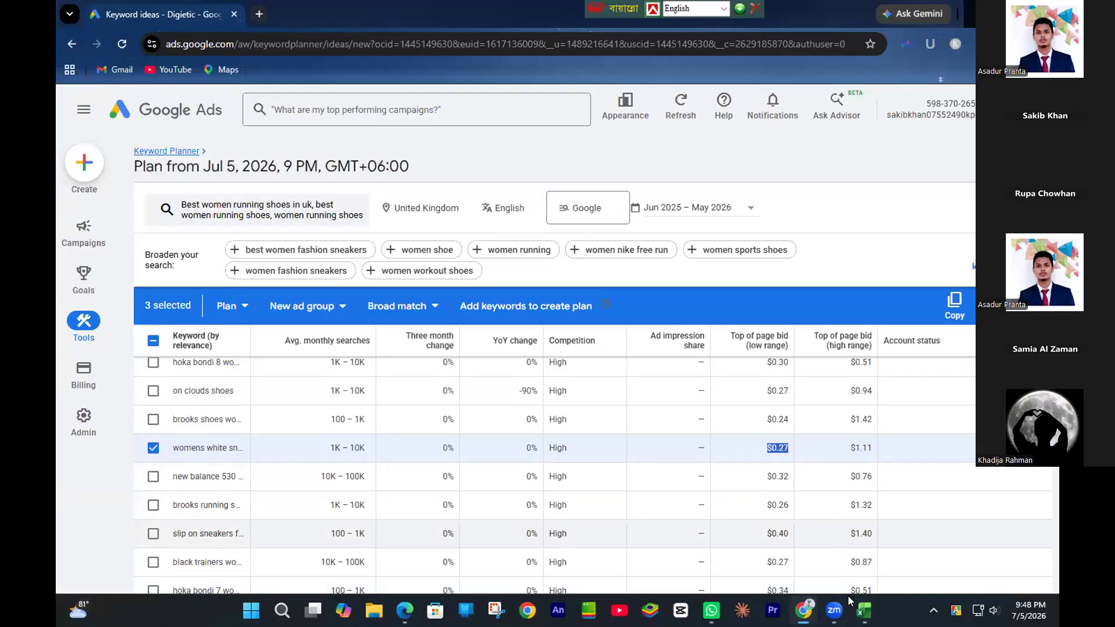
{"action": "left_click", "coordinate": [863, 610]}
{"action": "key", "text": "ctrl+v"}
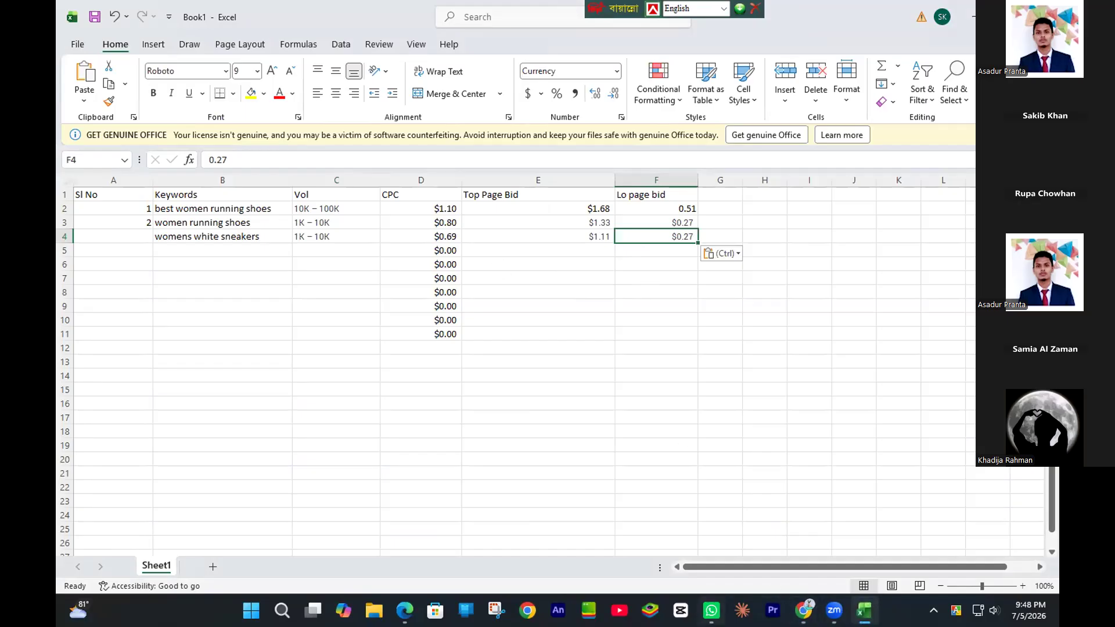
Switch to Keyword Planner and look through the keyword ideas, comparing their monthly searches, competition and bid ranges
{"action": "left_click", "coordinate": [805, 611]}
{"action": "scroll", "coordinate": [486, 475], "scroll_direction": "down", "scroll_amount": 4}
{"action": "scroll", "coordinate": [484, 474], "scroll_direction": "up", "scroll_amount": 2}
{"action": "scroll", "coordinate": [487, 478], "scroll_direction": "down", "scroll_amount": 5}
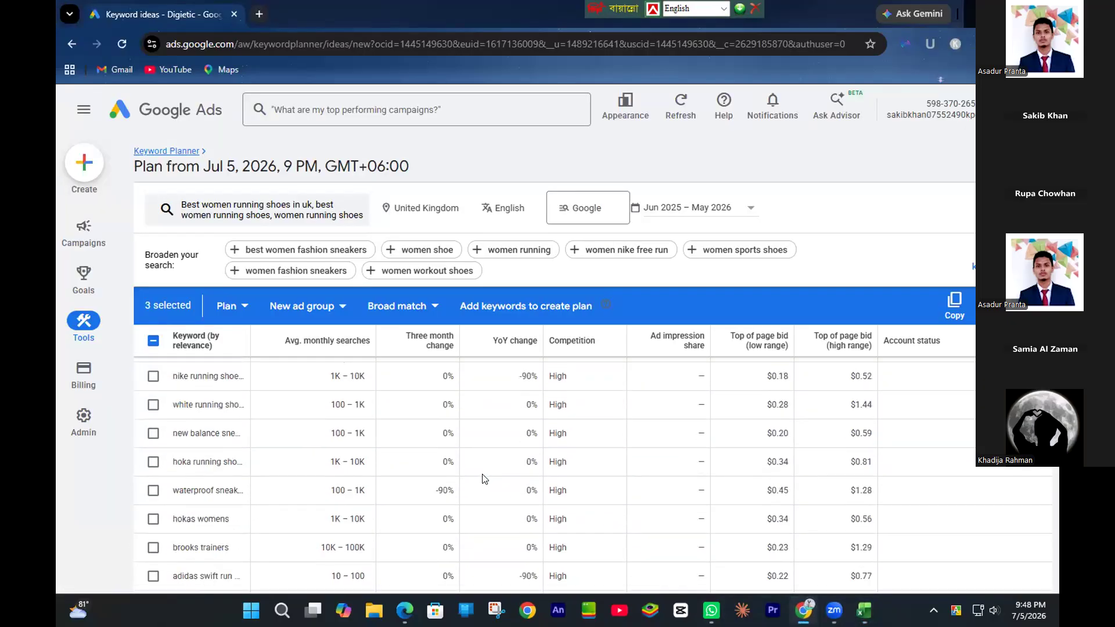
{"action": "scroll", "coordinate": [483, 478], "scroll_direction": "down", "scroll_amount": 5}
{"action": "scroll", "coordinate": [459, 469], "scroll_direction": "down", "scroll_amount": 10}
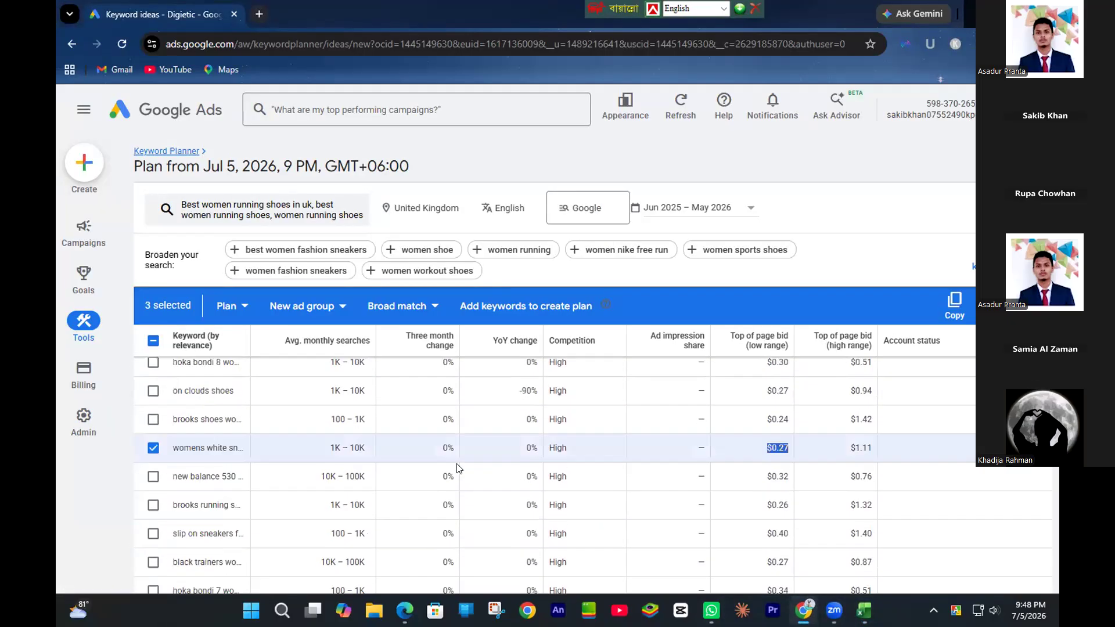
{"action": "scroll", "coordinate": [382, 503], "scroll_direction": "down", "scroll_amount": 5}
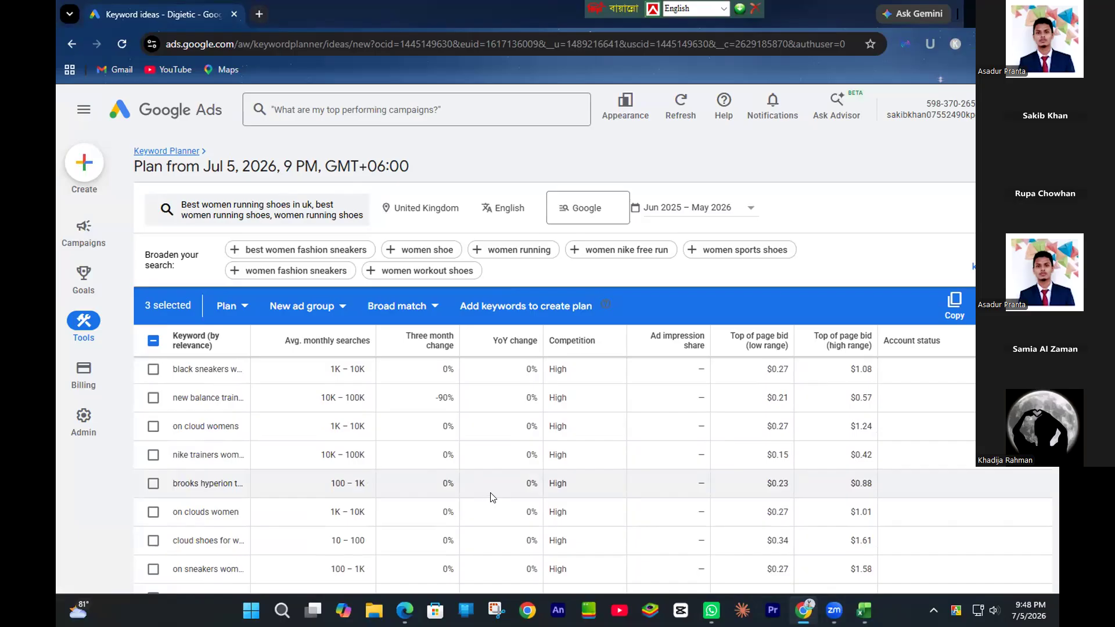
{"action": "scroll", "coordinate": [467, 491], "scroll_direction": "down", "scroll_amount": 5}
{"action": "scroll", "coordinate": [466, 492], "scroll_direction": "down", "scroll_amount": 10}
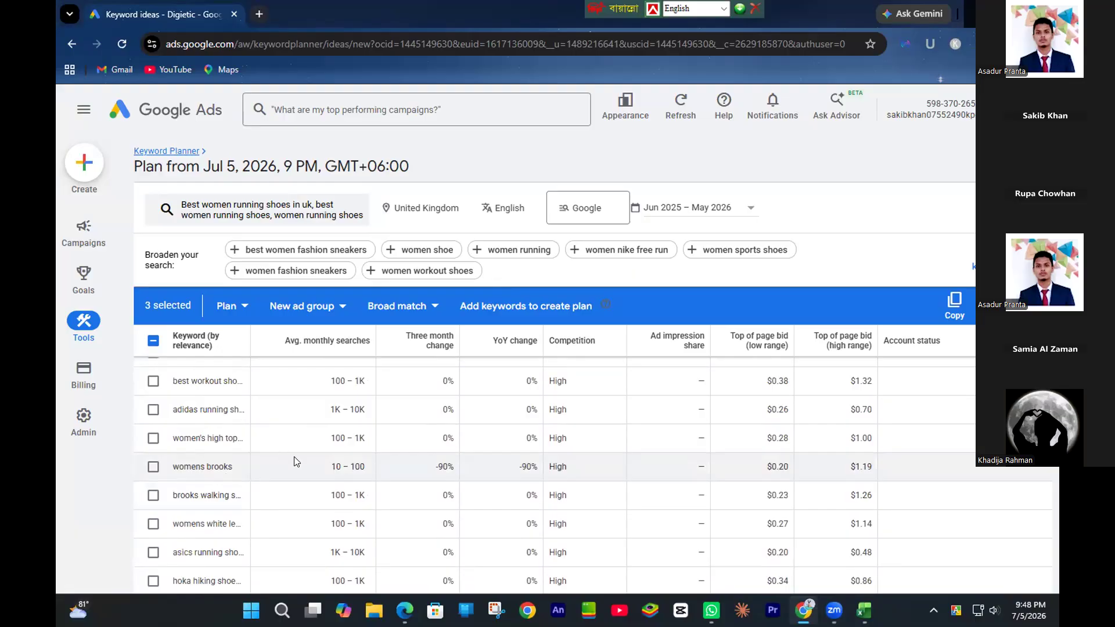
{"action": "scroll", "coordinate": [295, 462], "scroll_direction": "up", "scroll_amount": 3}
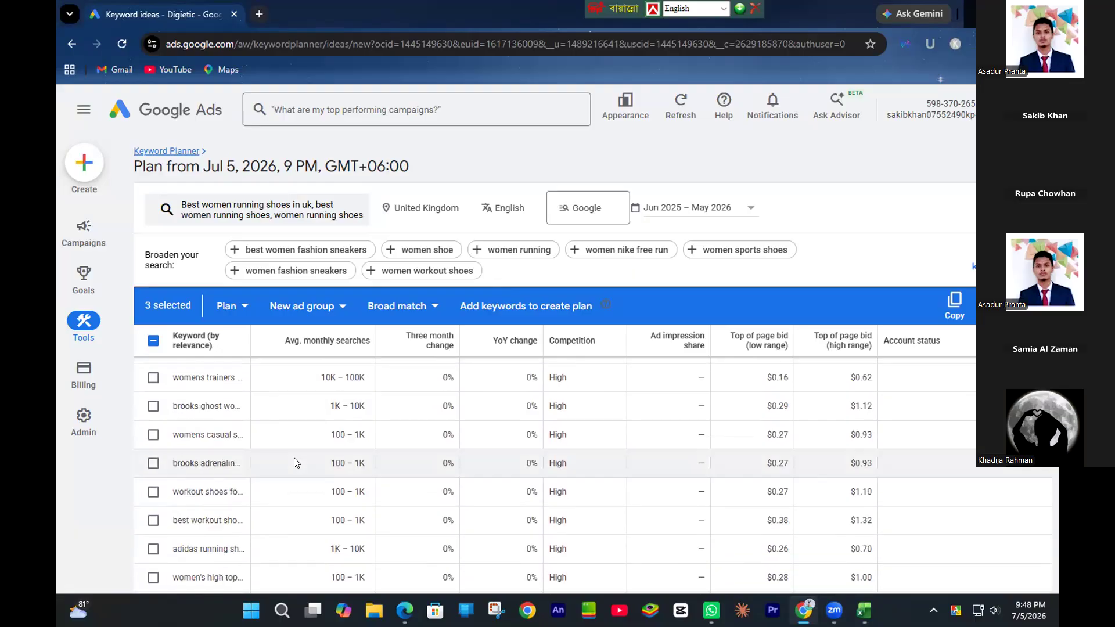
{"action": "scroll", "coordinate": [297, 463], "scroll_direction": "up", "scroll_amount": 3}
{"action": "scroll", "coordinate": [296, 463], "scroll_direction": "up", "scroll_amount": 10}
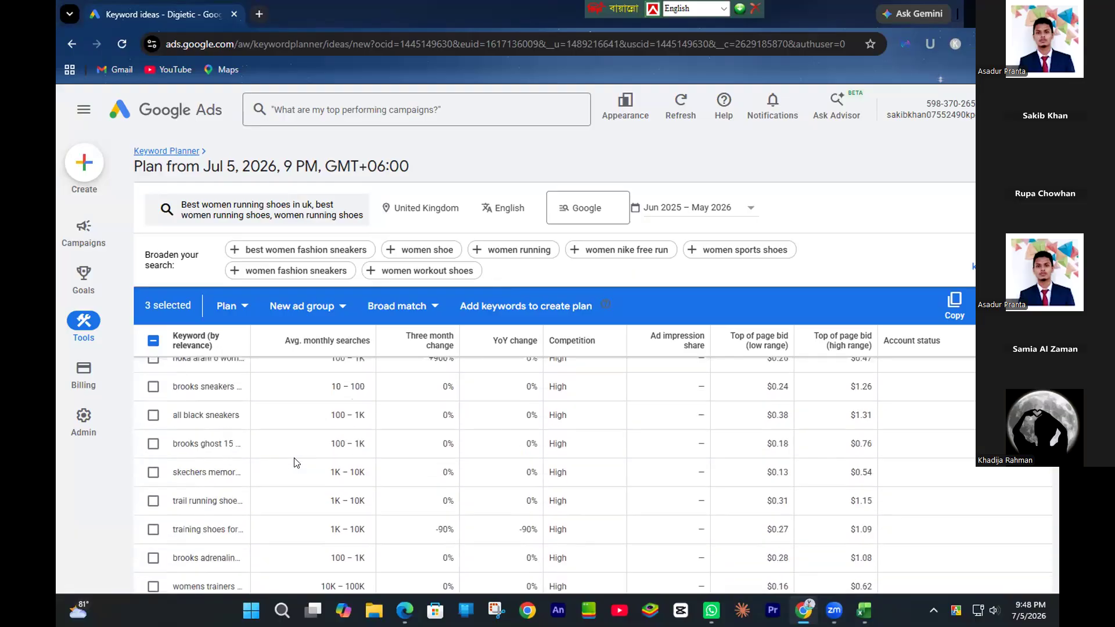
{"action": "scroll", "coordinate": [296, 463], "scroll_direction": "up", "scroll_amount": 5}
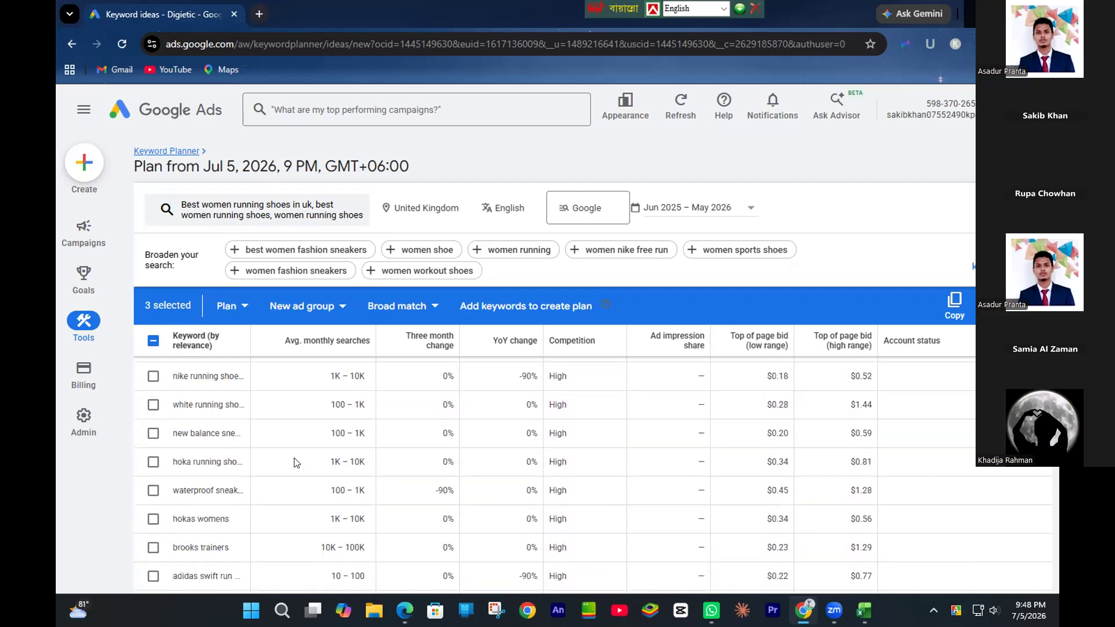
{"action": "scroll", "coordinate": [296, 463], "scroll_direction": "up", "scroll_amount": 4}
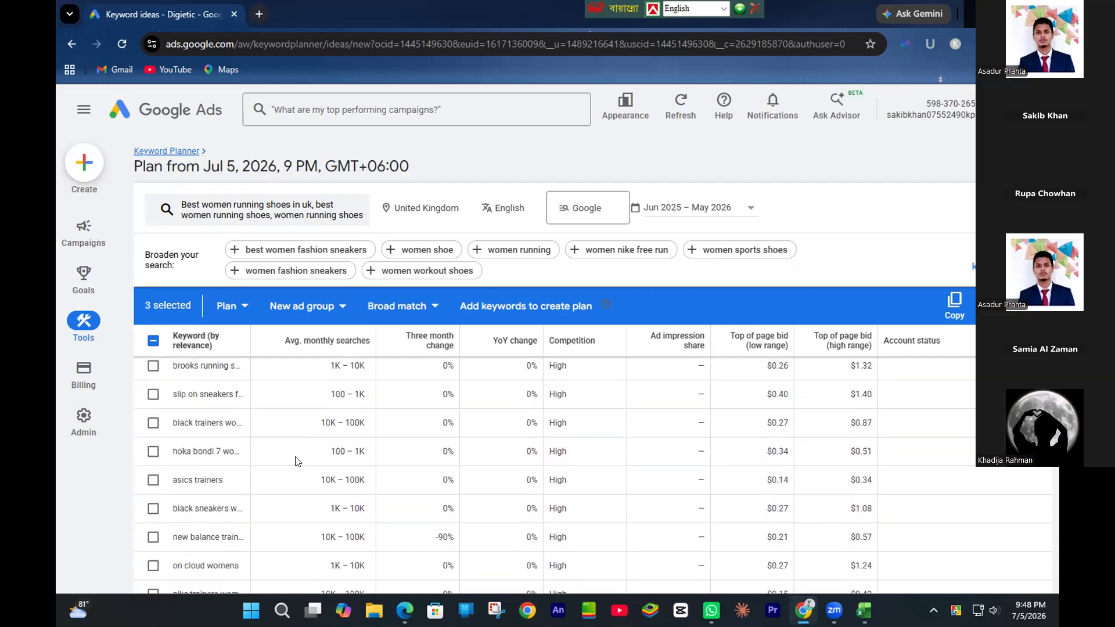
{"action": "scroll", "coordinate": [297, 461], "scroll_direction": "up", "scroll_amount": 2}
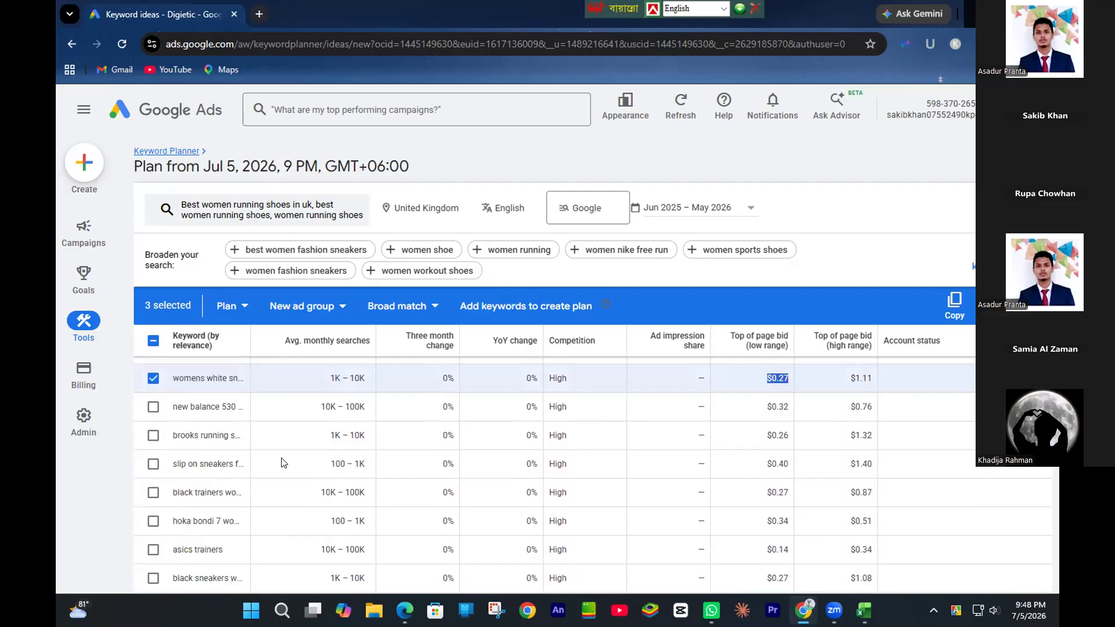
{"action": "scroll", "coordinate": [271, 505], "scroll_direction": "down", "scroll_amount": 2}
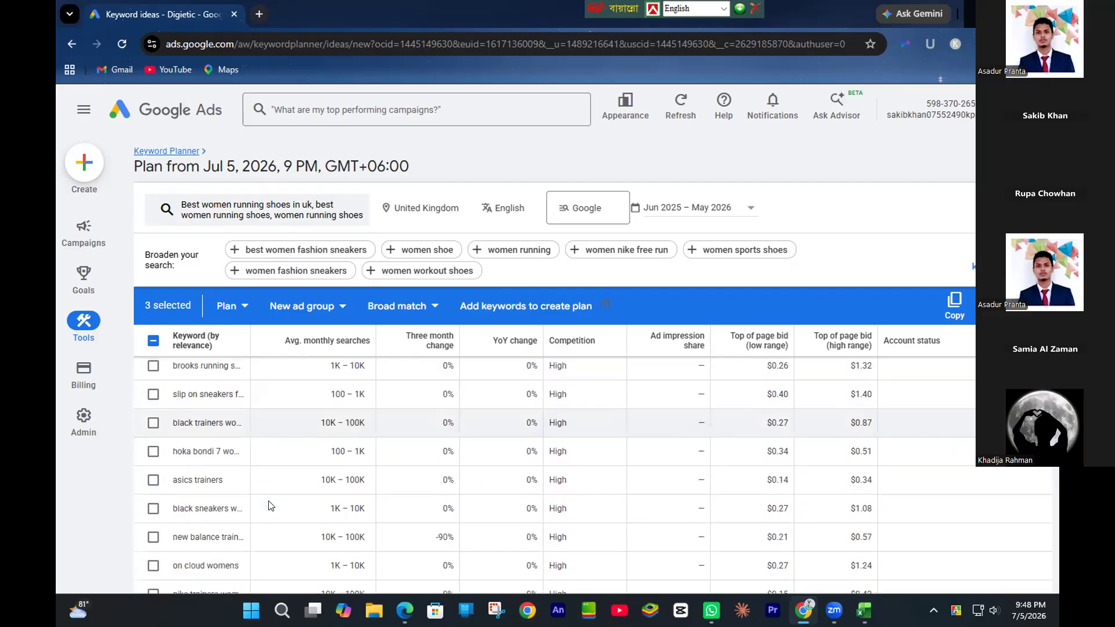
{"action": "scroll", "coordinate": [269, 506], "scroll_direction": "down", "scroll_amount": 2}
{"action": "scroll", "coordinate": [269, 506], "scroll_direction": "down", "scroll_amount": 4}
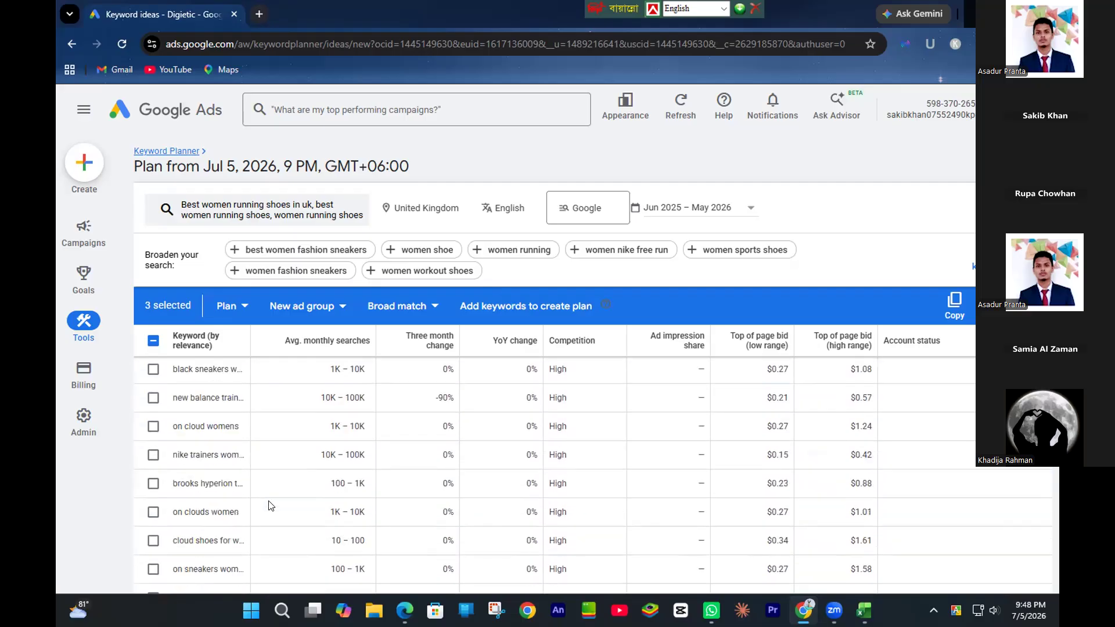
{"action": "scroll", "coordinate": [269, 505], "scroll_direction": "down", "scroll_amount": 2}
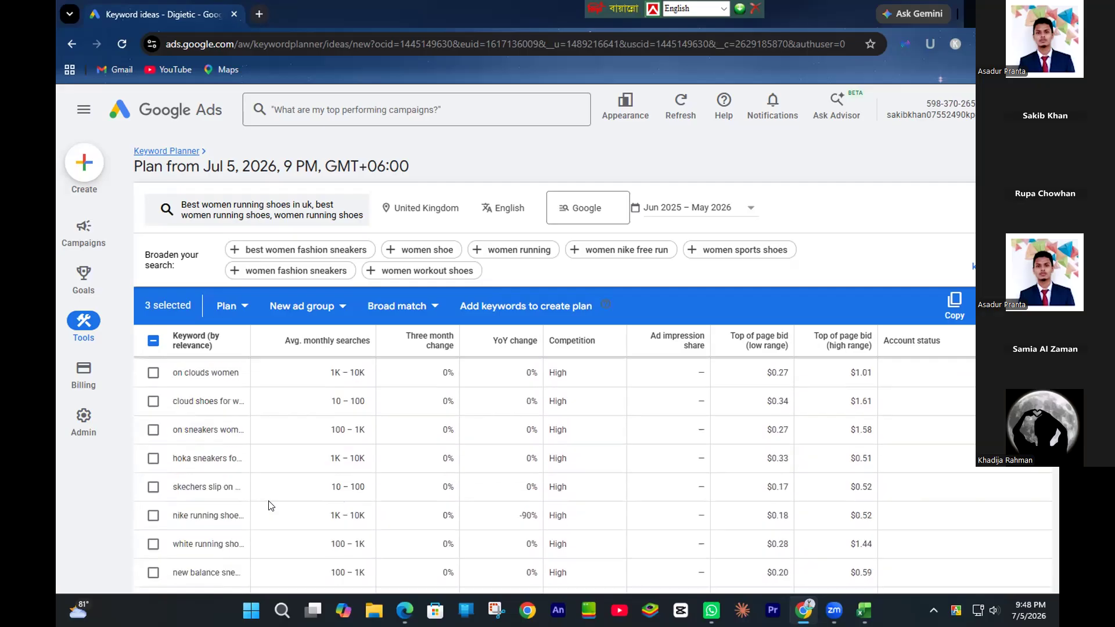
{"action": "scroll", "coordinate": [269, 506], "scroll_direction": "down", "scroll_amount": 4}
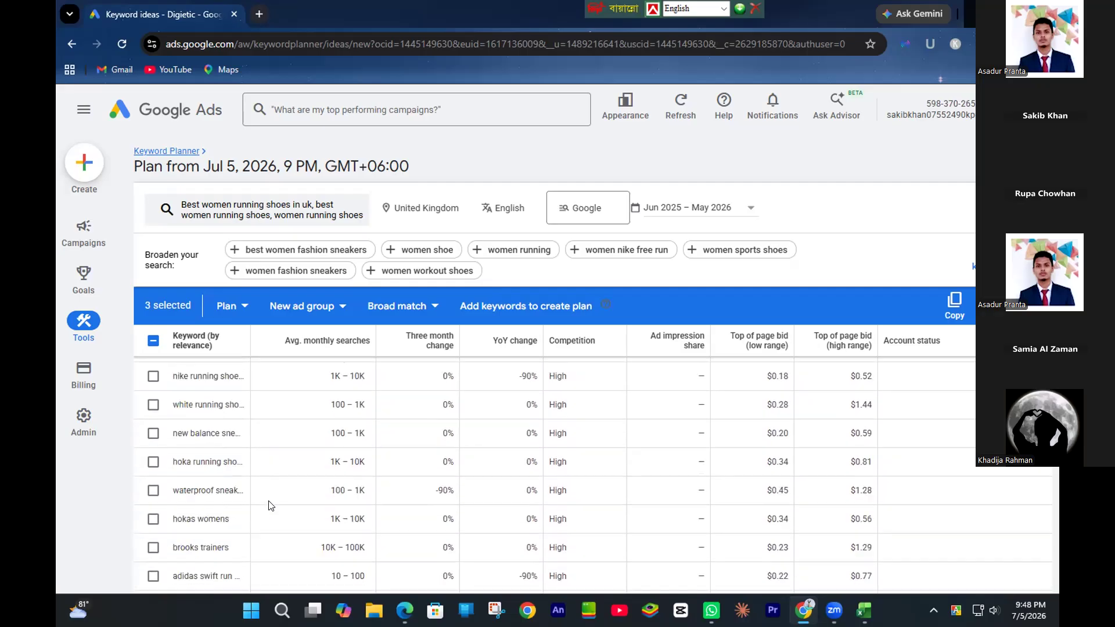
{"action": "scroll", "coordinate": [269, 506], "scroll_direction": "down", "scroll_amount": 2}
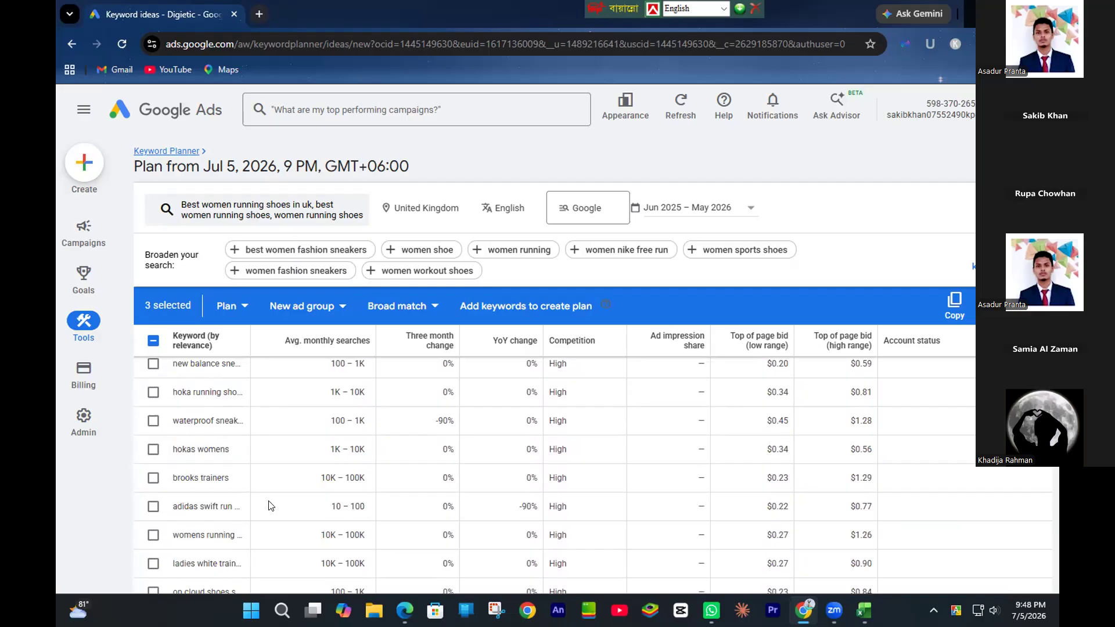
{"action": "scroll", "coordinate": [269, 506], "scroll_direction": "down", "scroll_amount": 2}
{"action": "scroll", "coordinate": [269, 506], "scroll_direction": "down", "scroll_amount": 2}
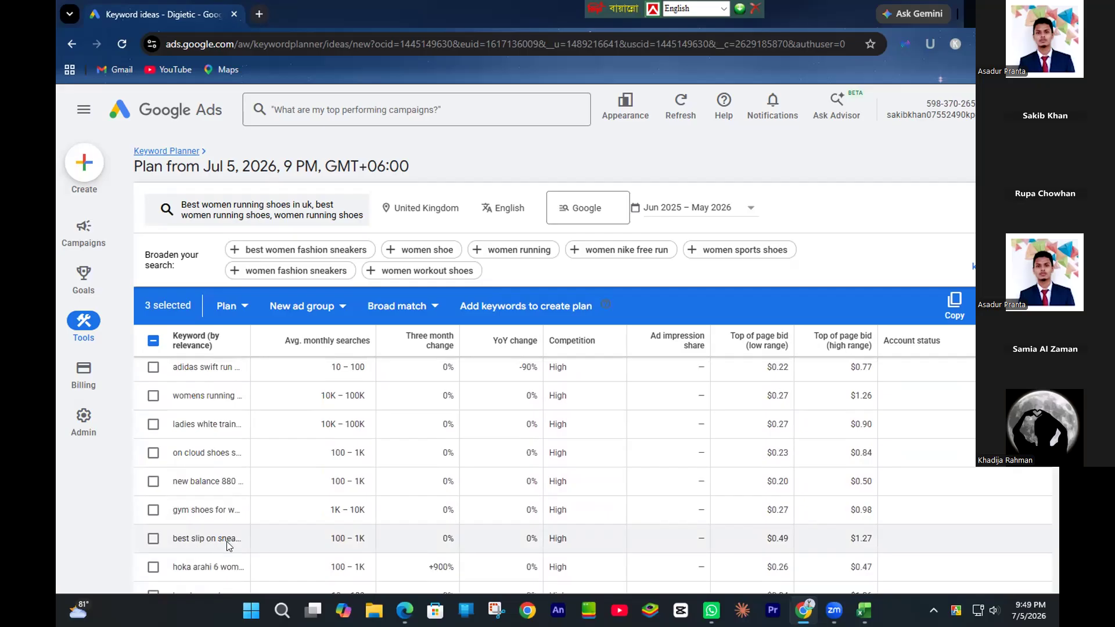
{"action": "scroll", "coordinate": [228, 546], "scroll_direction": "down", "scroll_amount": 2}
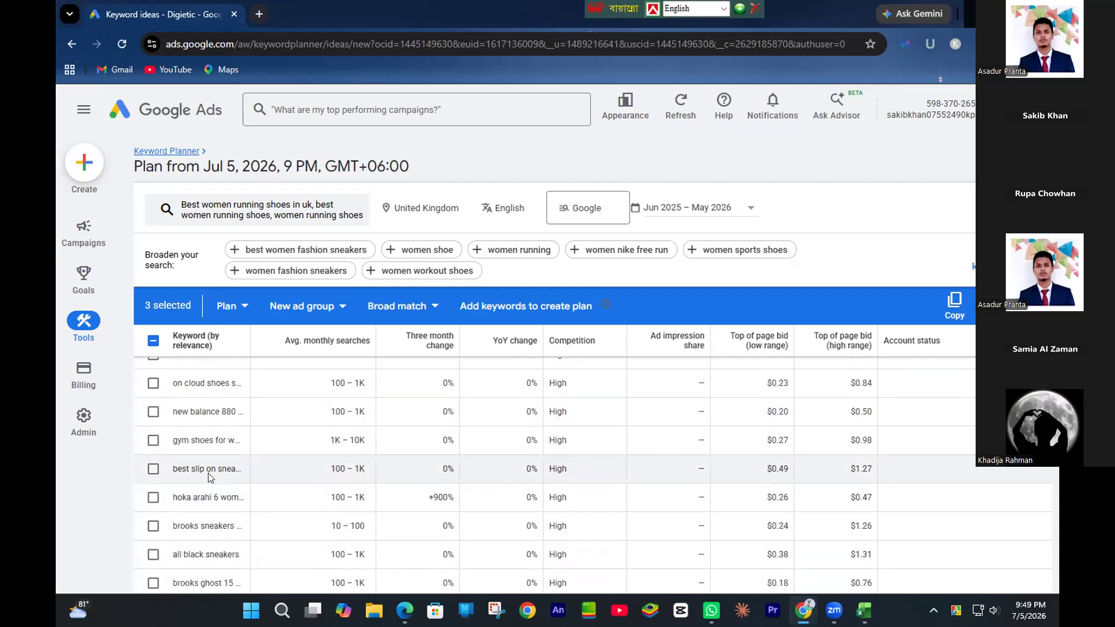
{"action": "scroll", "coordinate": [215, 494], "scroll_direction": "down", "scroll_amount": 4}
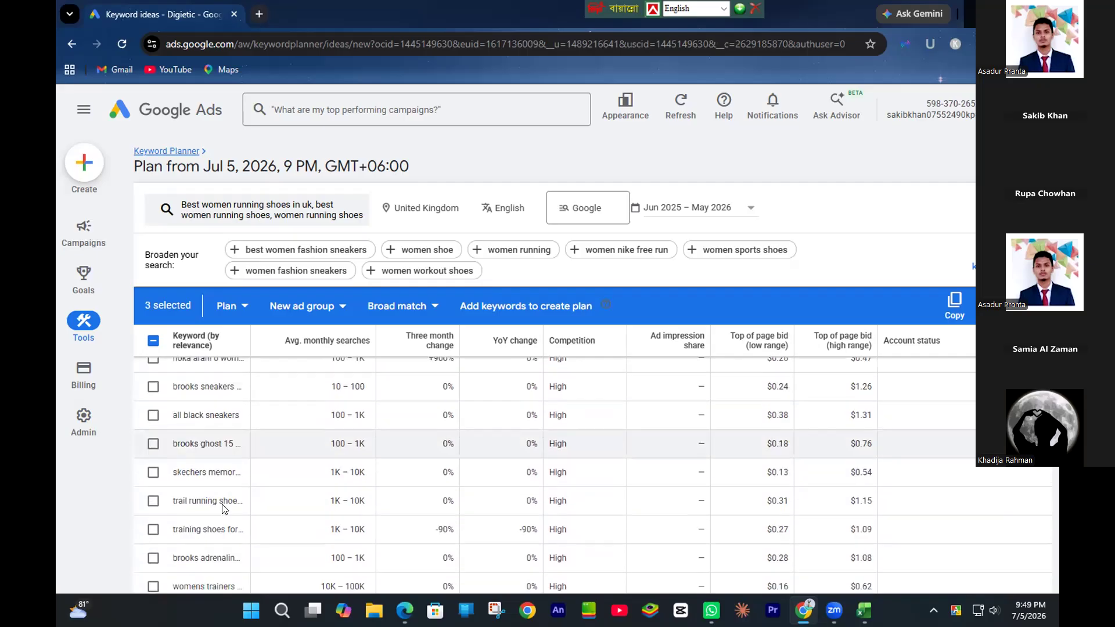
{"action": "scroll", "coordinate": [224, 509], "scroll_direction": "down", "scroll_amount": 4}
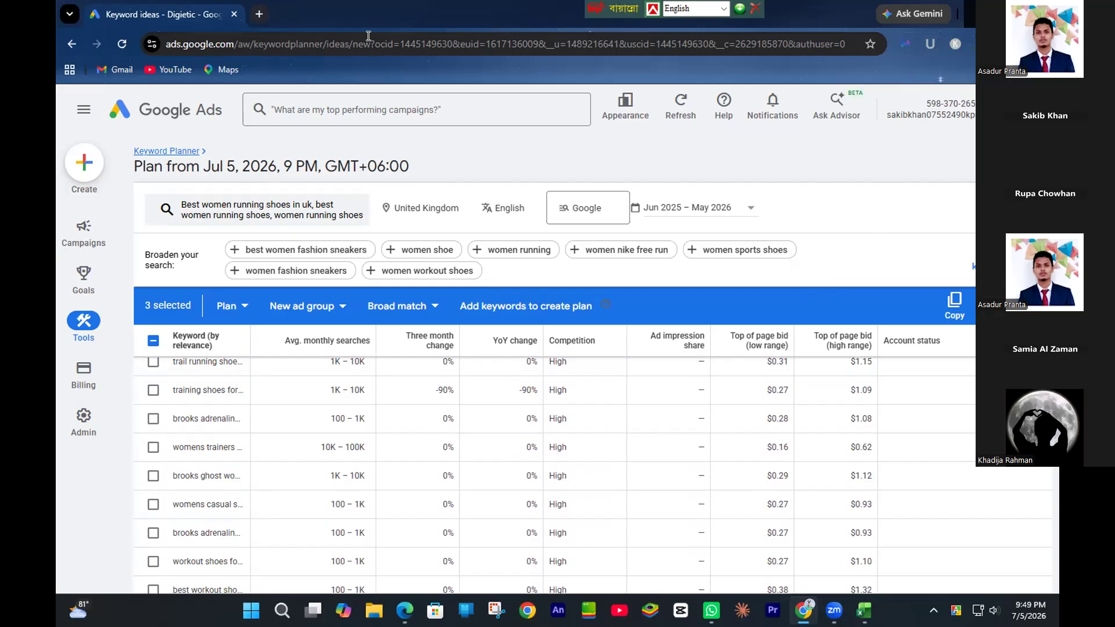
Search Google for "best women running shoes" in a new browser tab
{"action": "left_click", "coordinate": [259, 14]}
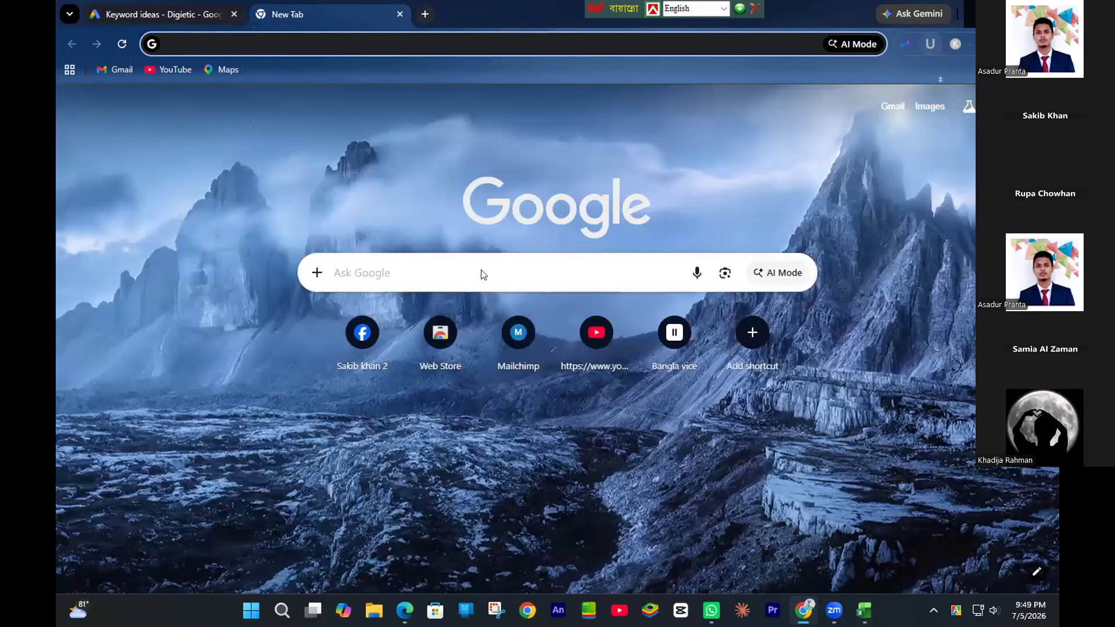
{"action": "left_click", "coordinate": [481, 274]}
{"action": "type", "text": "B"}
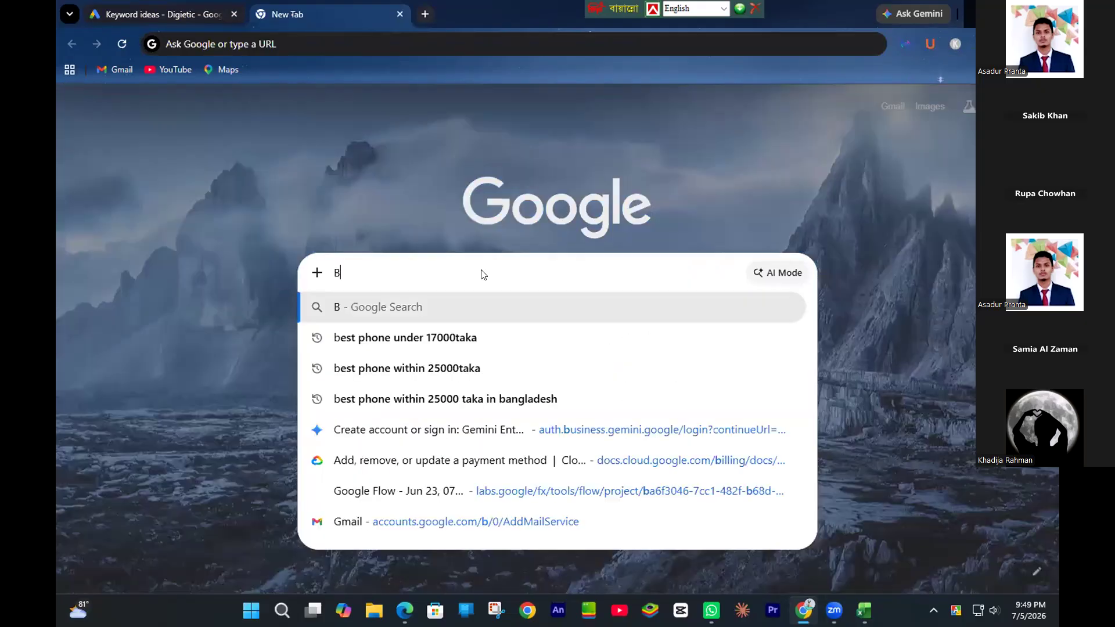
{"action": "type", "text": "est"}
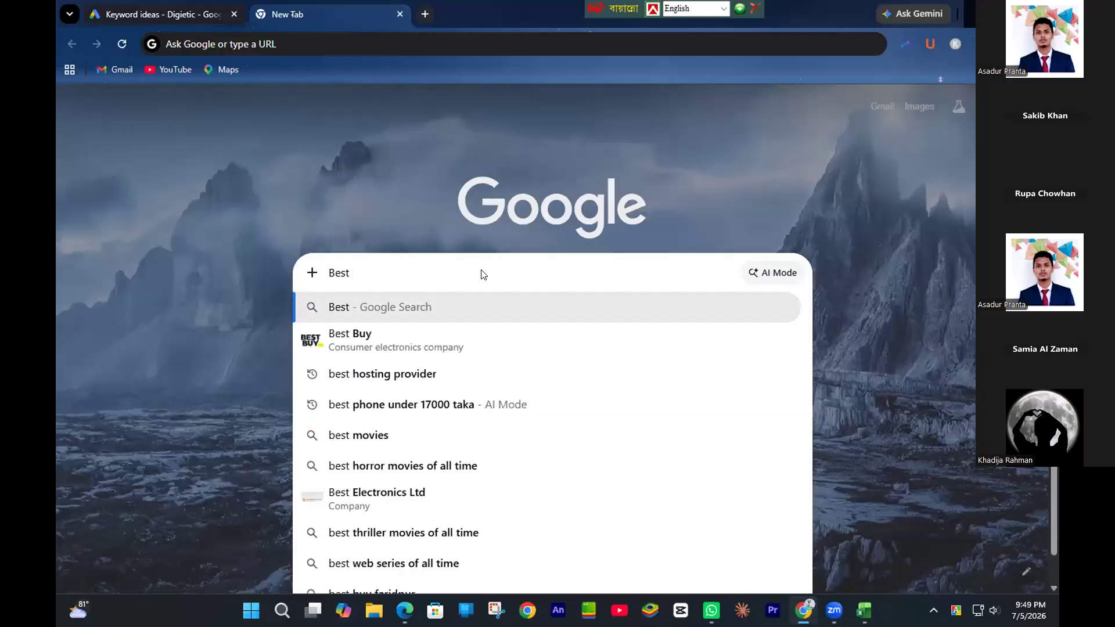
{"action": "type", "text": "w"}
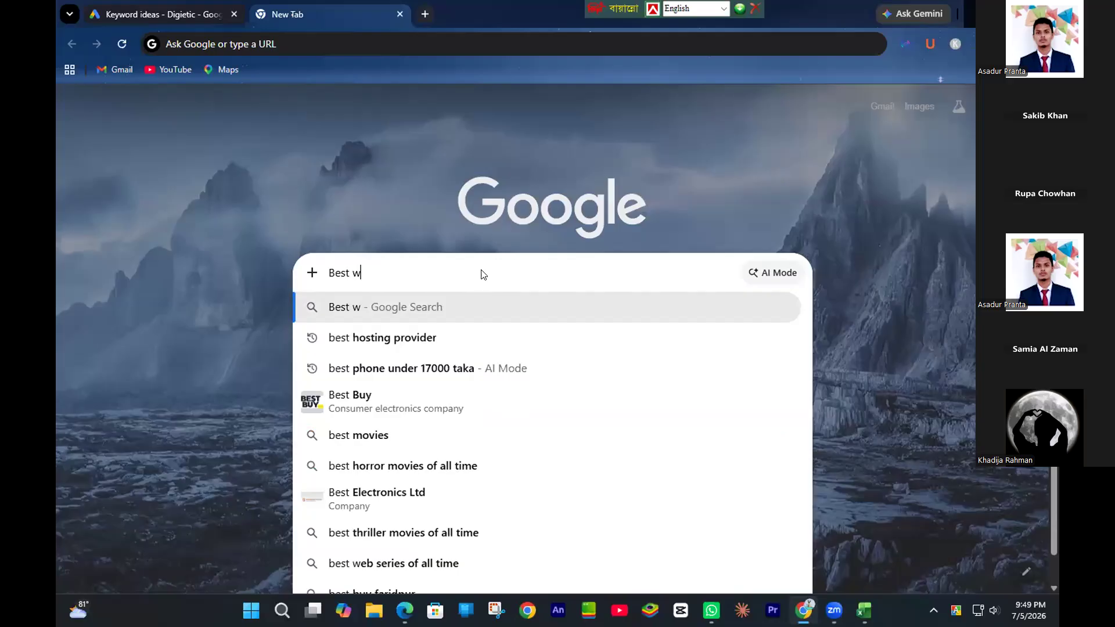
{"action": "type", "text": "ome"}
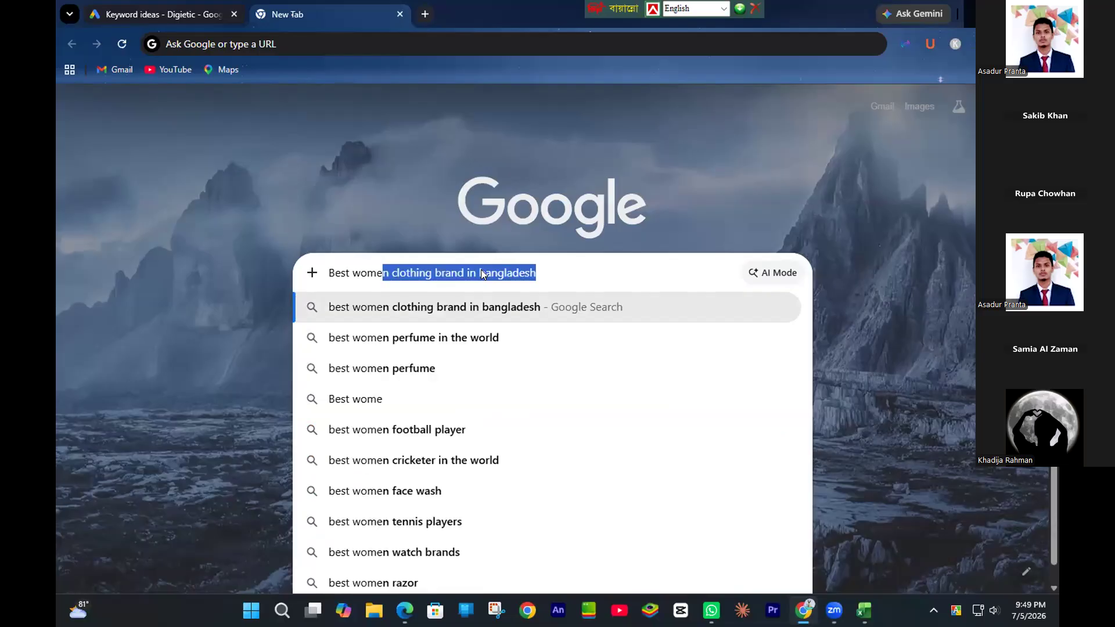
{"action": "type", "text": "n running"}
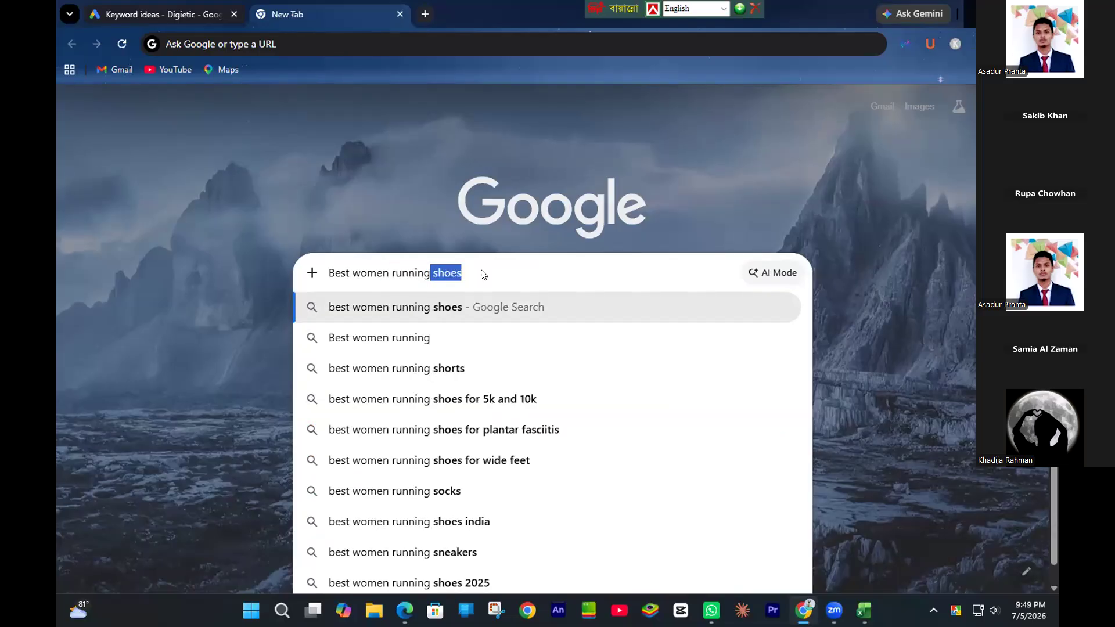
{"action": "key", "text": "Return"}
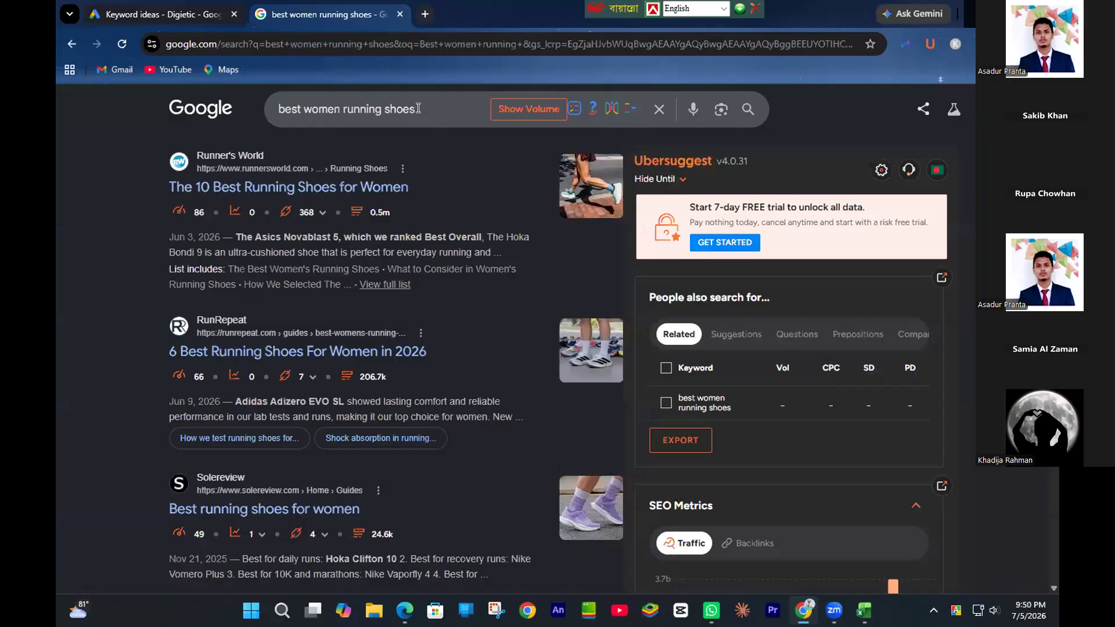
Refine the Google search to "best women running shoes in Uk"
{"action": "scroll", "coordinate": [418, 108], "scroll_direction": "down", "scroll_amount": 1}
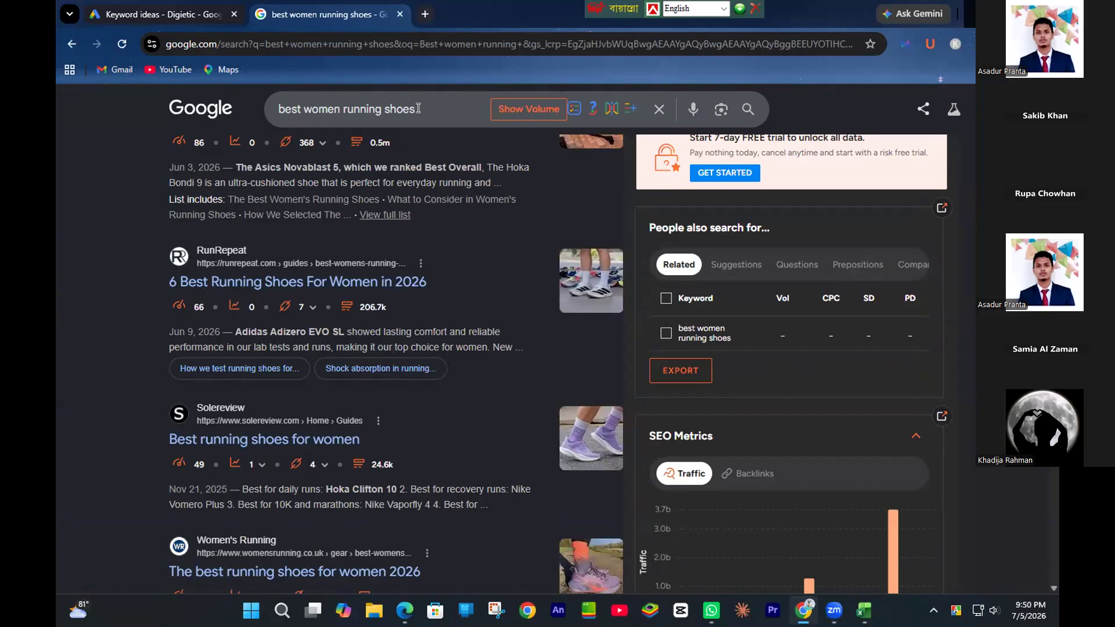
{"action": "left_click", "coordinate": [419, 108]}
{"action": "type", "text": "in Uk"}
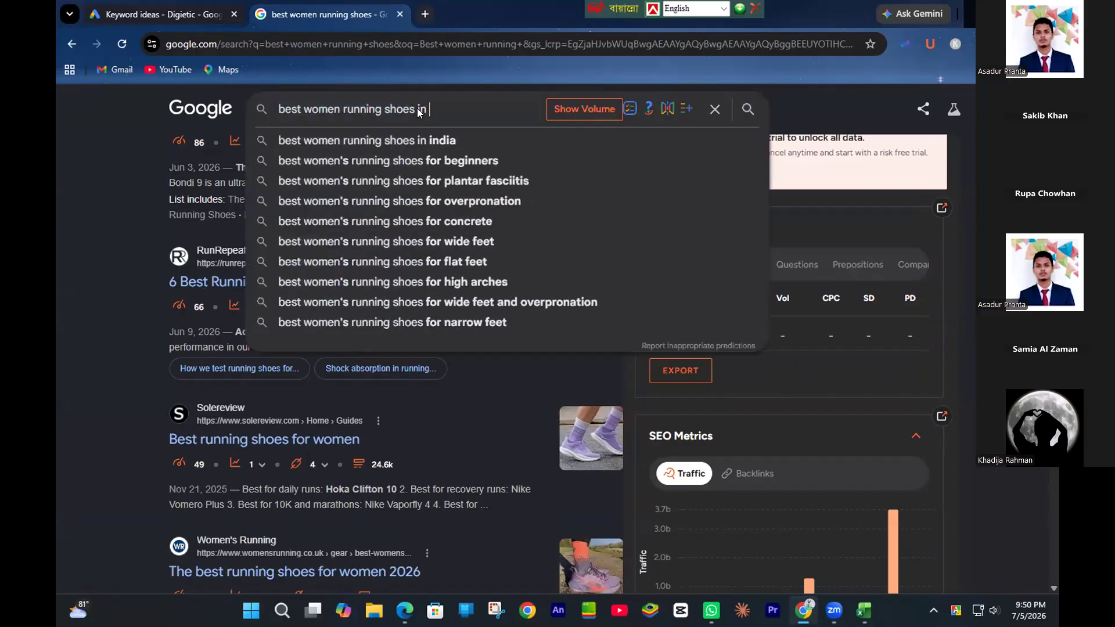
{"action": "key", "text": "Return"}
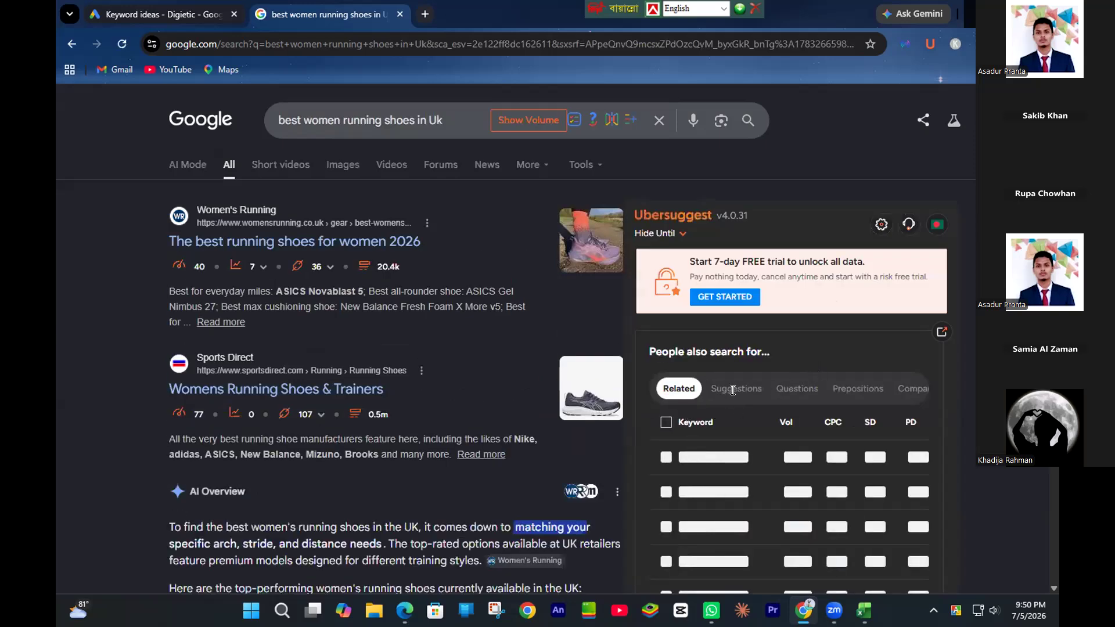
Look through the results to the related searches and open the link options for "Best women running shoes in uk under 100"
{"action": "scroll", "coordinate": [886, 407], "scroll_direction": "down", "scroll_amount": 2}
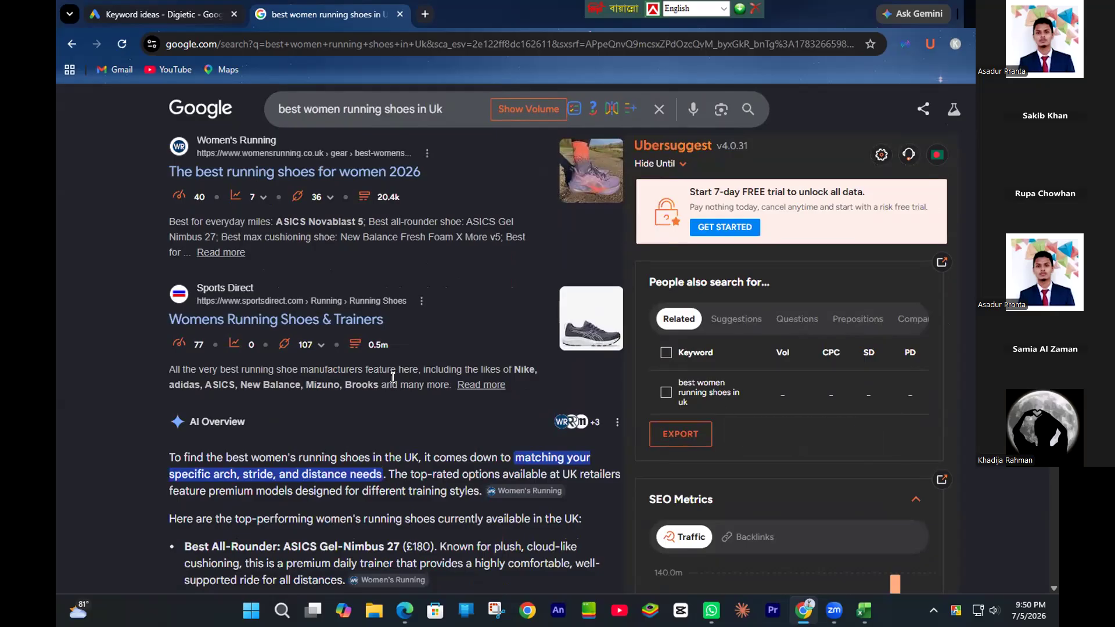
{"action": "scroll", "coordinate": [388, 380], "scroll_direction": "down", "scroll_amount": 5}
{"action": "scroll", "coordinate": [368, 393], "scroll_direction": "down", "scroll_amount": 5}
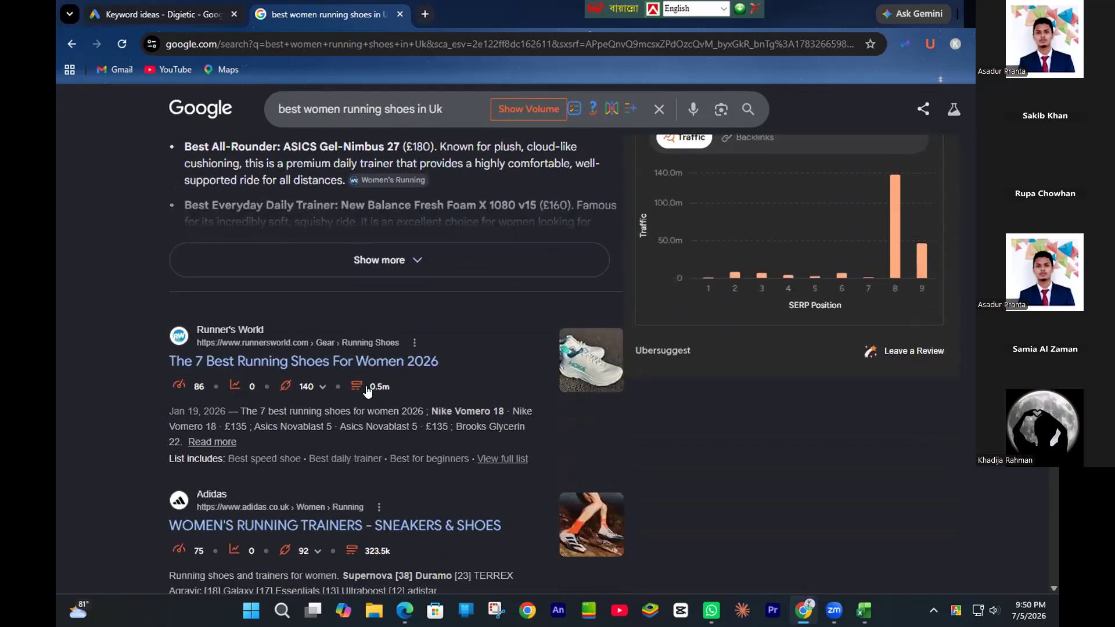
{"action": "scroll", "coordinate": [260, 316], "scroll_direction": "down", "scroll_amount": 5}
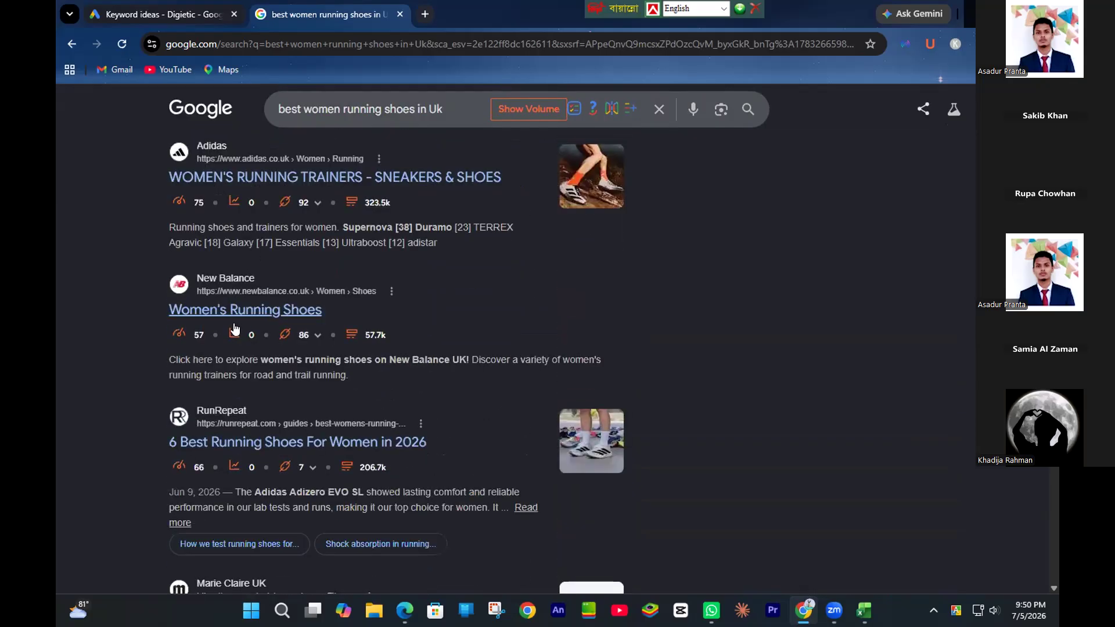
{"action": "scroll", "coordinate": [285, 343], "scroll_direction": "down", "scroll_amount": 5}
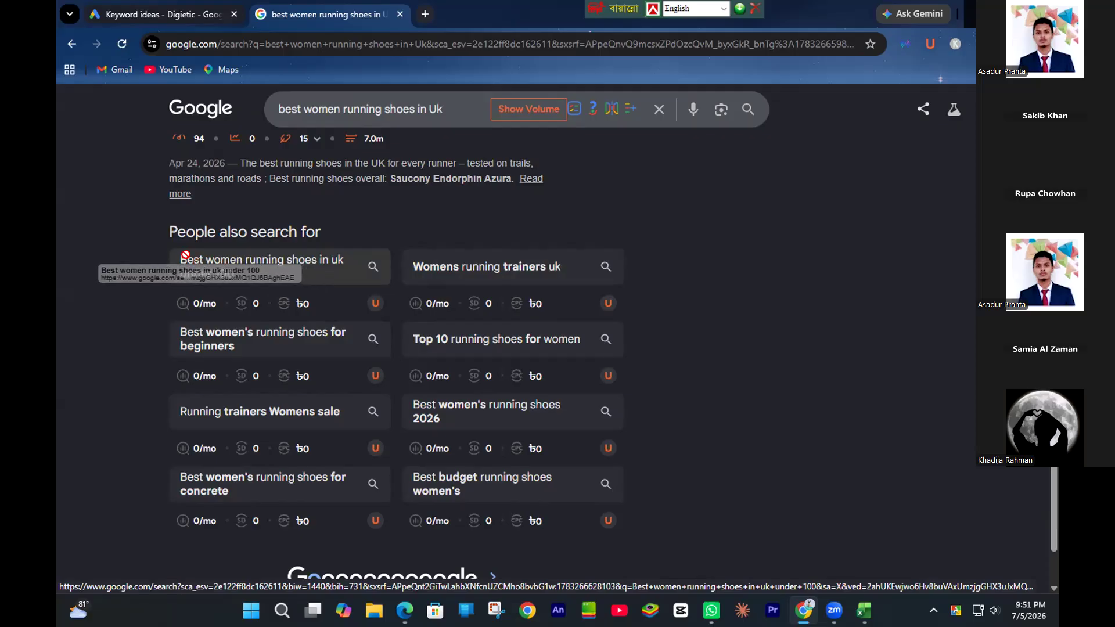
{"action": "right_click", "coordinate": [216, 262]}
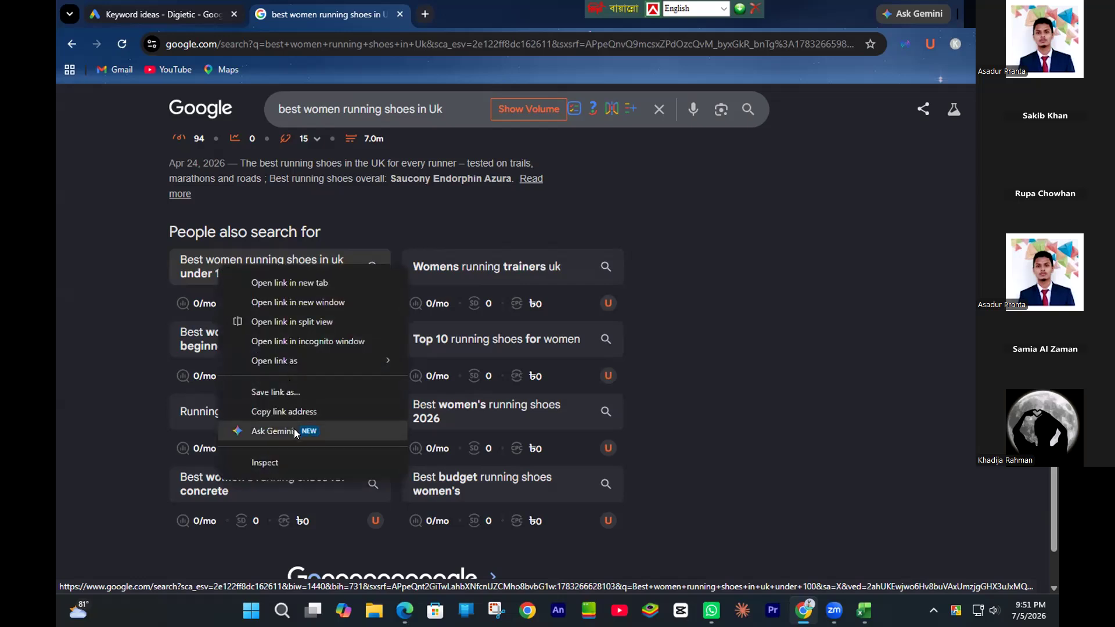